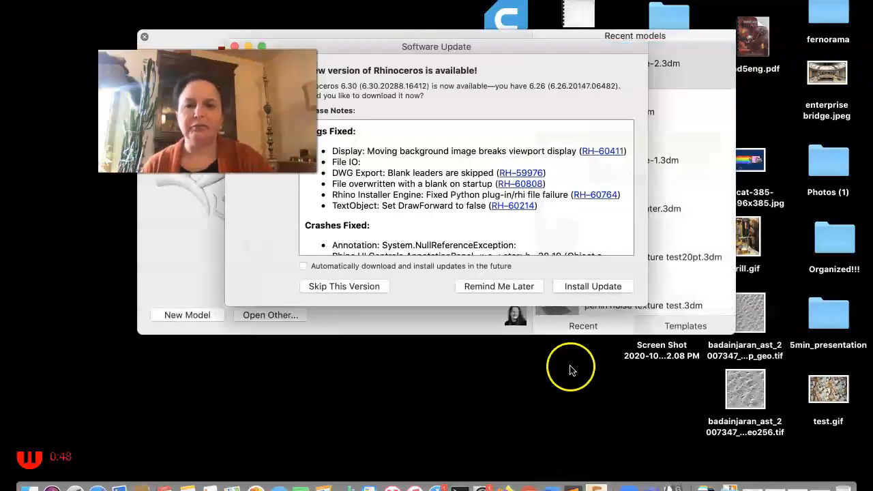
Postpone the software update and move the welcome window lower on the desktop.
left_click(490, 287)
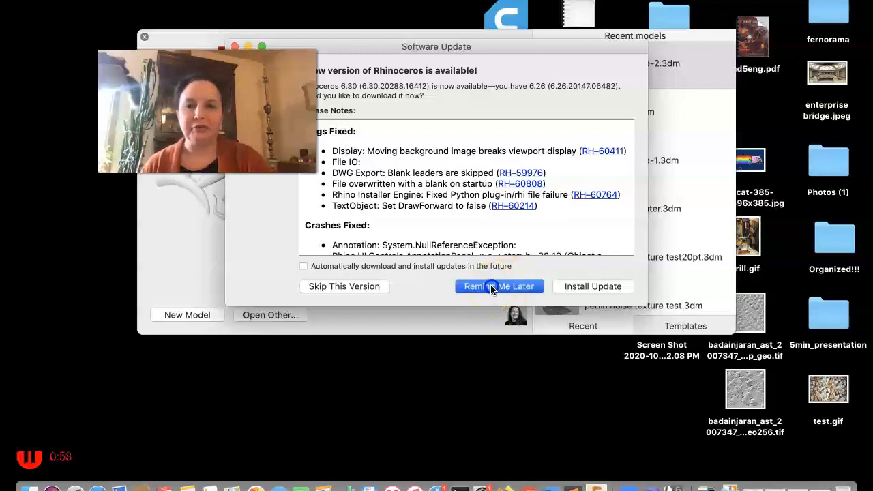
left_click(491, 287)
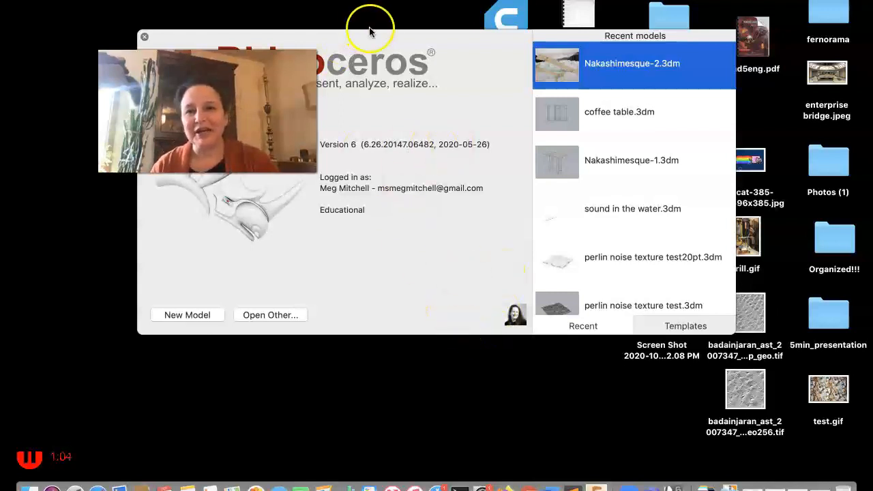
left_click_drag(370, 41, 374, 132)
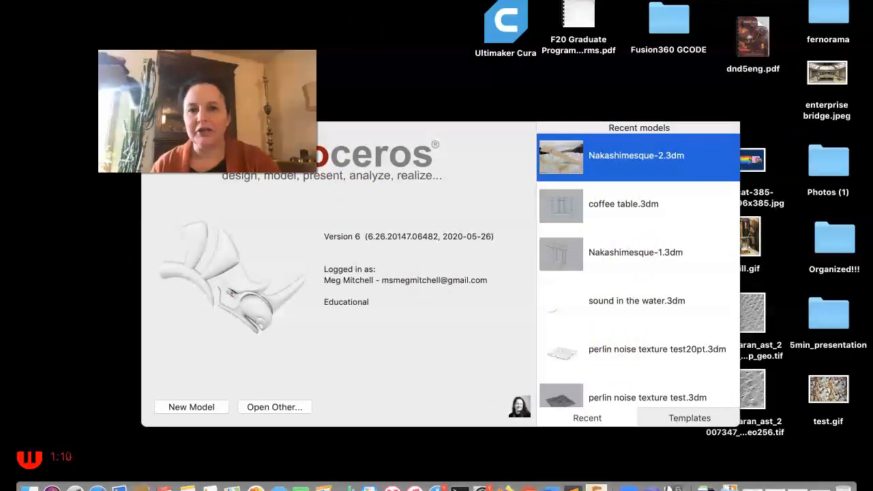
left_click_drag(207, 111, 164, 65)
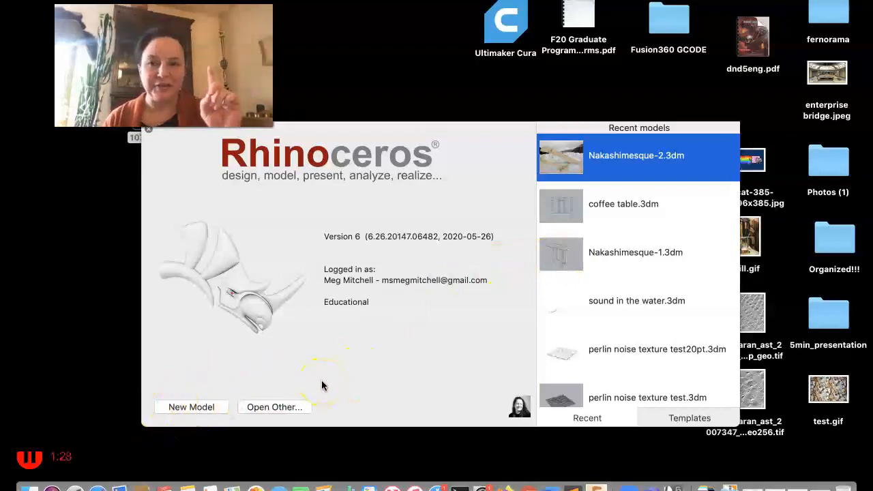
Create a new model from the Small Objects - Feet & Inches template.
left_click(683, 423)
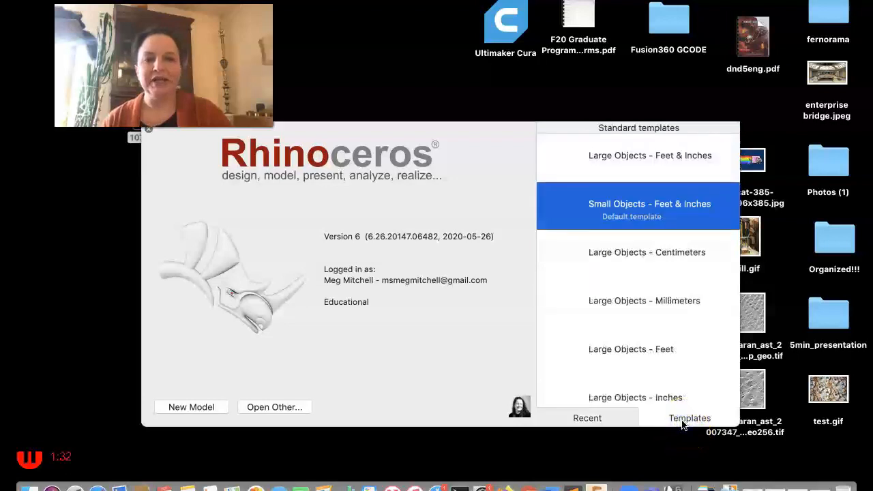
left_click(619, 209)
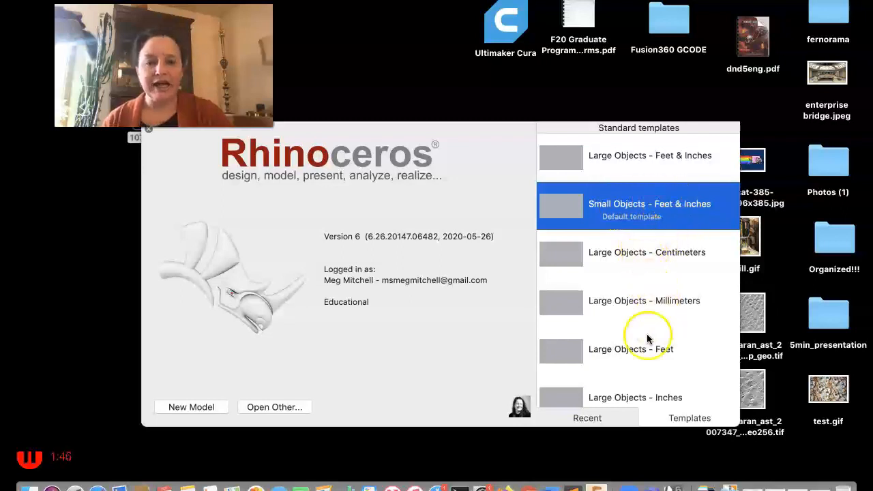
scroll(633, 357, "down", 3)
scroll(634, 358, "down", 1)
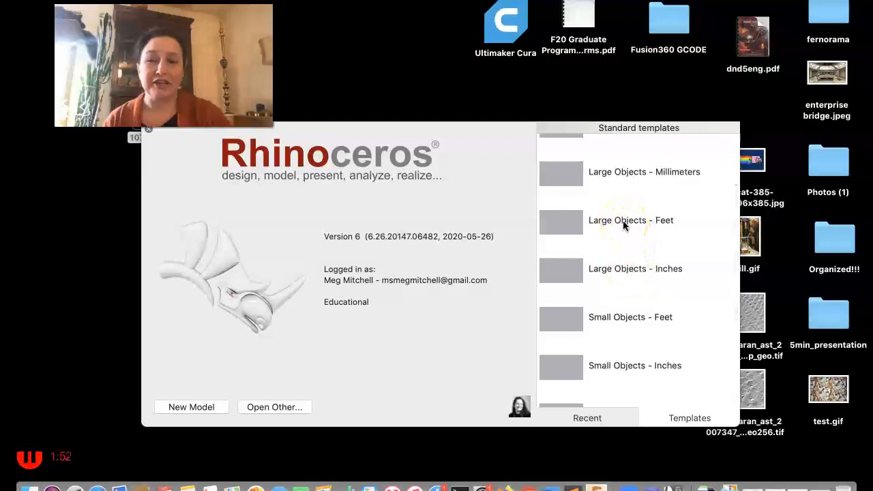
mouse_move(623, 221)
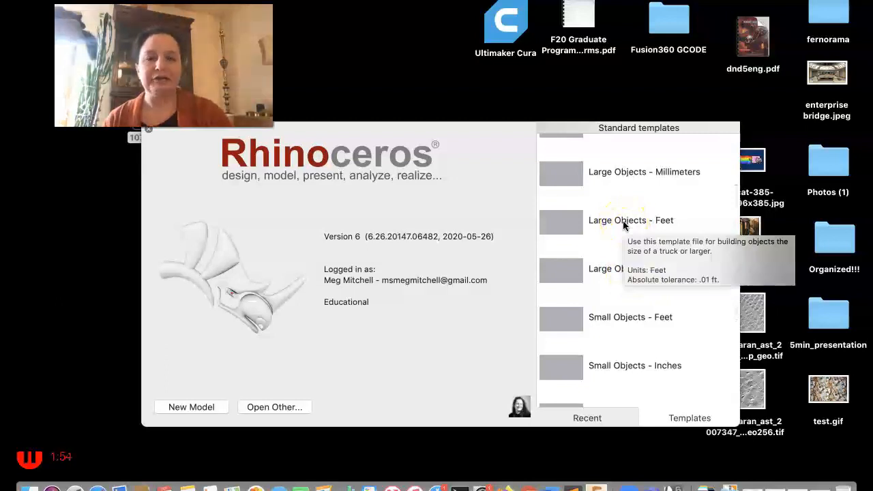
scroll(623, 225, "up", 1)
scroll(623, 225, "down", 1)
scroll(623, 225, "up", 3)
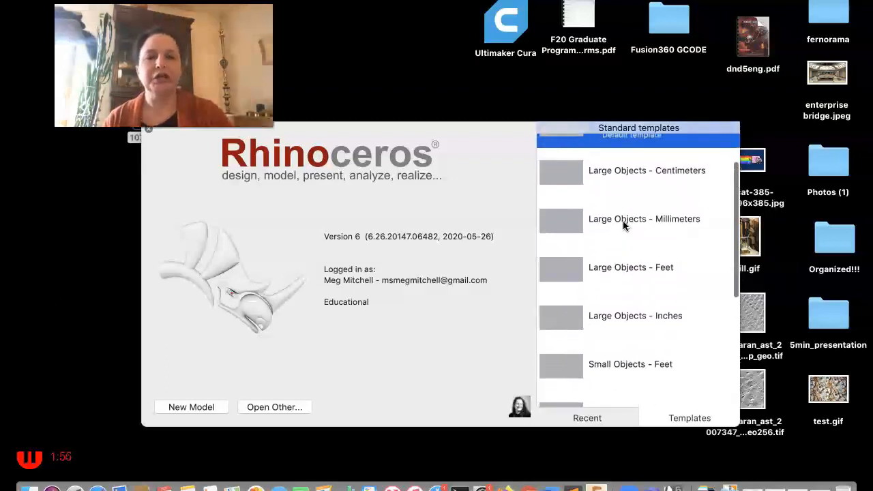
left_click(650, 221)
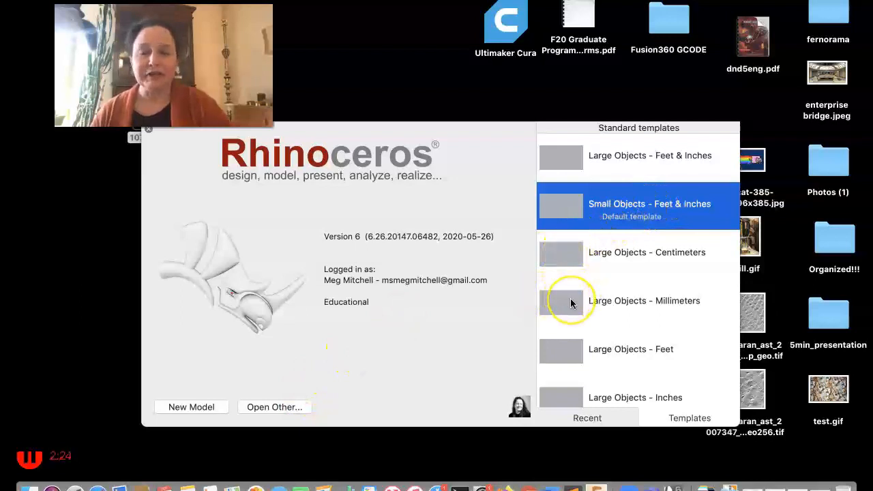
mouse_move(571, 303)
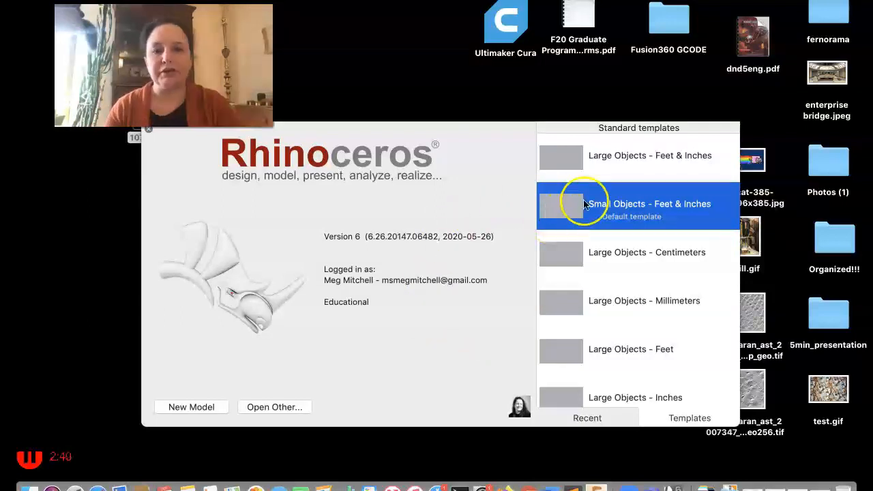
left_click(191, 407)
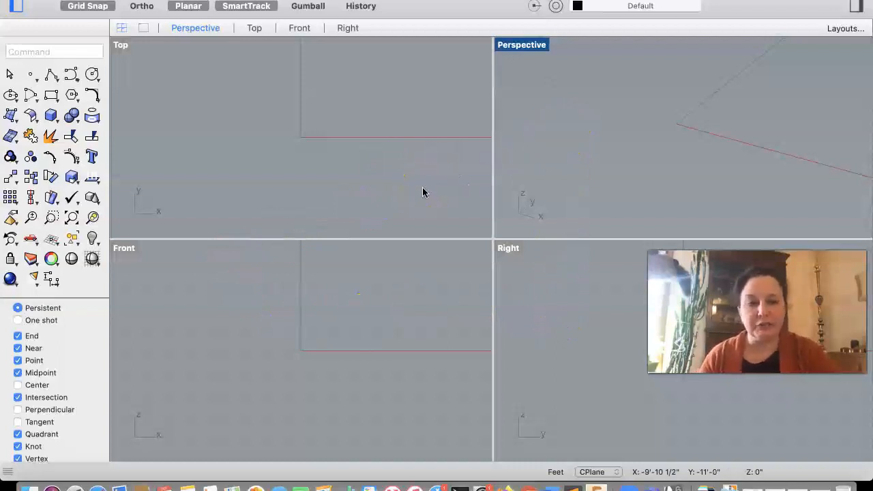
Draw a box with its rectangular base around the origin in the Top viewport and its height set upward in the Front viewport.
left_click(49, 117)
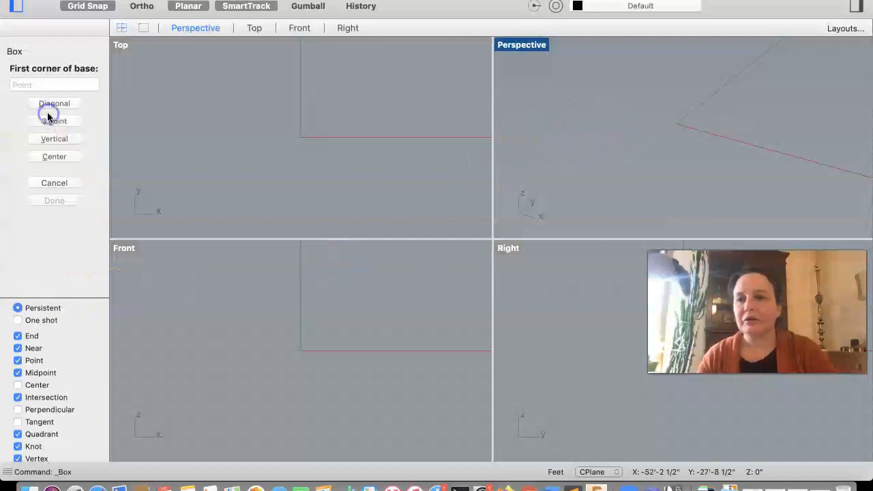
left_click(289, 156)
left_click(336, 102)
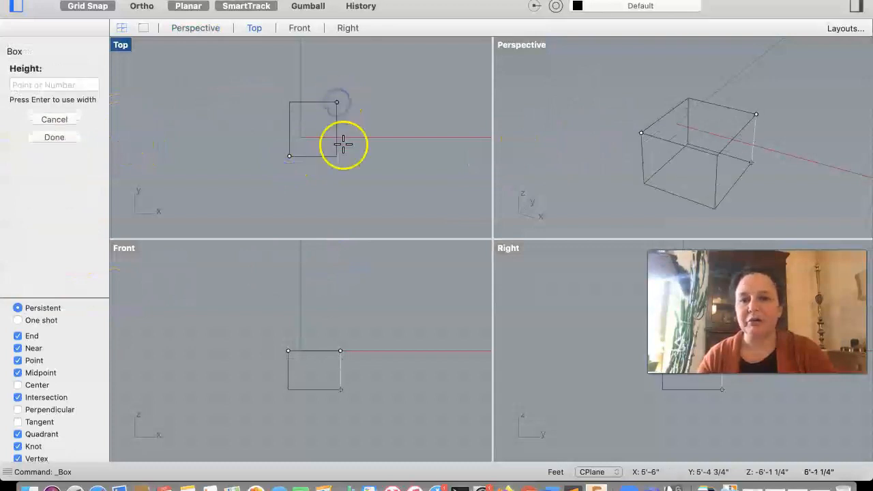
left_click(314, 304)
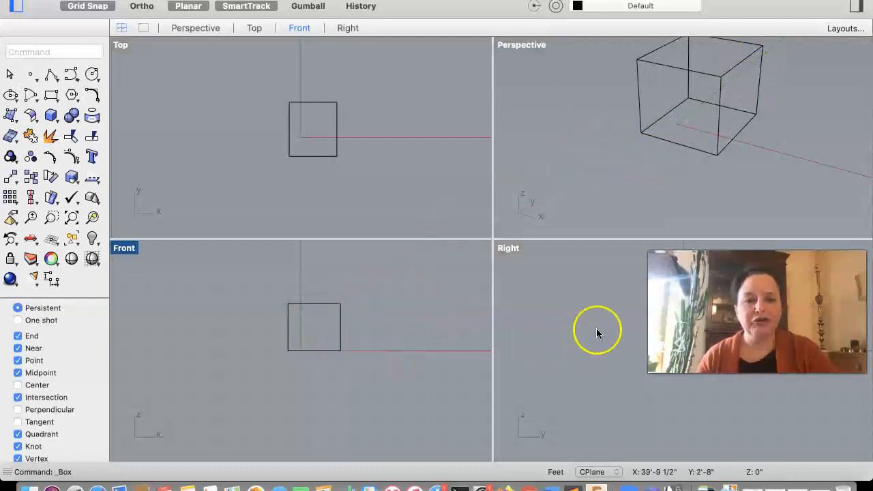
Examine the box in the Right viewport and from all sides in the Perspective viewport.
scroll(604, 326, "right", 5)
left_click(541, 318)
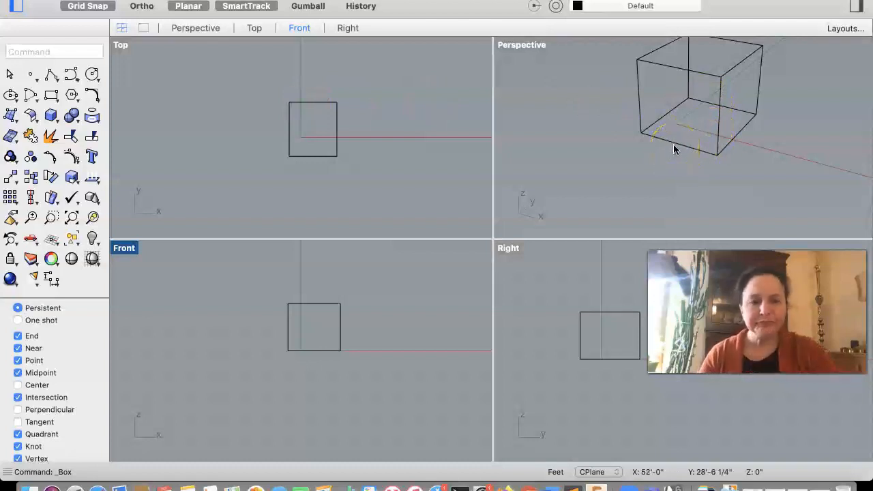
scroll(673, 148, "right", 10)
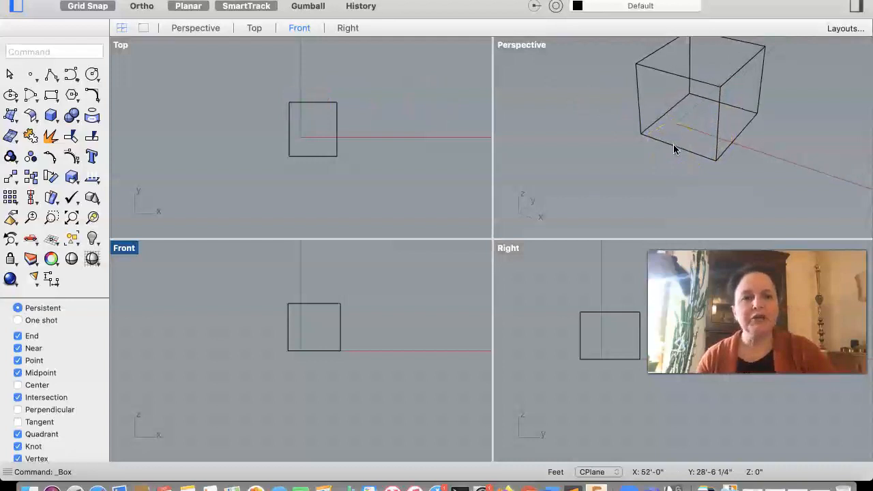
scroll(673, 149, "right", 10)
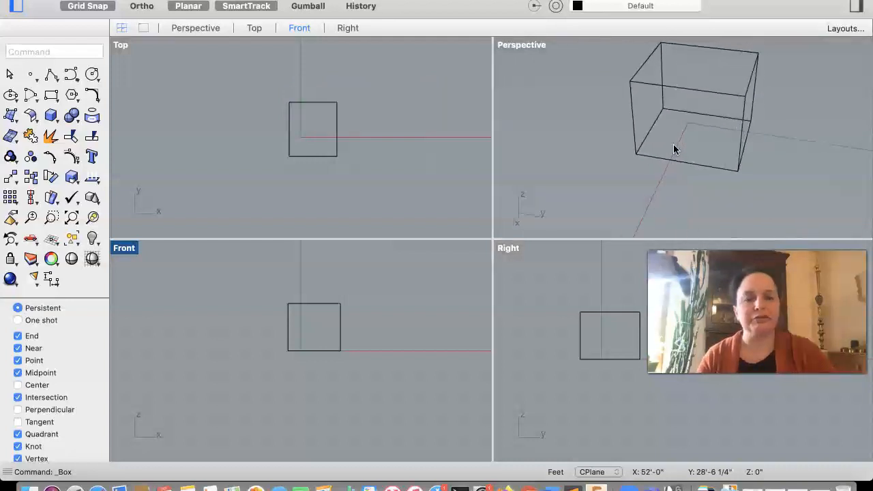
scroll(673, 149, "right", 10)
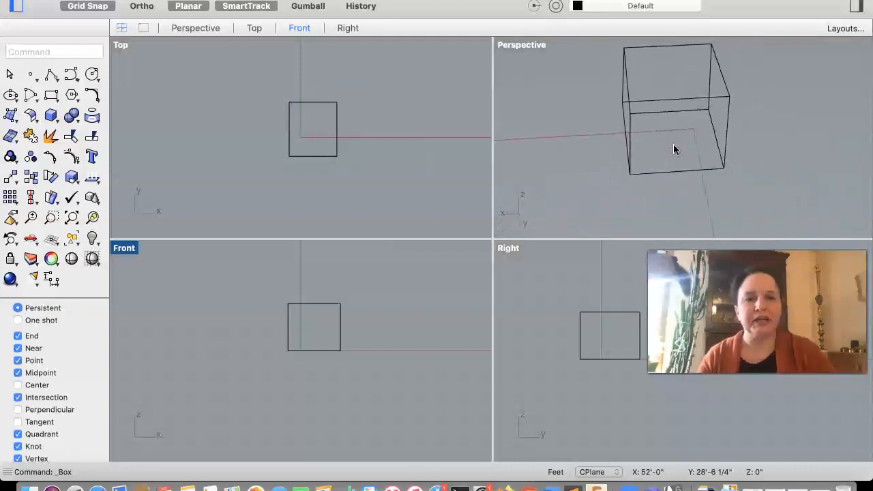
scroll(673, 148, "right", 8)
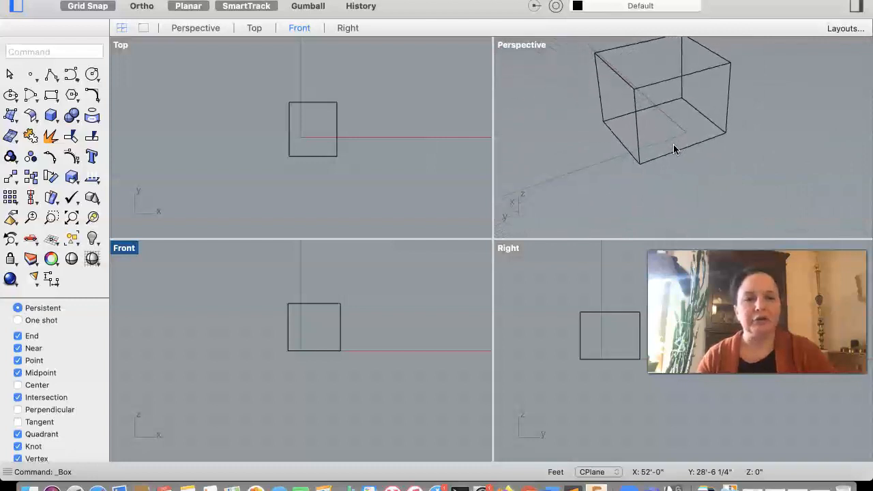
scroll(673, 149, "right", 6)
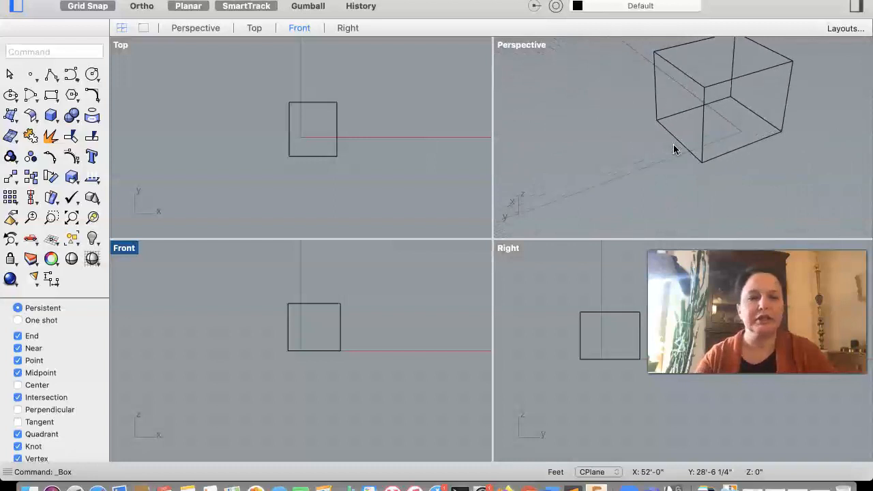
scroll(673, 149, "left", 6)
scroll(673, 149, "right", 5)
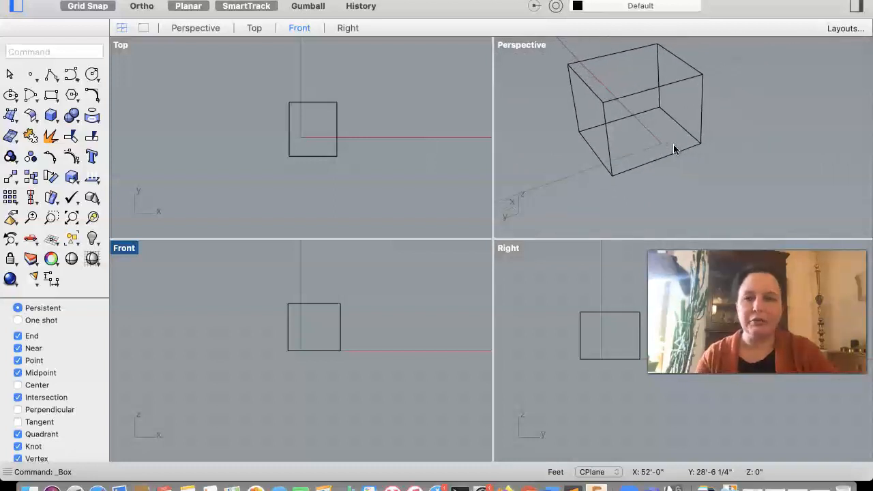
left_click(628, 198)
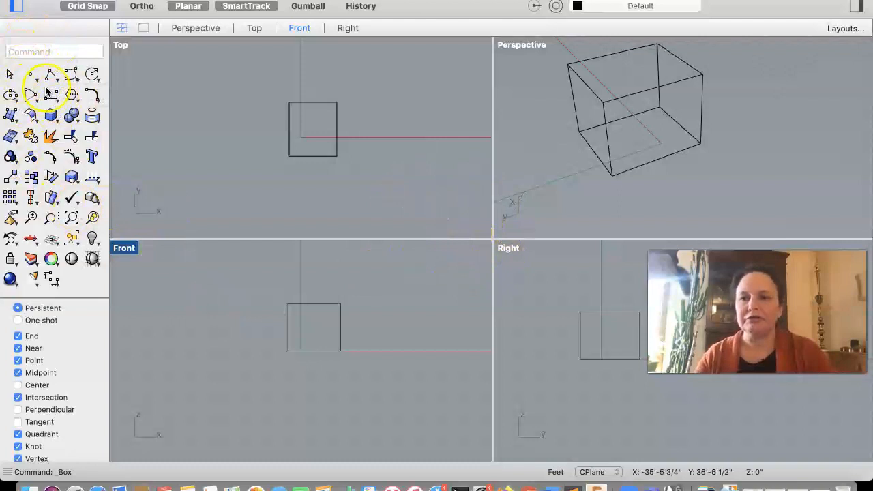
Draw three separate lines end to end around the box in the Front viewport: a rising diagonal, a horizontal above it and a vertical down.
left_click_drag(49, 77, 128, 82)
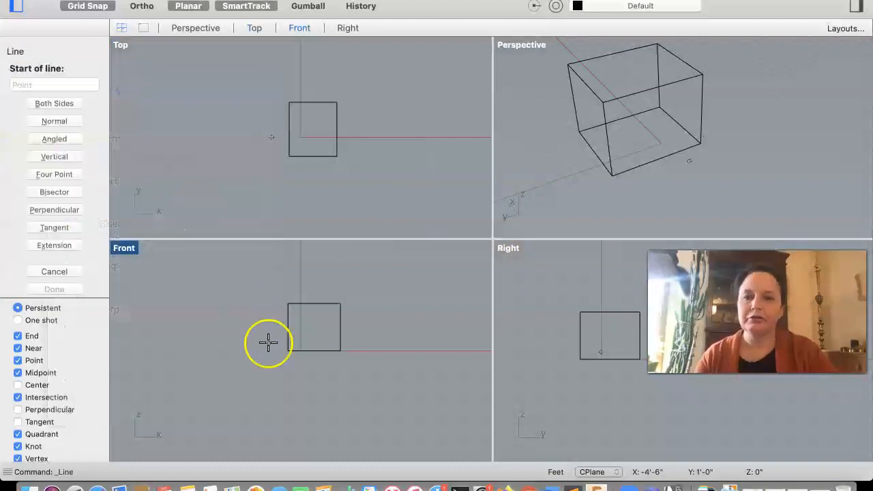
left_click(232, 317)
left_click(280, 272)
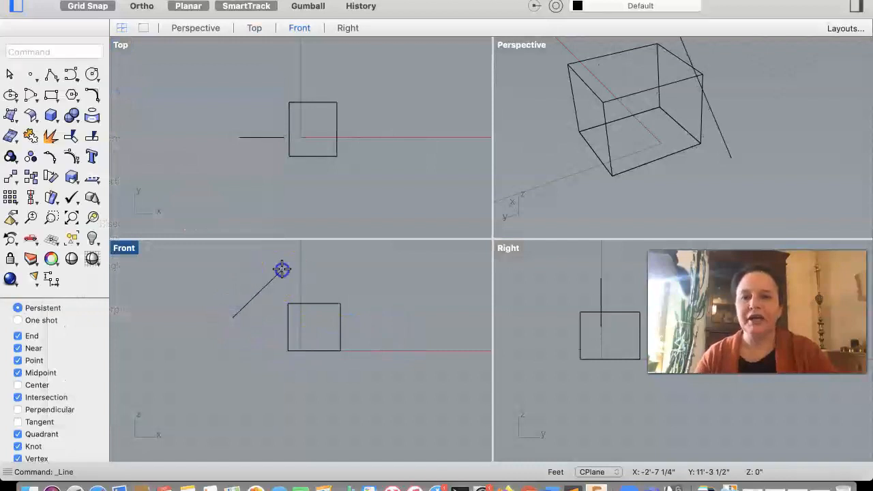
right_click(222, 273)
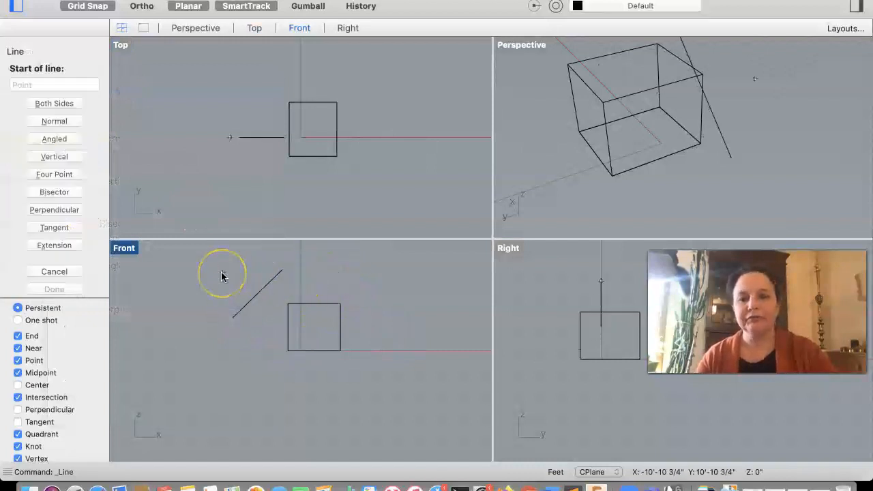
left_click(282, 270)
left_click(375, 273)
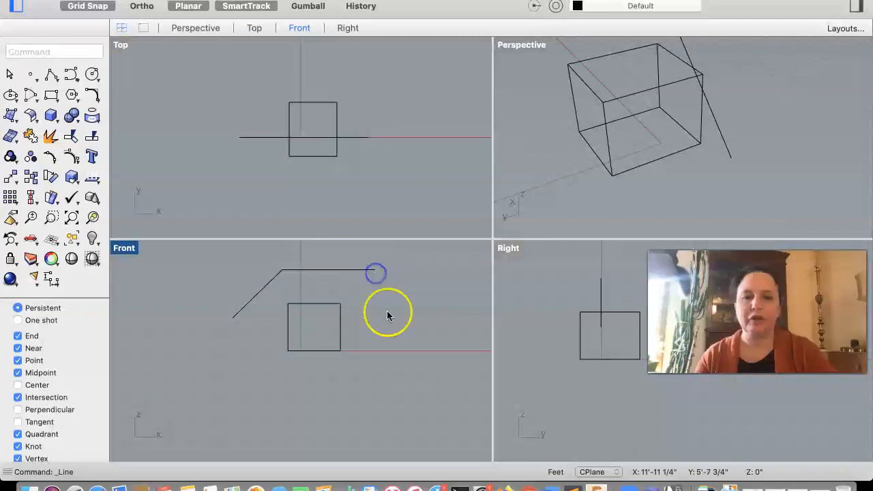
right_click(391, 321)
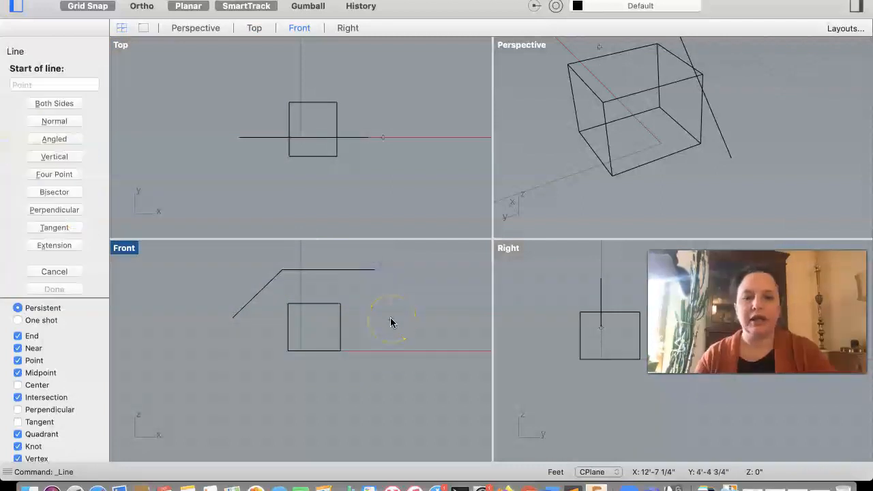
left_click(375, 272)
left_click(374, 348)
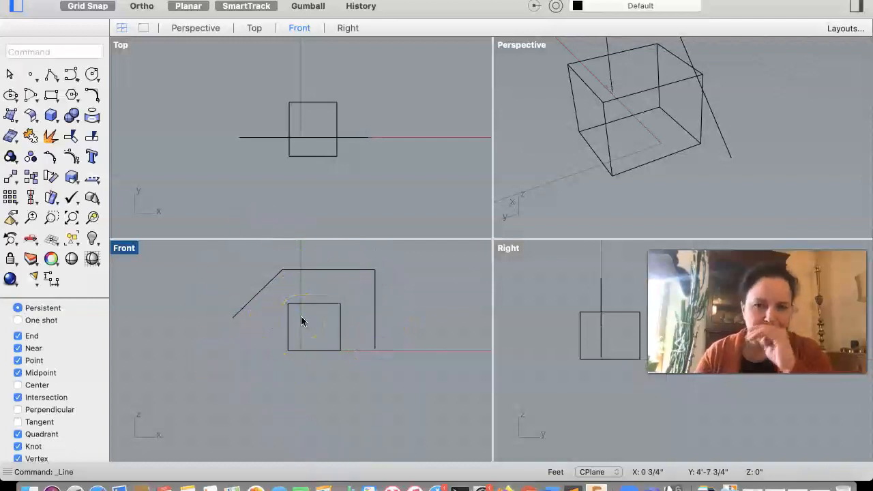
left_click(242, 341)
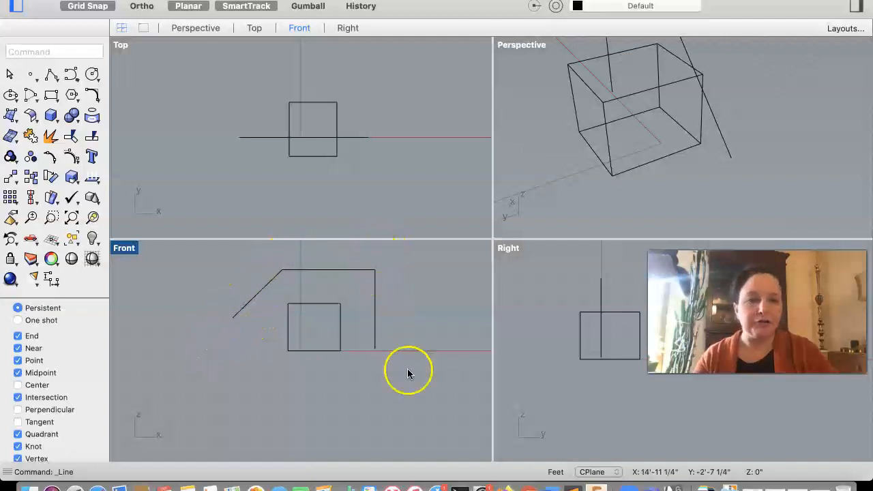
Turn off Planar and draw an open six-point polyline, starting and ending in the Front viewport with three middle points in Top.
left_click(185, 6)
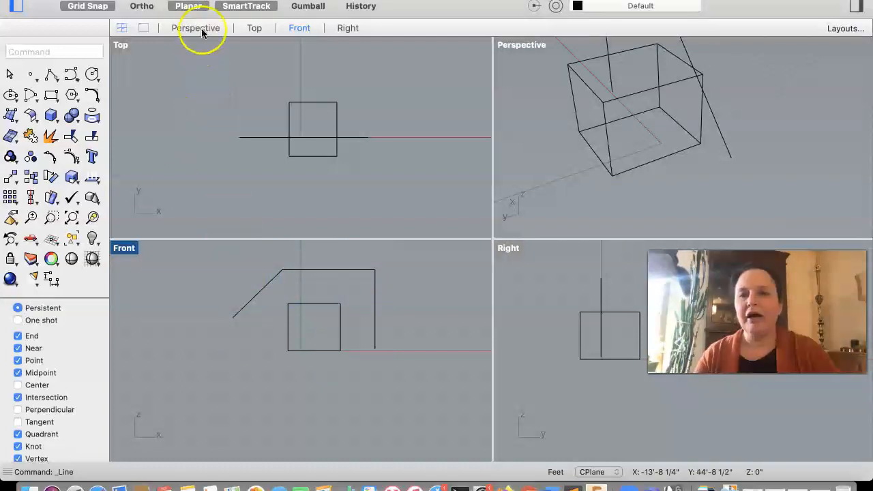
left_click(188, 7)
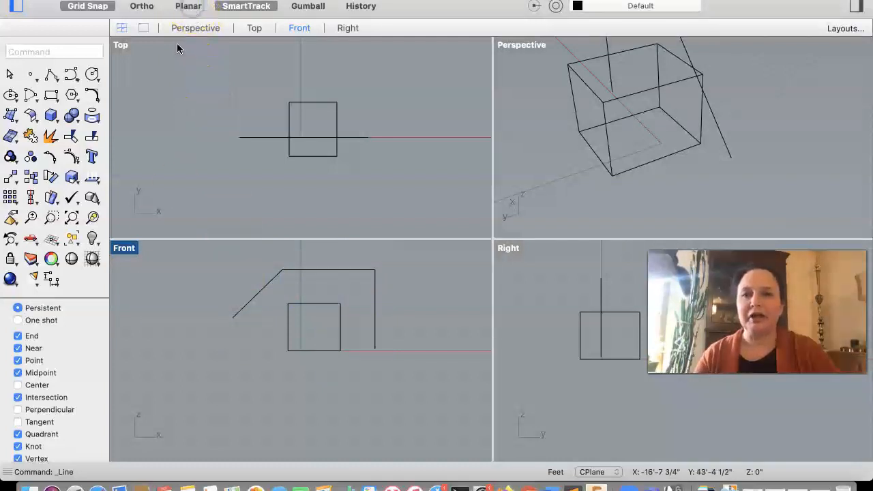
left_click(51, 75)
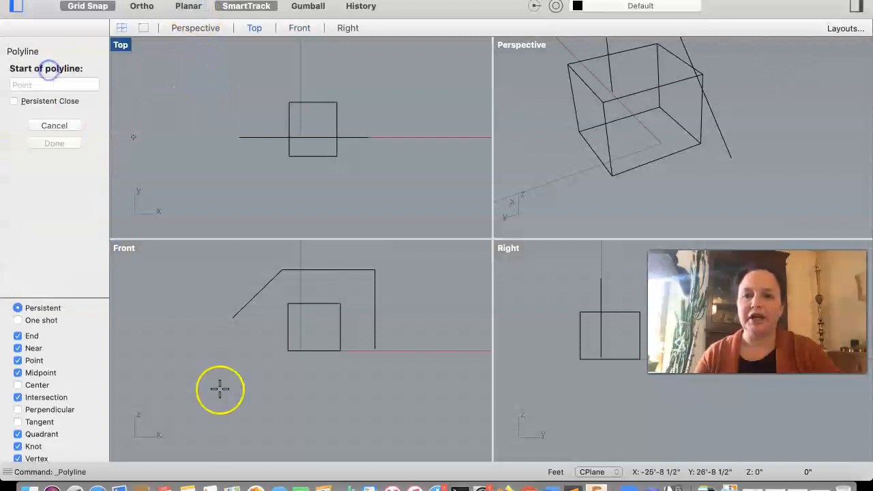
left_click(218, 418)
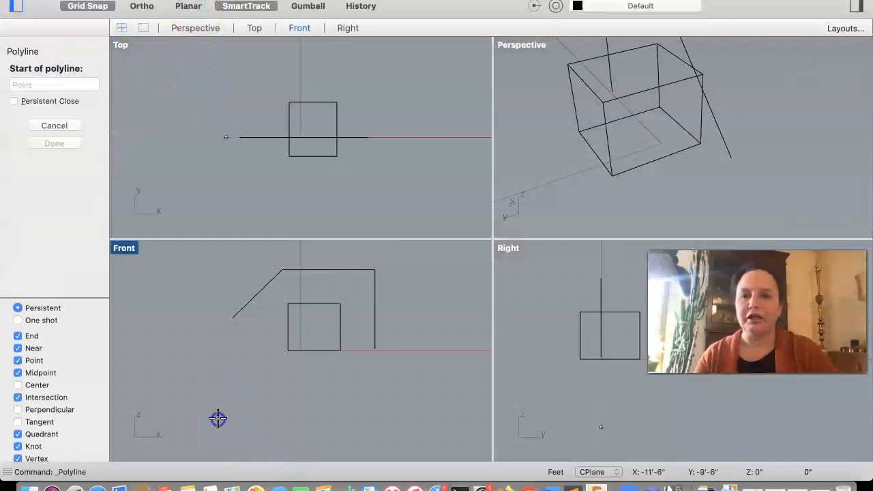
left_click(255, 353)
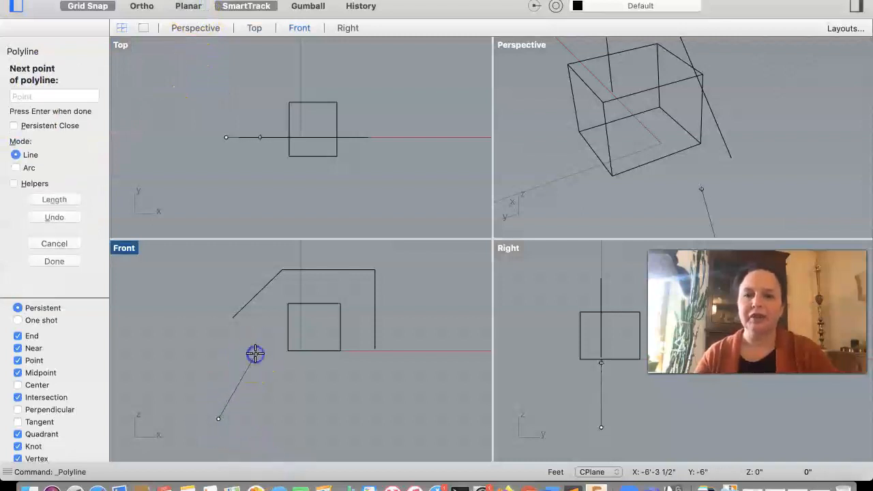
left_click(283, 197)
left_click(338, 186)
left_click(372, 148)
left_click(396, 421)
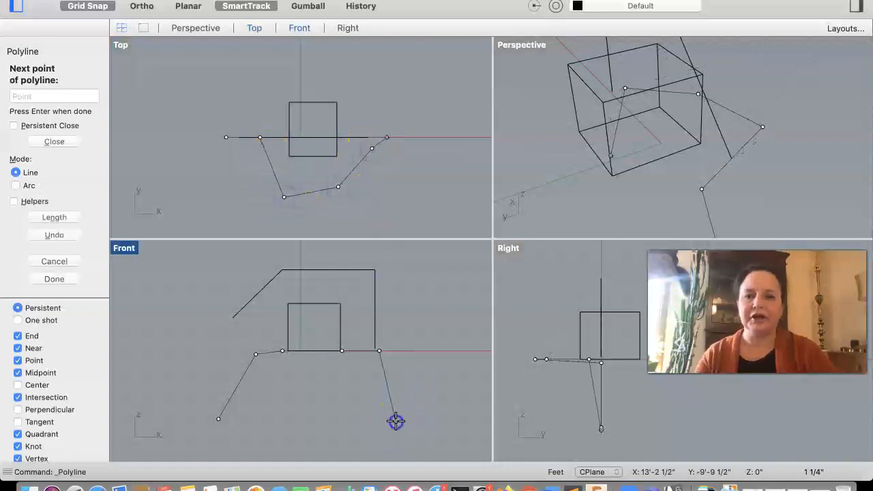
key("Return")
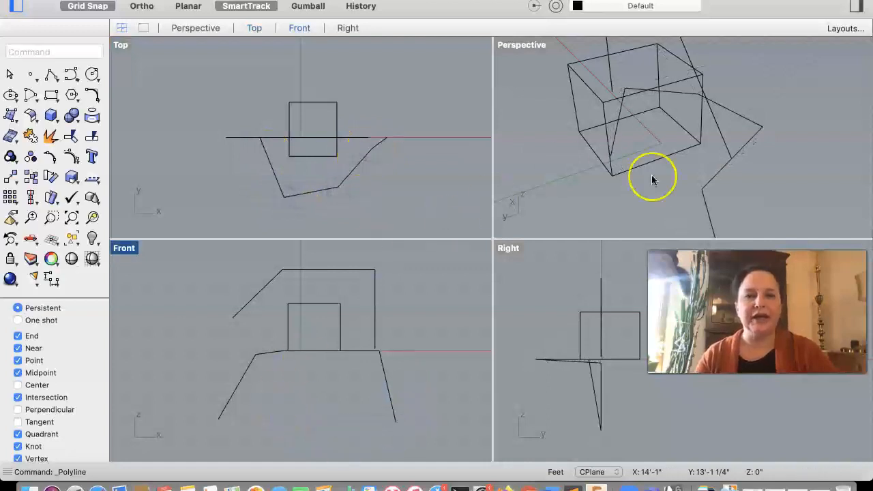
right_click_drag(726, 146, 725, 150)
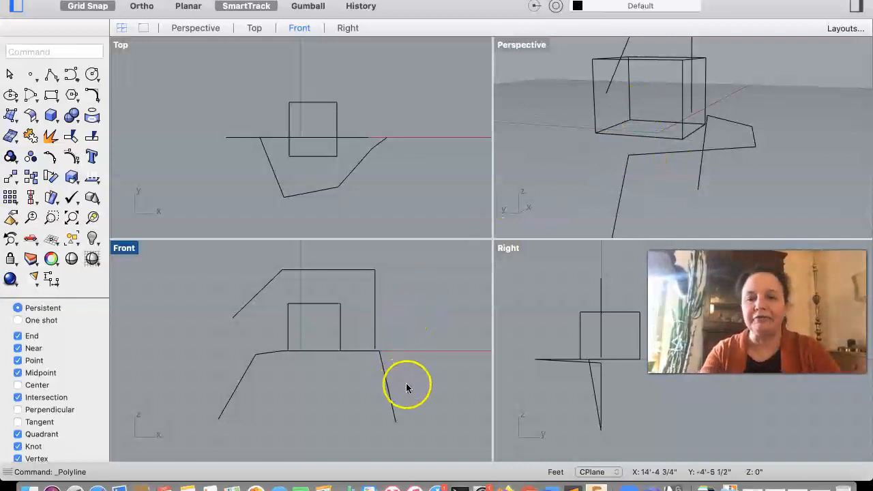
Delete the open polyline and all three separate lines around the box, keeping only the box.
left_click_drag(364, 336, 357, 307)
key("Delete")
left_click(310, 273)
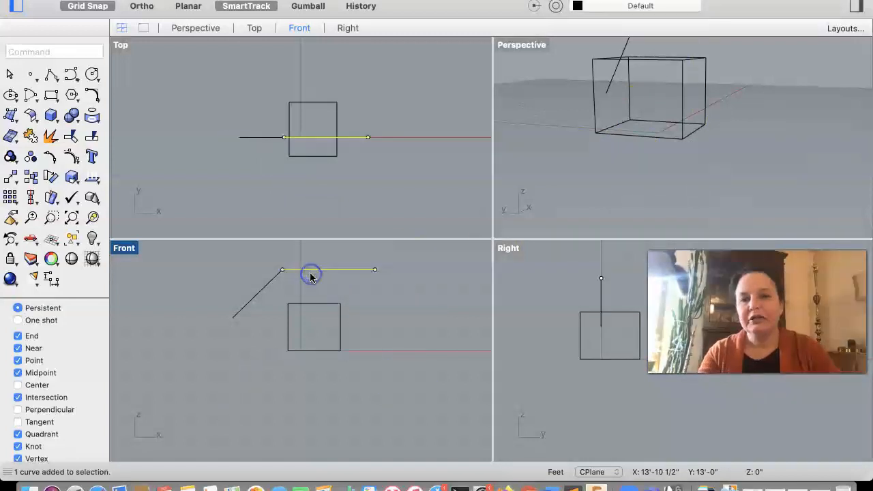
key("Delete")
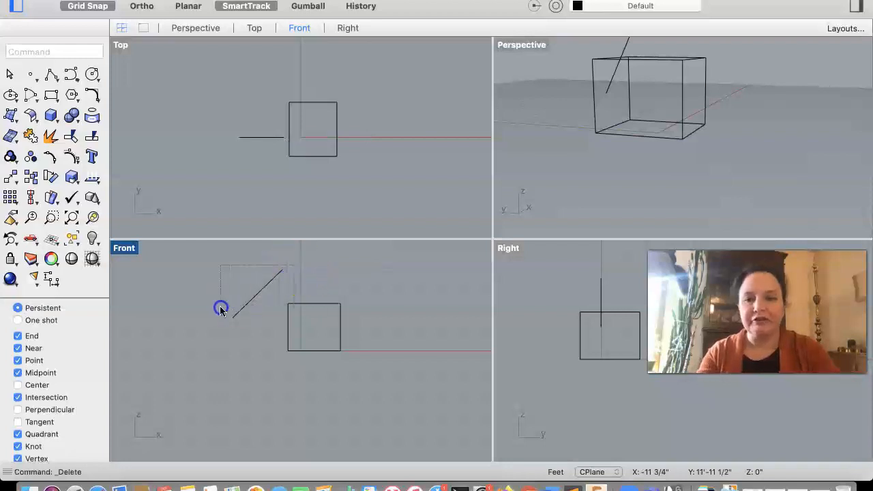
left_click_drag(217, 295, 218, 293)
key("Delete")
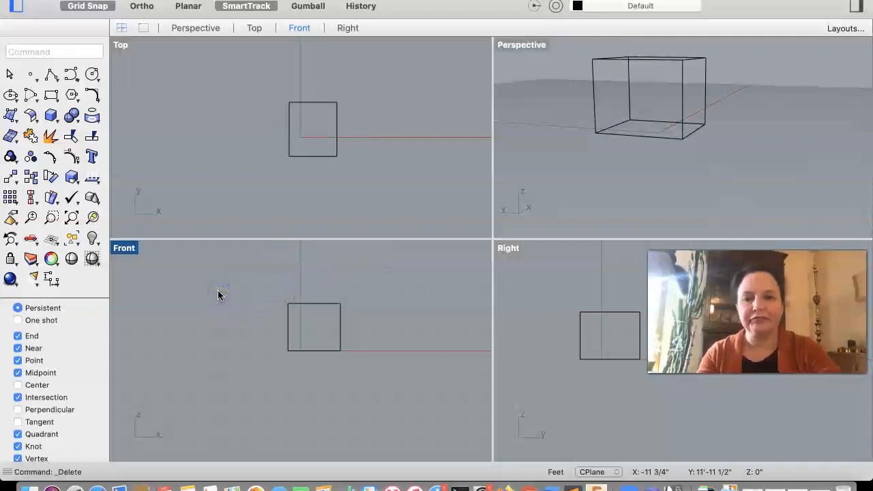
left_click(356, 364)
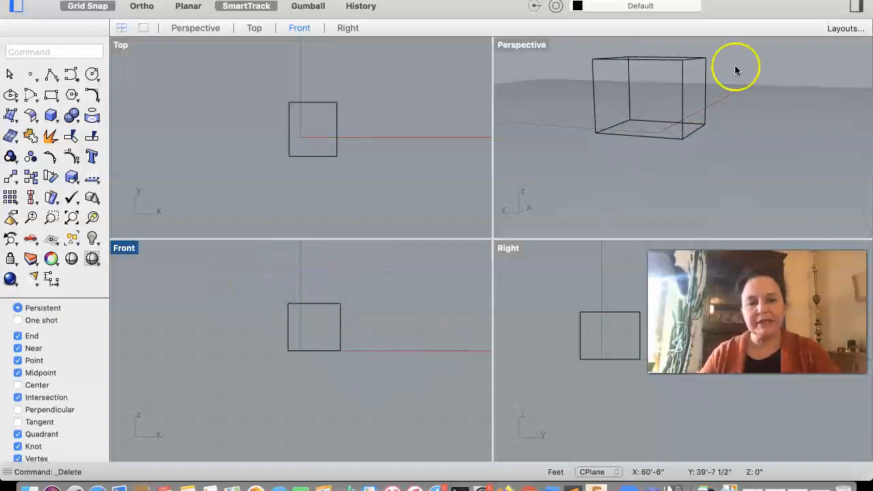
Draw a closed, irregular seven-sided polyline around the box in the Top viewport.
scroll(644, 152, "up", 5)
scroll(643, 148, "up", 5)
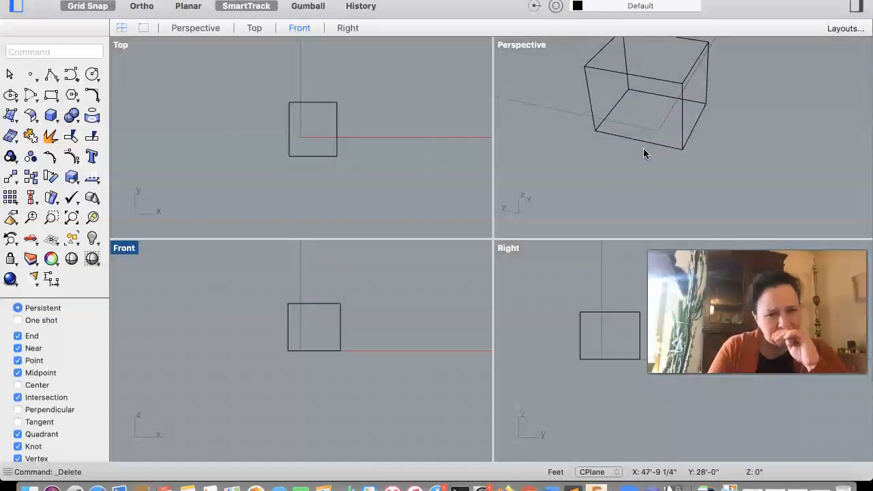
left_click(342, 210)
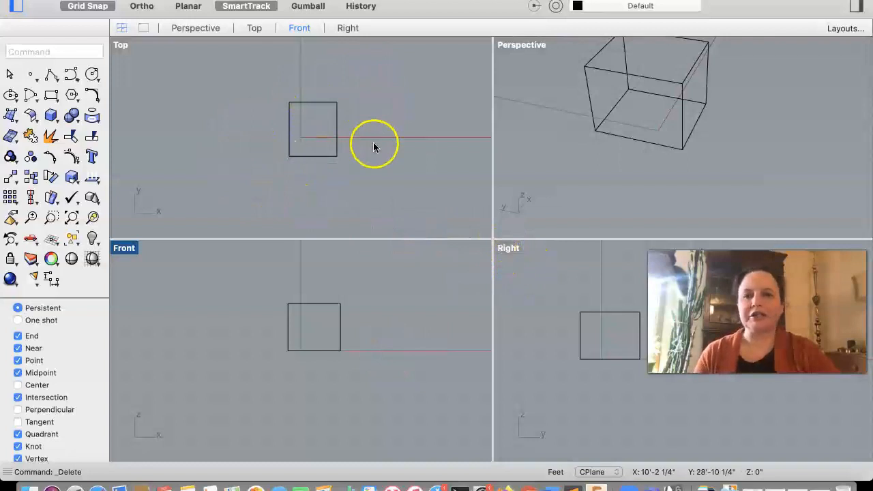
left_click(51, 76)
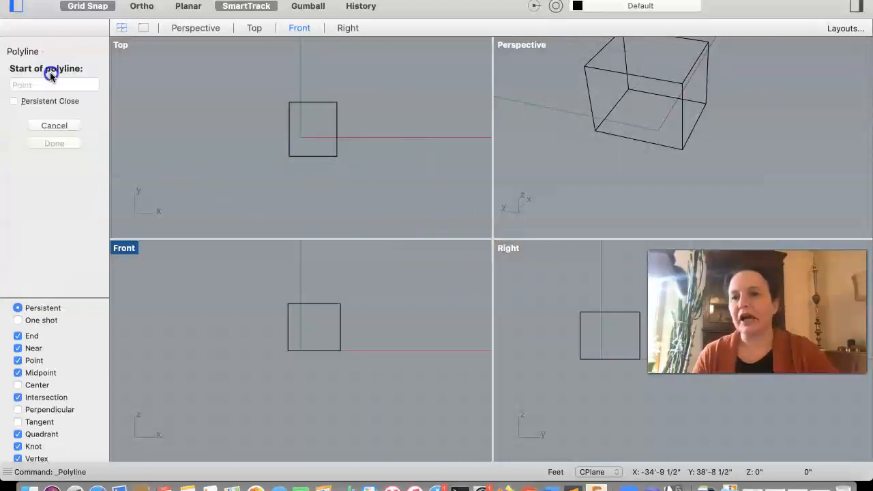
left_click(218, 189)
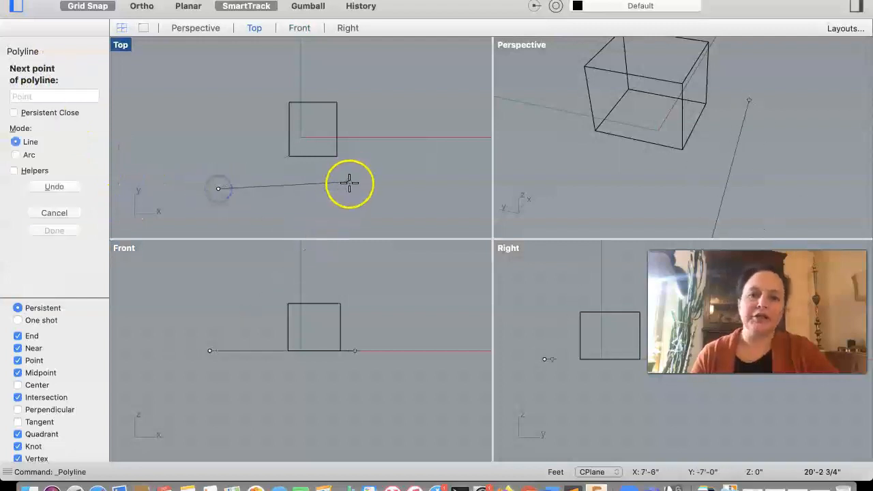
left_click(350, 203)
left_click(423, 156)
left_click(396, 86)
left_click(353, 52)
left_click(254, 60)
left_click(219, 132)
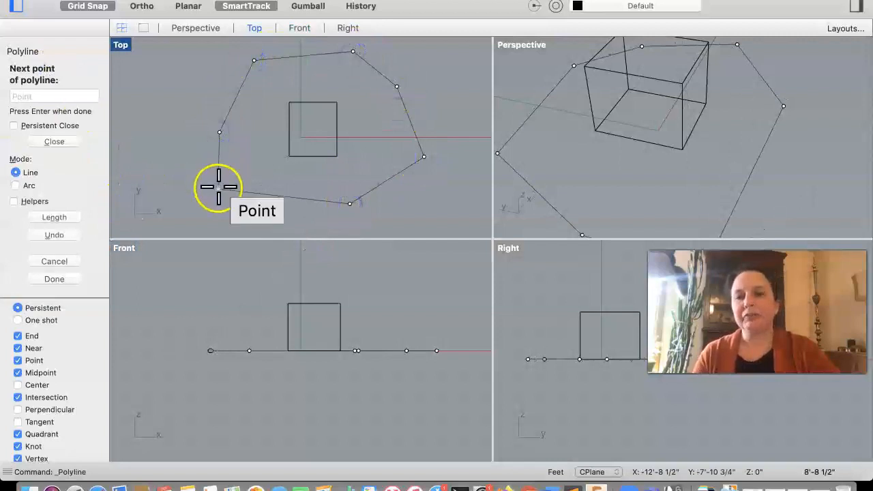
left_click(217, 187)
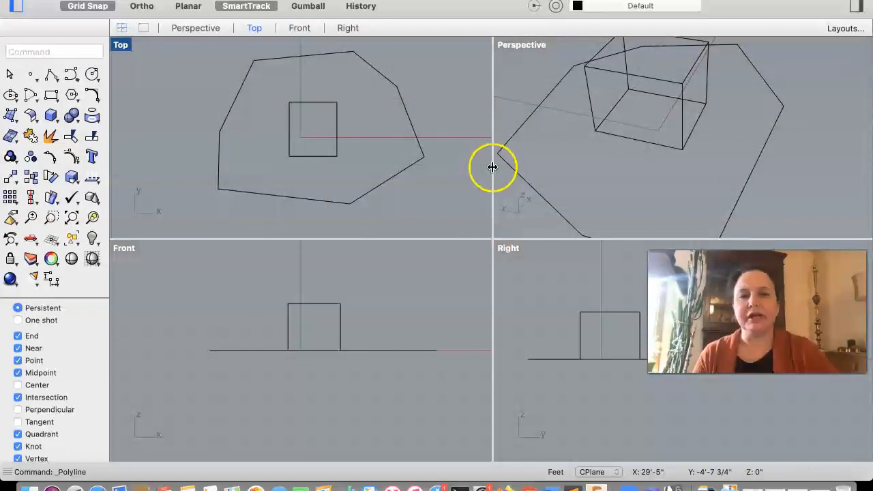
Enlarge the Top viewport in width and height and select the closed polyline in it.
left_click_drag(494, 168, 668, 206)
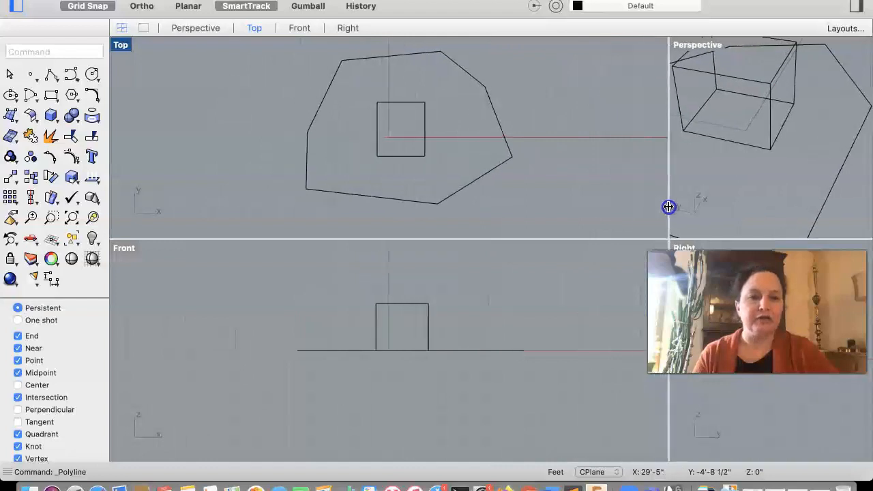
left_click_drag(605, 239, 557, 377)
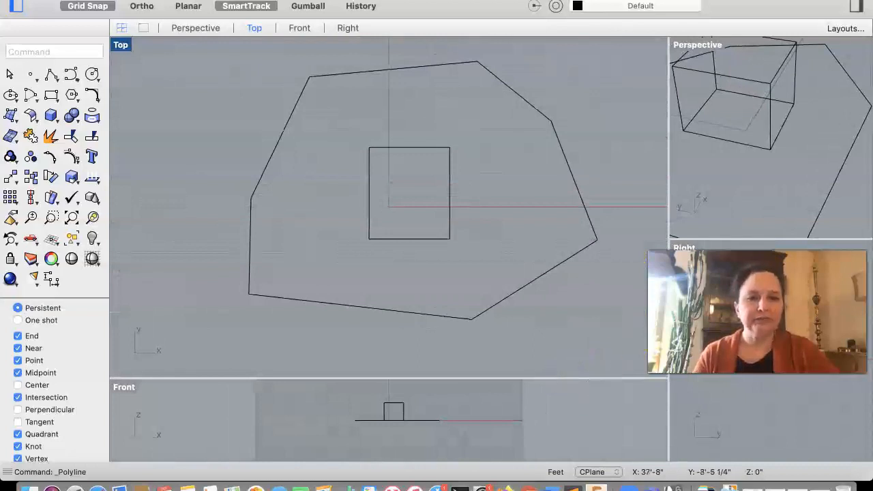
left_click(554, 129)
scroll(554, 130, "up", 3)
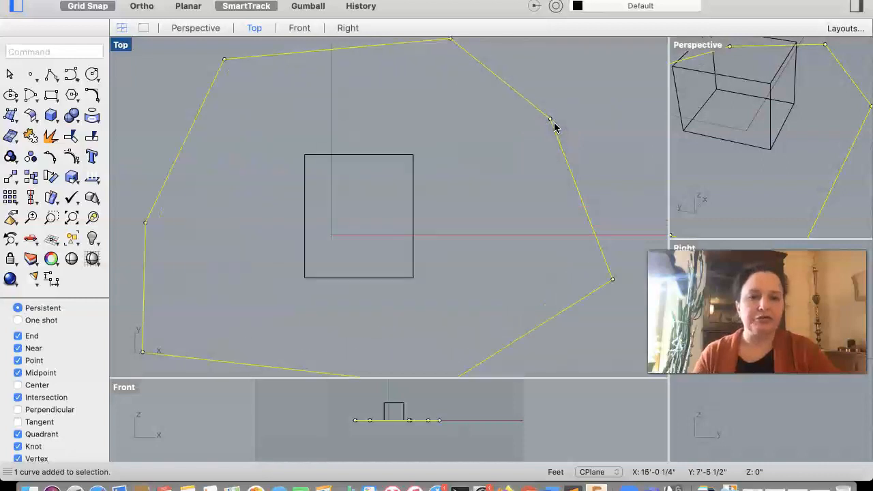
scroll(545, 155, "down", 2)
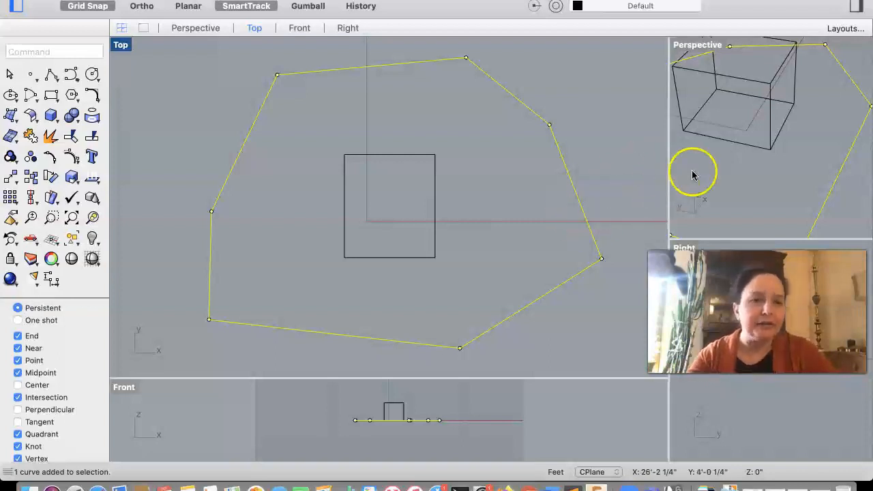
Make the Top viewport narrower and shorter, then reset the viewport layout to 4 Viewports.
left_click_drag(669, 170, 523, 168)
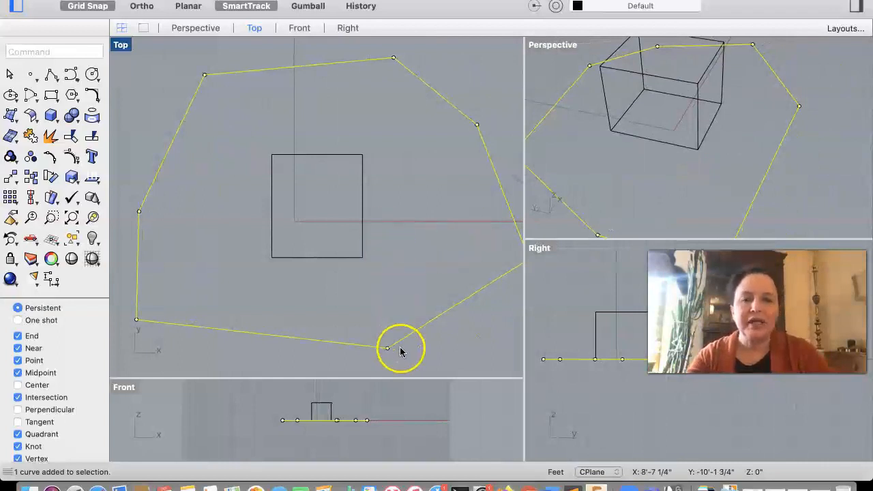
left_click_drag(466, 375, 461, 317)
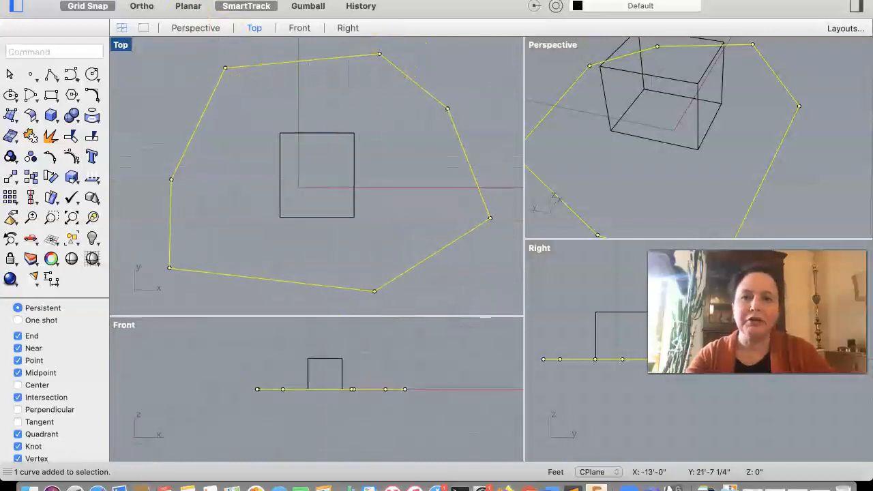
right_click(229, 121)
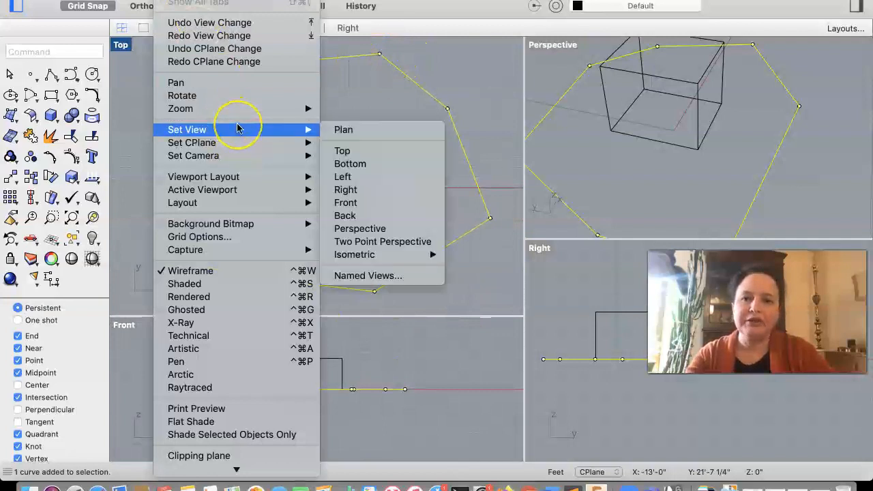
mouse_move(242, 181)
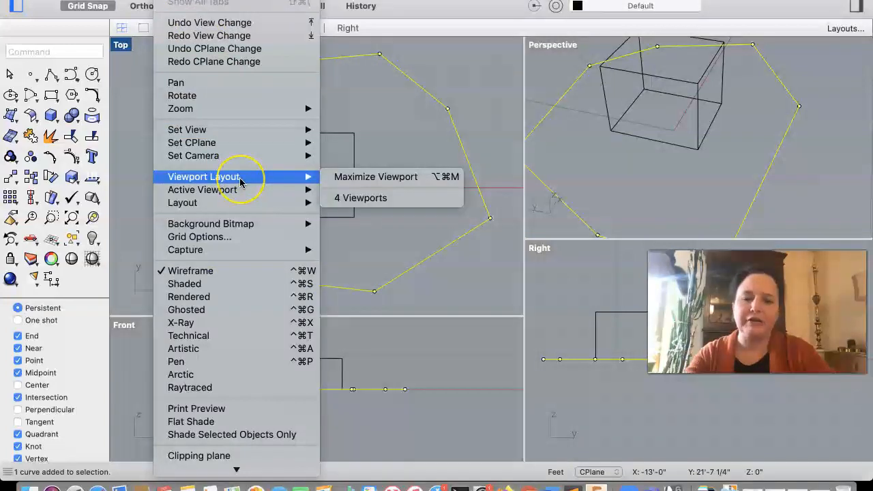
left_click(346, 197)
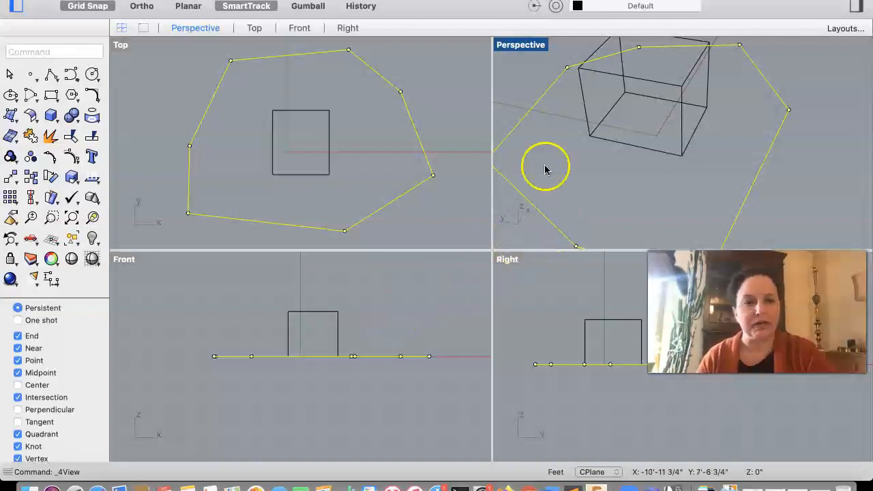
Examine the box and the selected polyline around its base from several sides in the Perspective viewport.
scroll(642, 128, "down", 5)
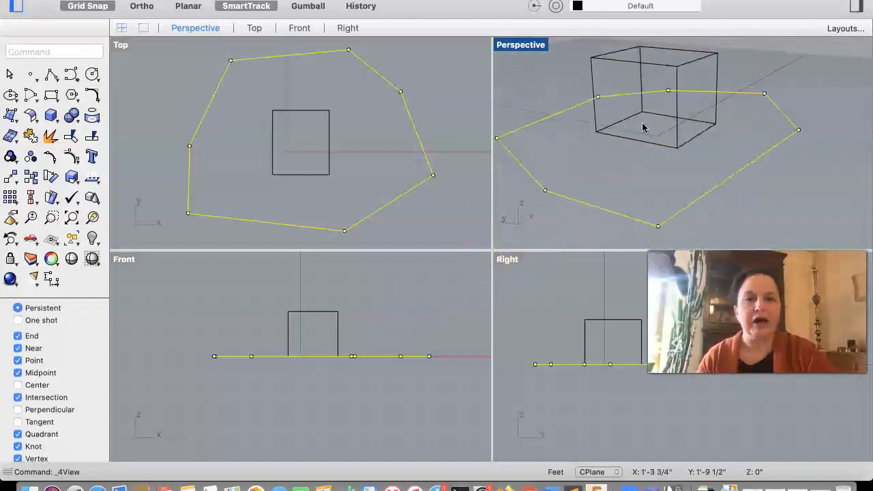
scroll(641, 128, "down", 2)
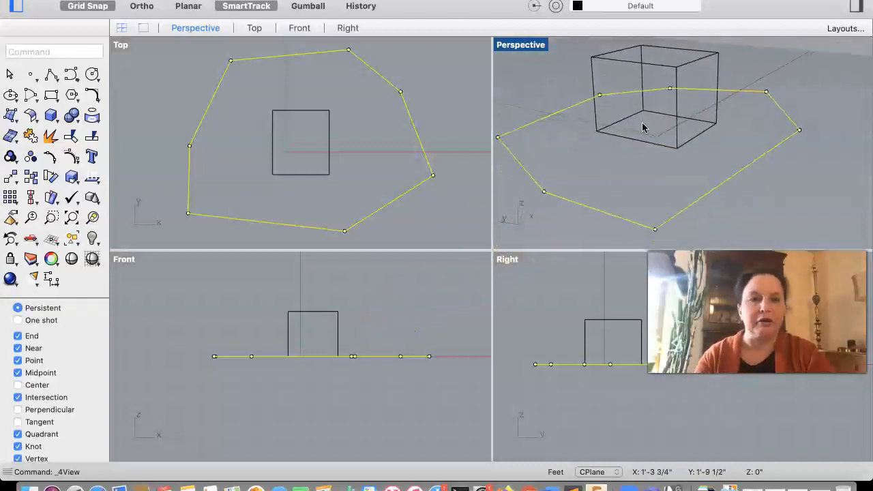
scroll(642, 128, "right", 2)
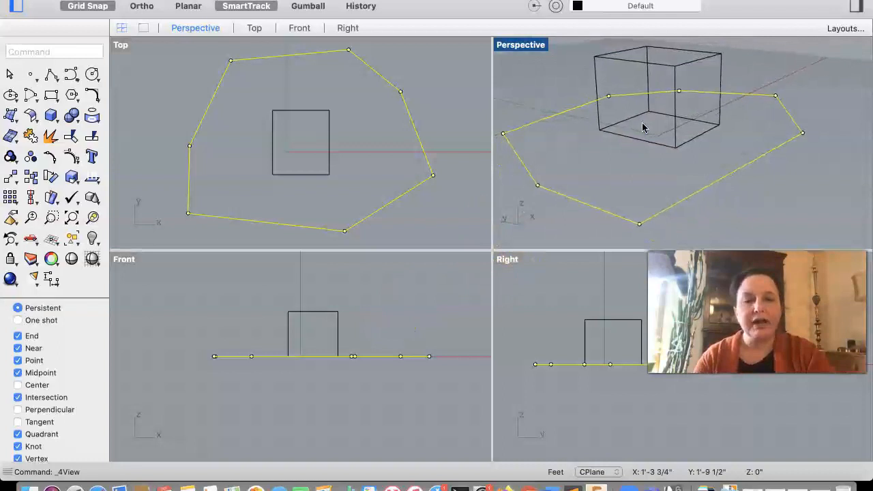
scroll(641, 126, "down", 4)
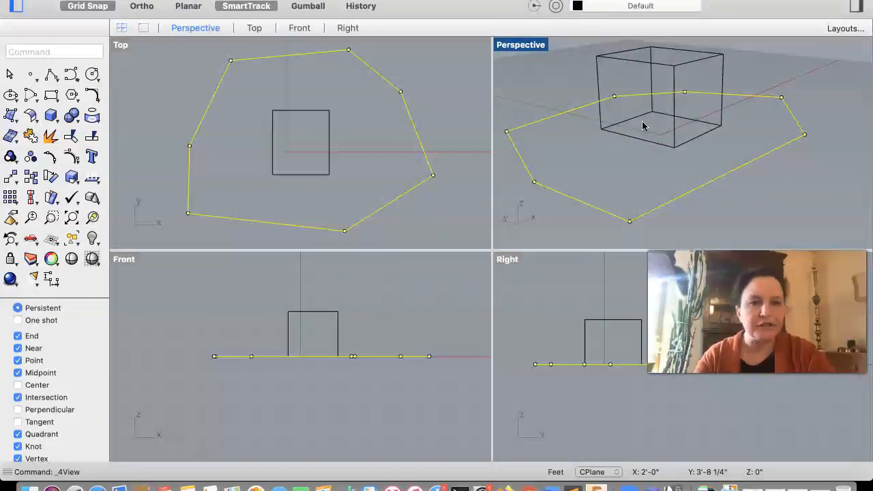
scroll(642, 126, "right", 3)
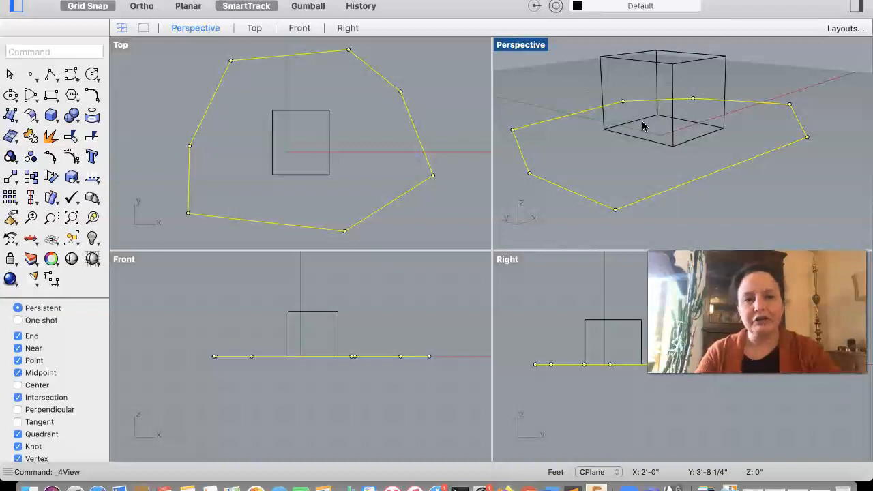
scroll(642, 126, "right", 10)
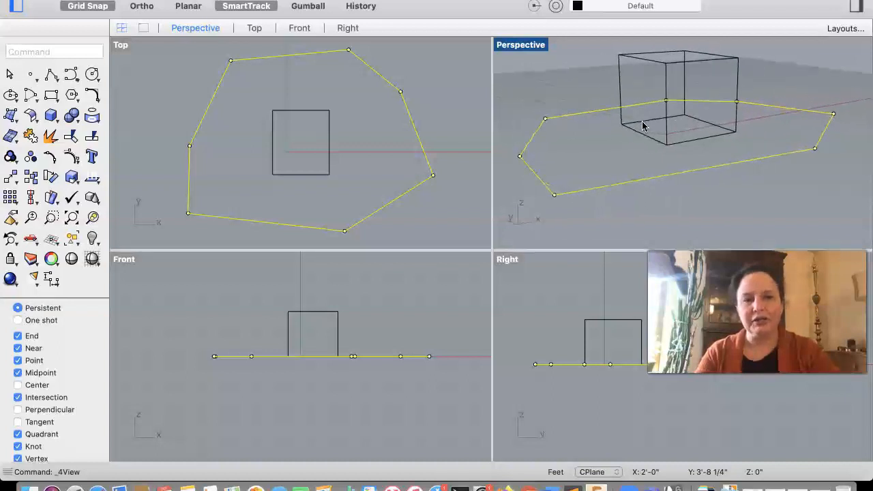
scroll(643, 126, "right", 10)
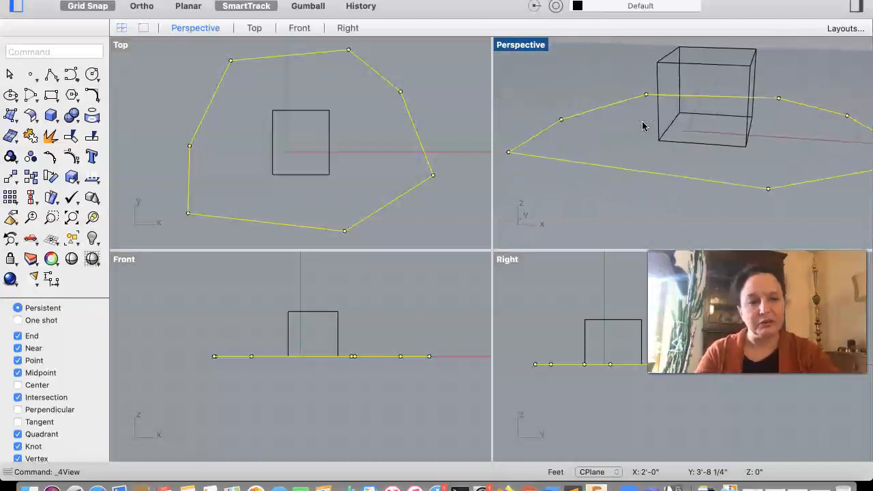
scroll(643, 126, "right", 10)
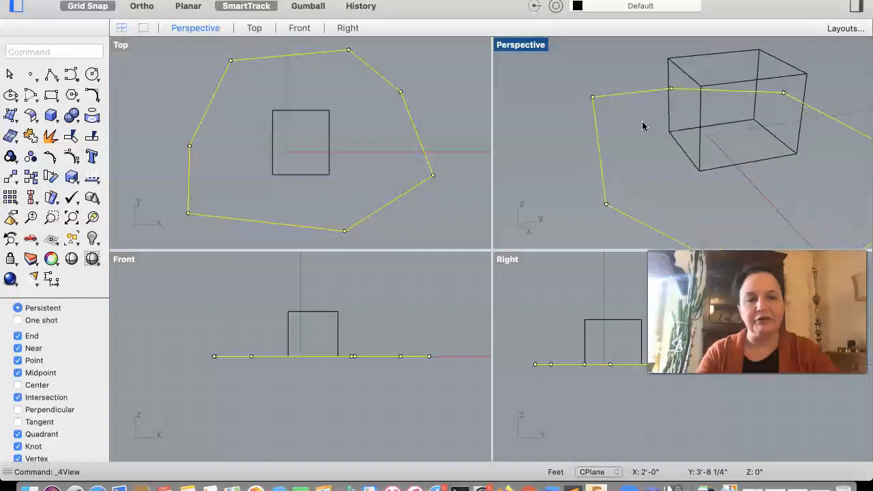
Orbit the Perspective viewport all the way around the box to examine how the polyline surrounds its base.
scroll(642, 126, "right", 10)
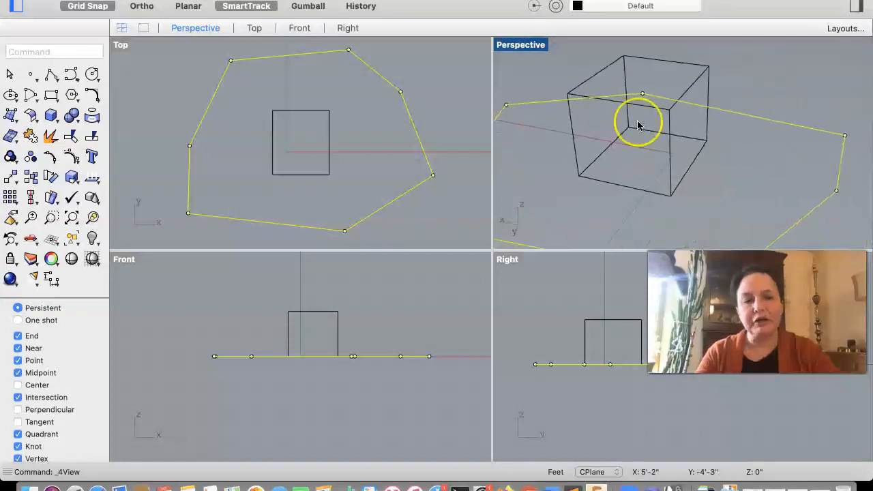
scroll(638, 125, "right", 10)
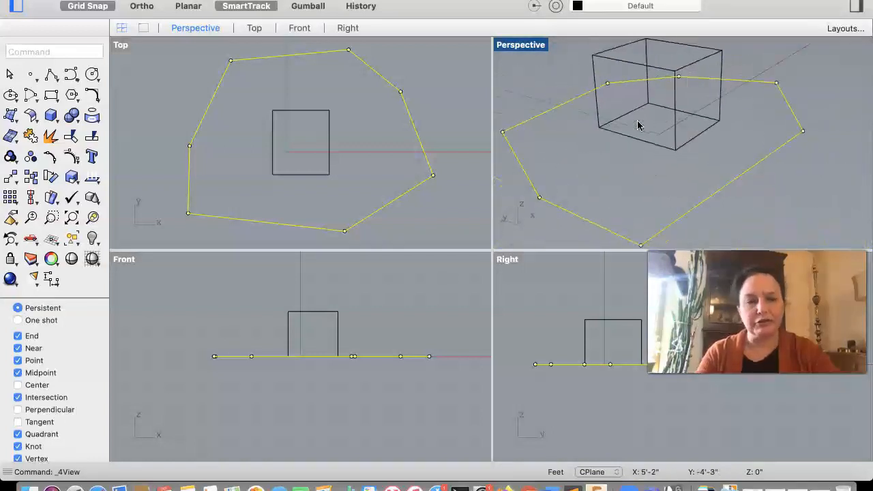
scroll(638, 125, "right", 10)
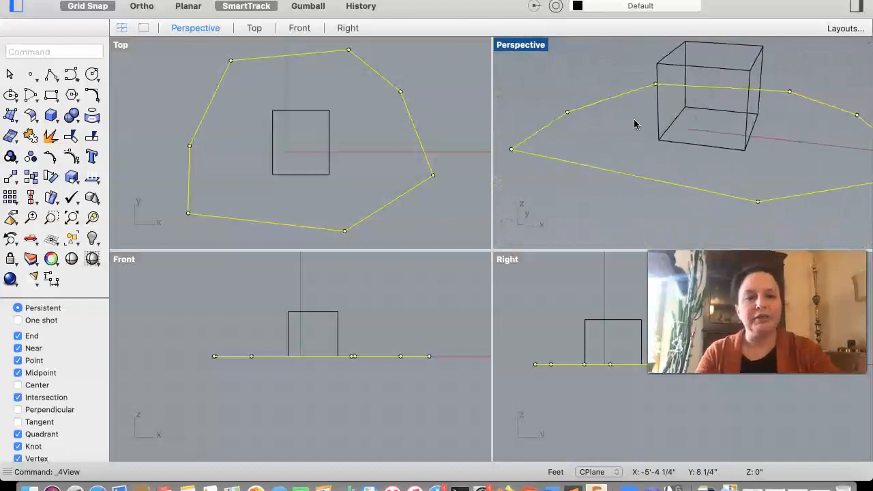
scroll(638, 125, "right", 10)
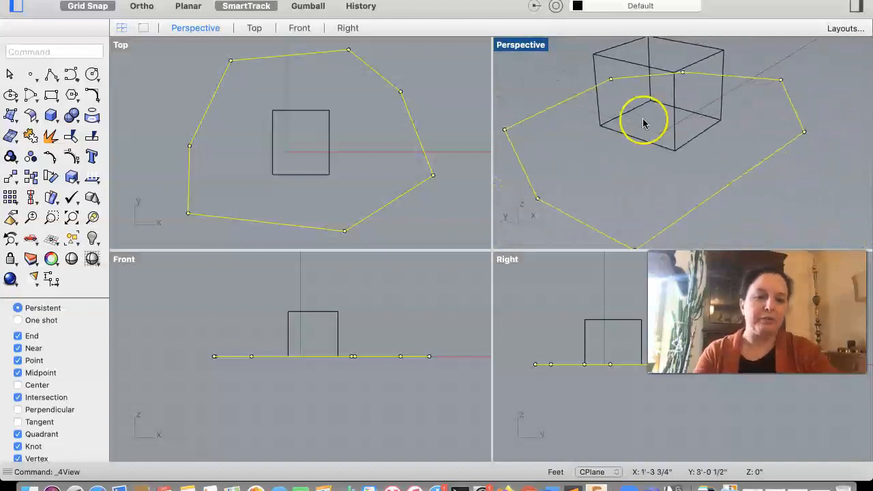
scroll(643, 123, "right", 10)
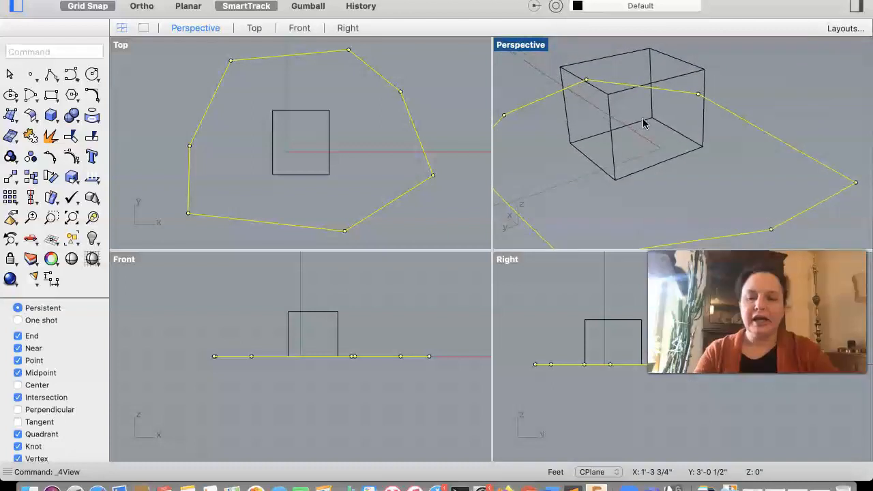
scroll(643, 123, "right", 3)
scroll(404, 172, "right", 10)
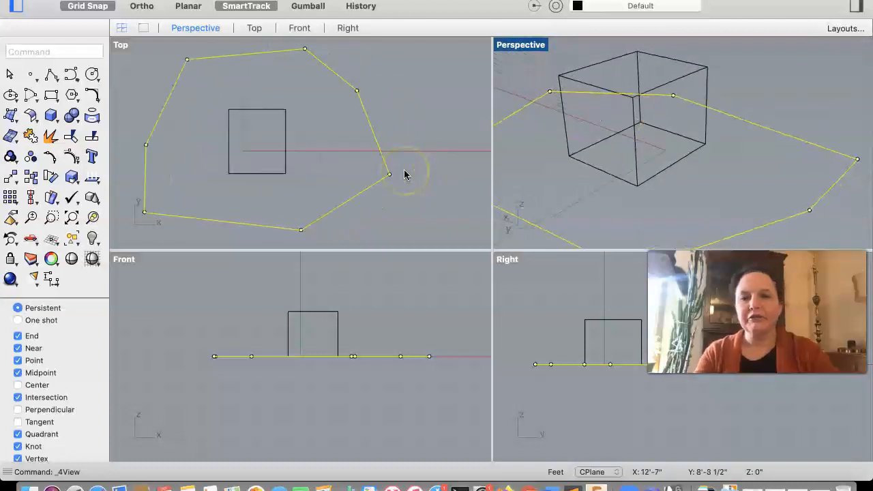
Pan the Top, Front and Right viewports to shift the box and polyline within each view.
scroll(404, 169, "left", 5)
scroll(404, 169, "right", 3)
scroll(404, 169, "up", 5)
left_click(384, 71)
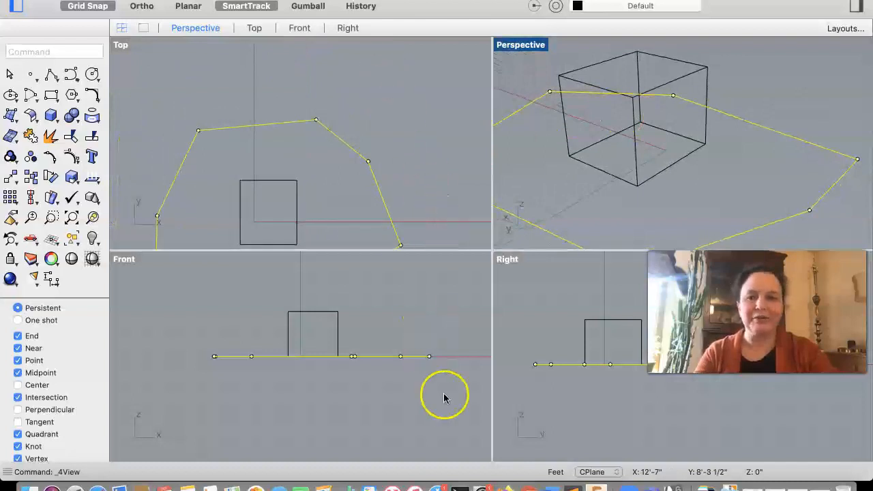
scroll(443, 393, "right", 10)
scroll(450, 395, "left", 7)
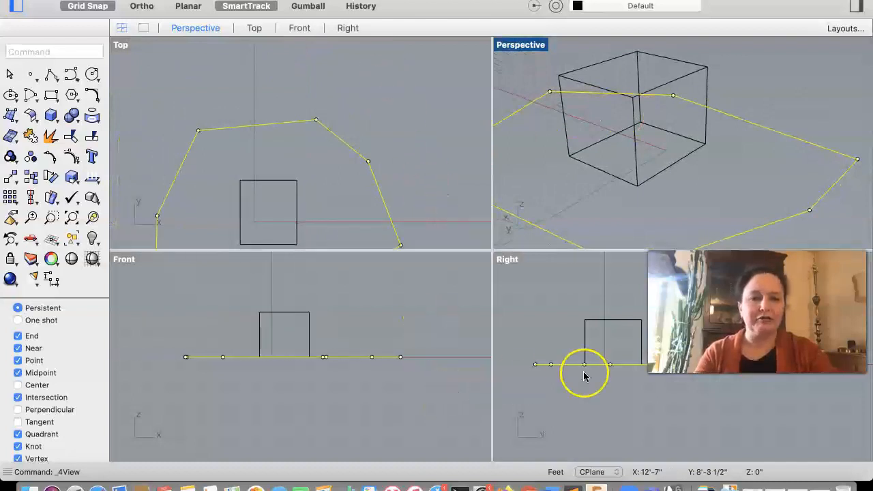
scroll(584, 373, "right", 6)
scroll(584, 376, "left", 6)
scroll(585, 376, "left", 2)
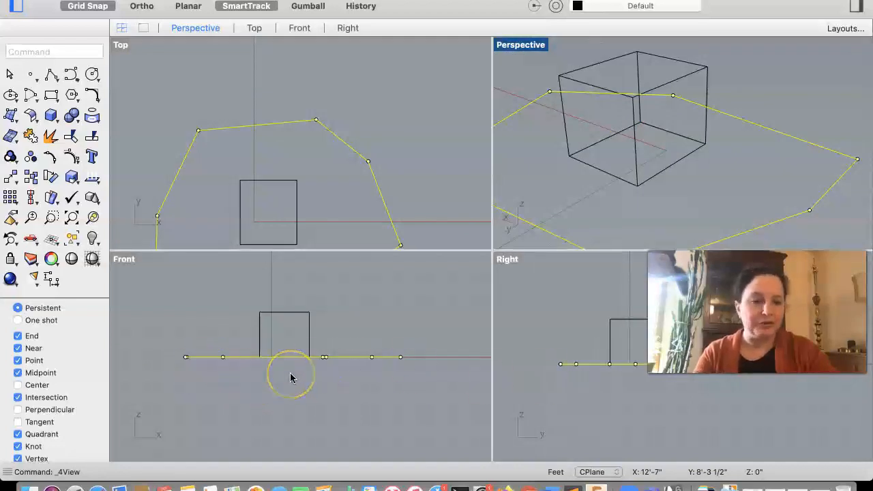
scroll(289, 372, "right", 2)
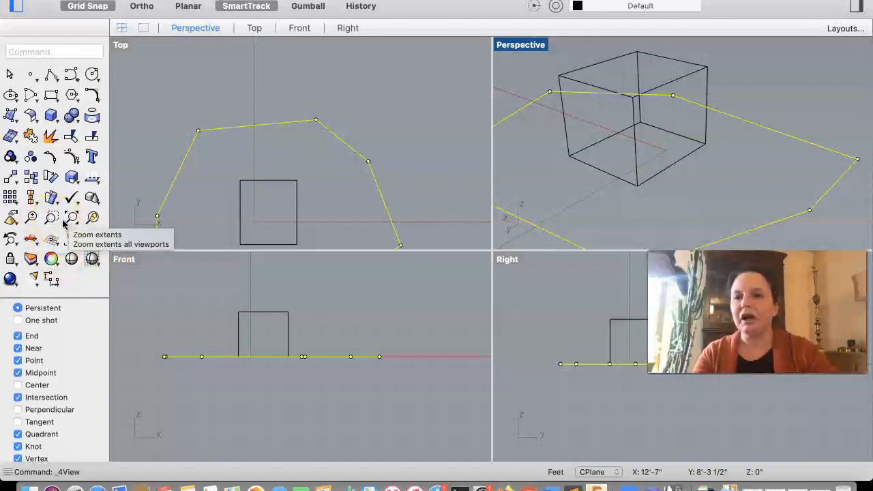
Use the Pan view command in the Top viewport to bring the whole polyline into view.
left_click(12, 242)
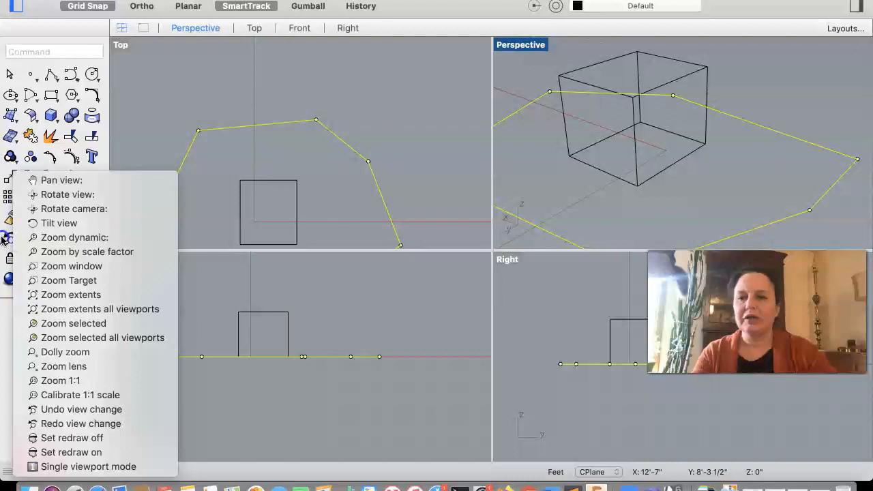
left_click(51, 182)
left_click_drag(397, 119, 448, 62)
key("Escape")
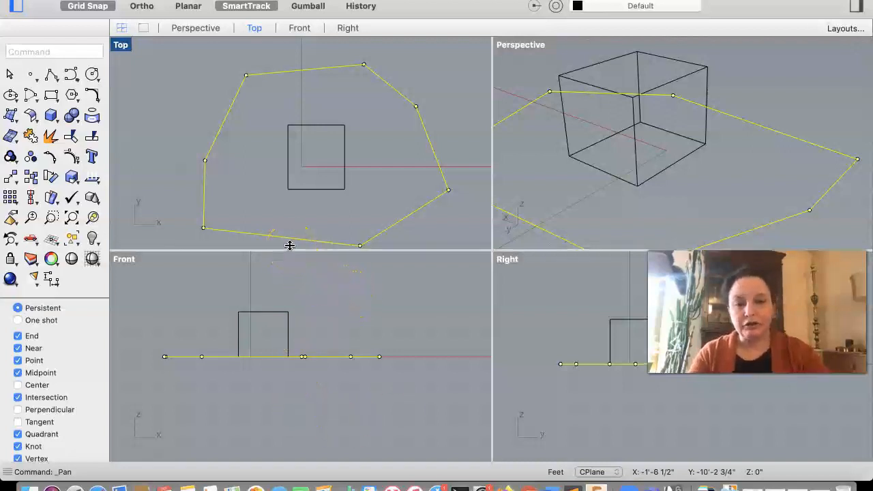
Zoom in and out on the box and polyline in the Top, Front, Right and Perspective viewports.
scroll(304, 157, "down", 5)
scroll(304, 157, "down", 2)
scroll(305, 156, "up", 6)
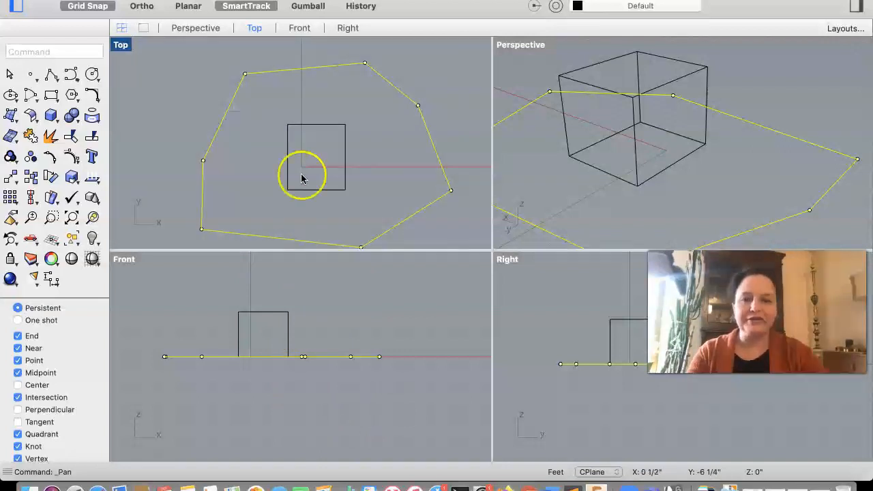
scroll(313, 357, "down", 4)
scroll(314, 358, "up", 4)
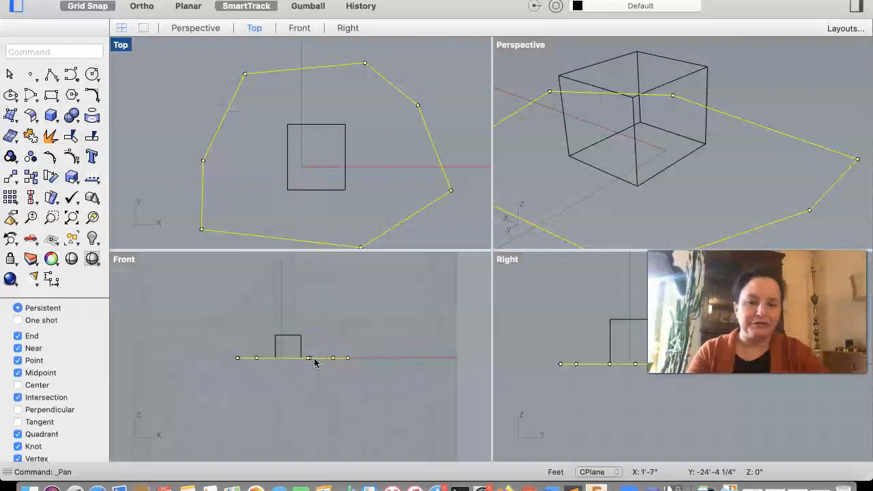
scroll(575, 346, "up", 2)
scroll(575, 347, "down", 1)
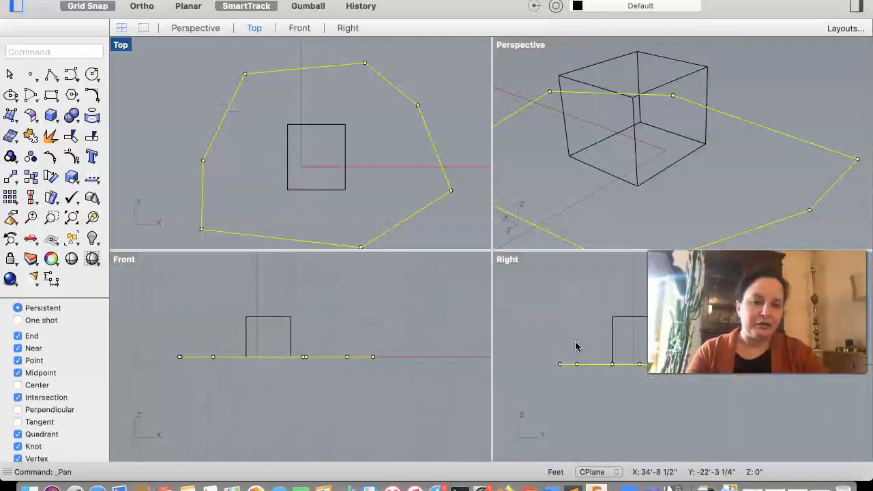
scroll(691, 132, "down", 5)
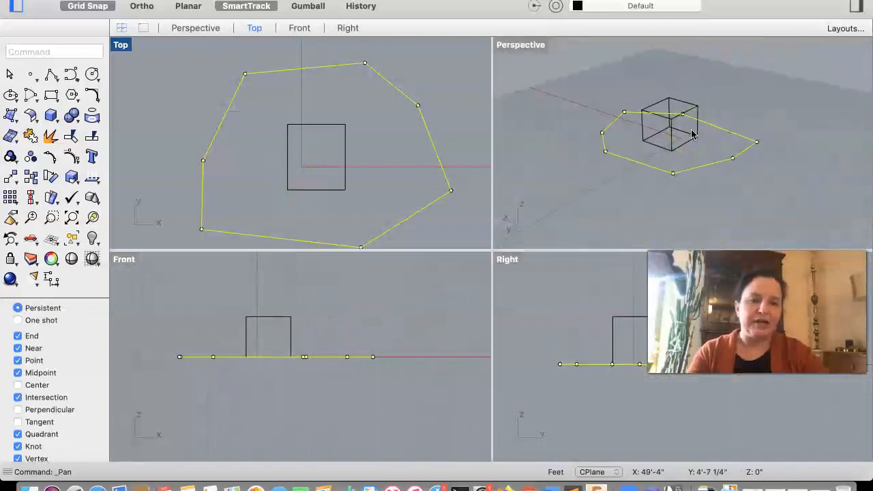
scroll(692, 134, "up", 4)
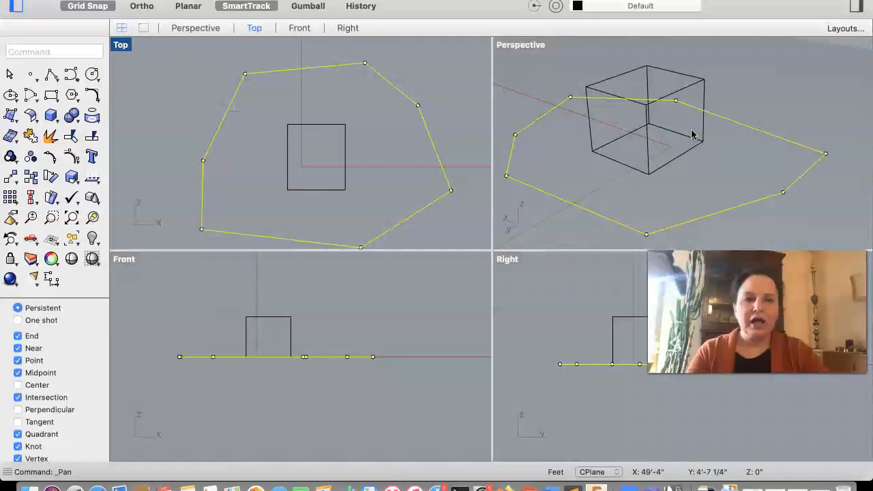
scroll(692, 134, "down", 3)
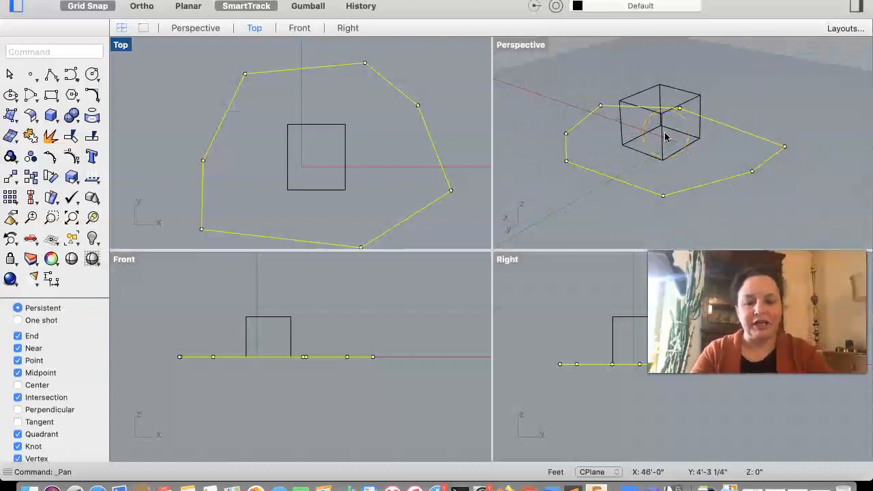
Pan the Perspective viewport sideways and orbit it to view the box and polyline from a lower angle.
scroll(662, 135, "right", 5, "shift")
scroll(658, 136, "left", 10, "shift")
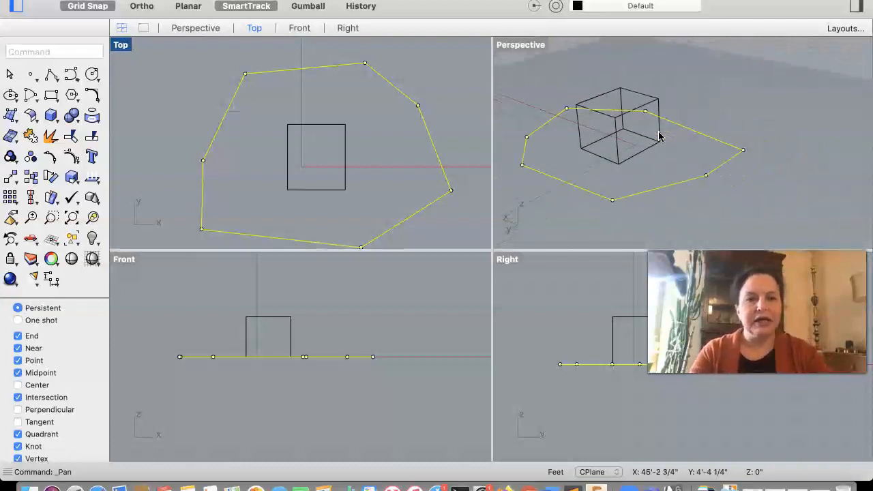
scroll(659, 133, "right", 8, "shift")
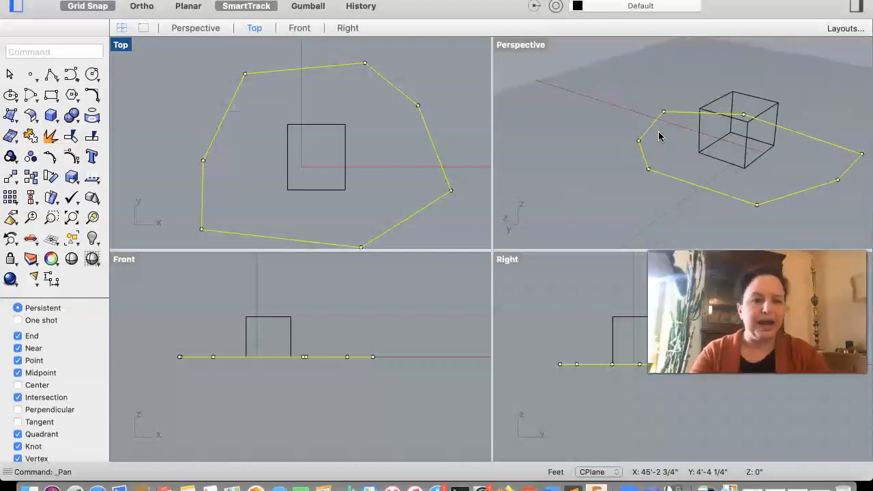
scroll(672, 156, "up", 3)
scroll(672, 157, "down", 8)
scroll(672, 157, "up", 5)
scroll(673, 160, "down", 5)
scroll(673, 160, "up", 5)
scroll(673, 161, "up", 1)
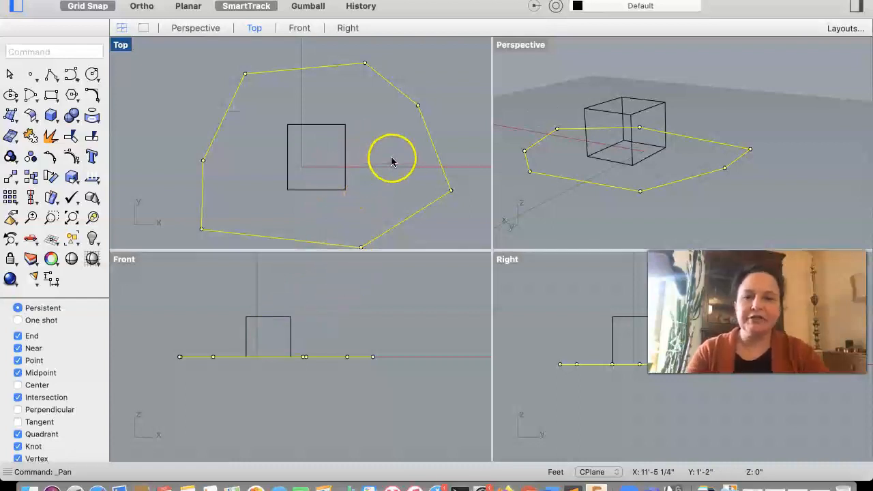
Zoom the Top viewport out until the geometry is lost, and use Zoom Selected to return to the polyline.
scroll(393, 159, "down", 5)
scroll(393, 159, "down", 8)
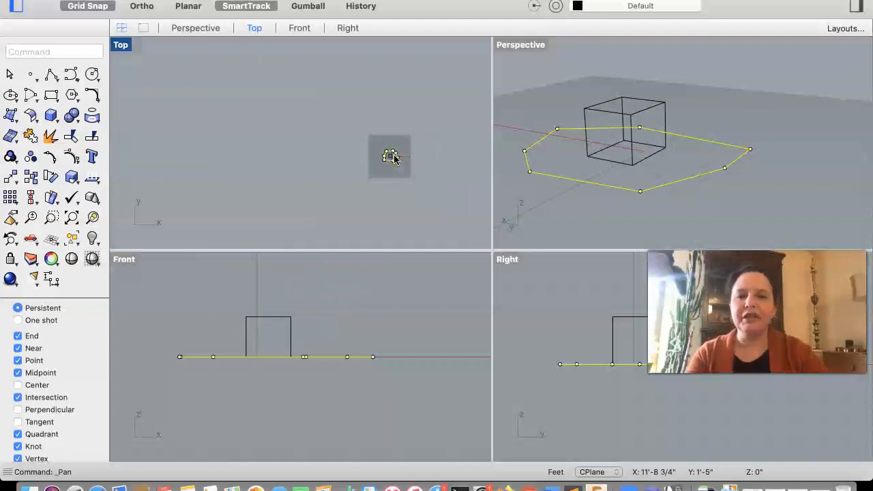
scroll(383, 187, "down", 4)
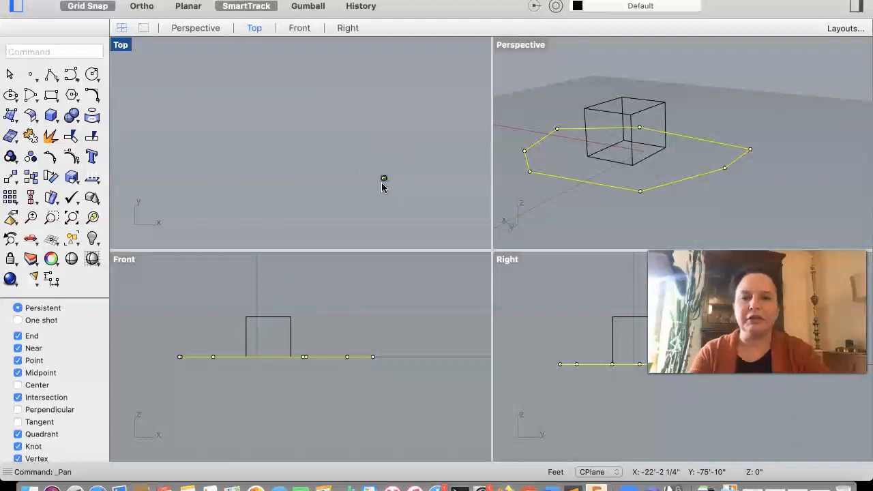
scroll(381, 182, "down", 5)
scroll(276, 186, "up", 5)
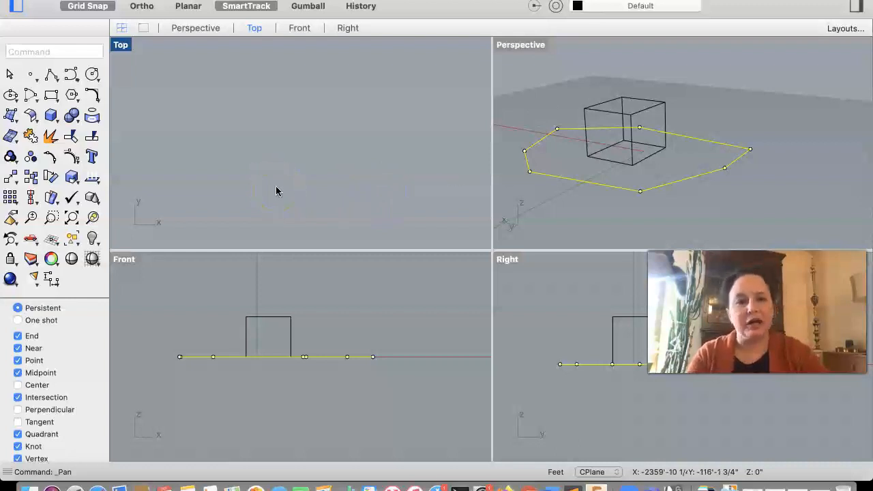
left_click(303, 149)
left_click(209, 181)
left_click(342, 140)
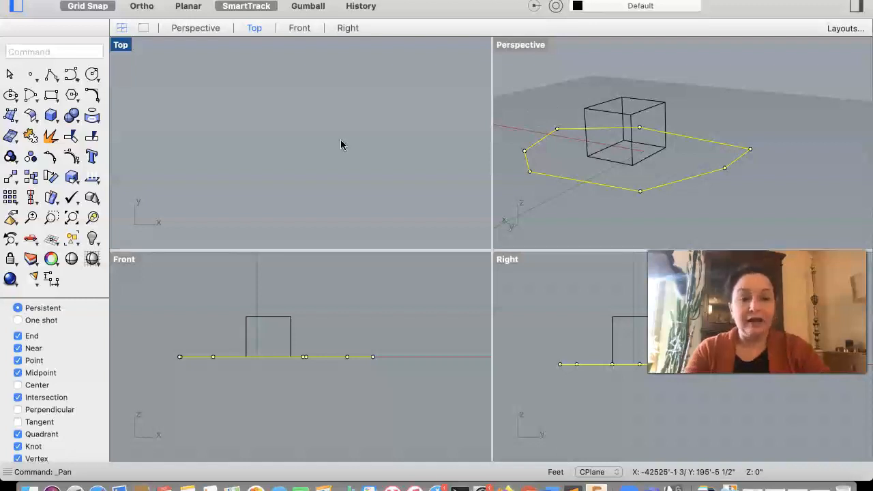
left_click(356, 114)
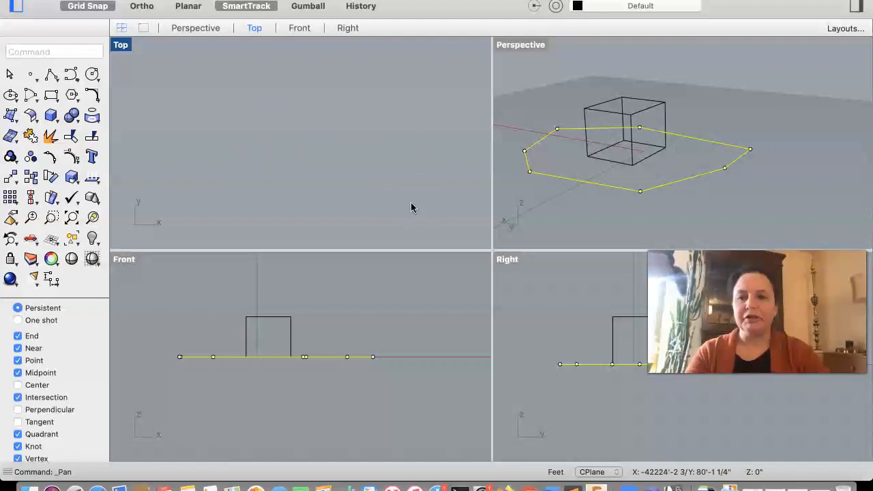
left_click(93, 219)
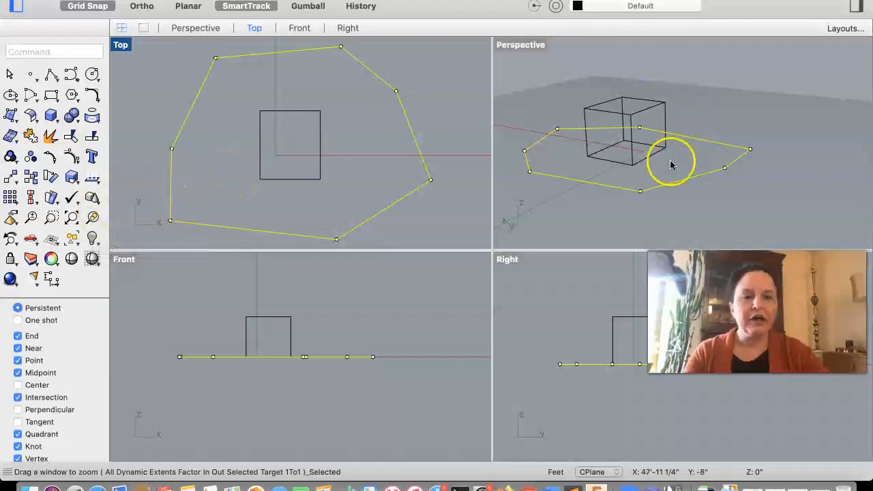
Zoom the Perspective viewport far out, panning and orbiting it until the box and polyline are out of view.
scroll(676, 166, "down", 4)
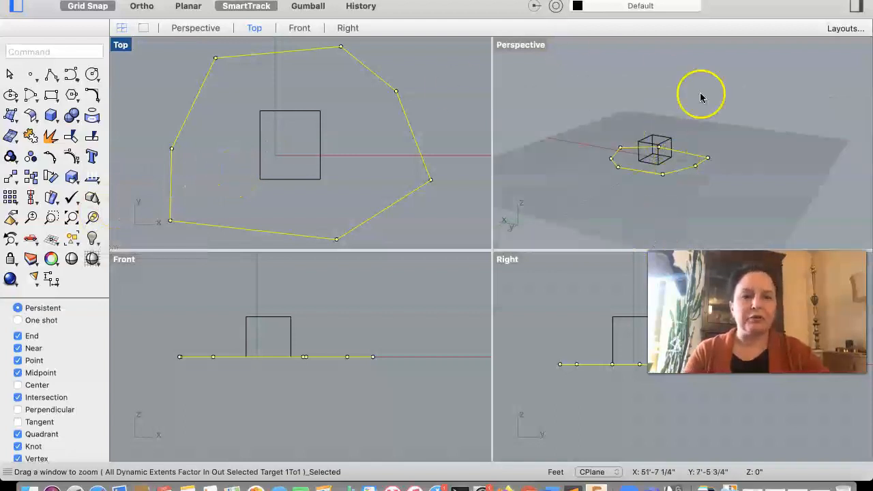
scroll(655, 150, "down", 5)
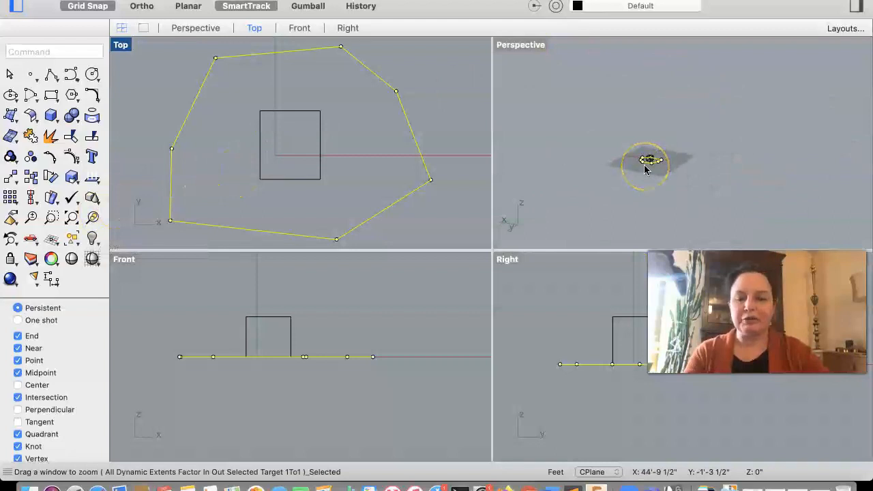
right_click_drag(644, 165, 775, 165, "shift")
scroll(645, 165, "left", 3)
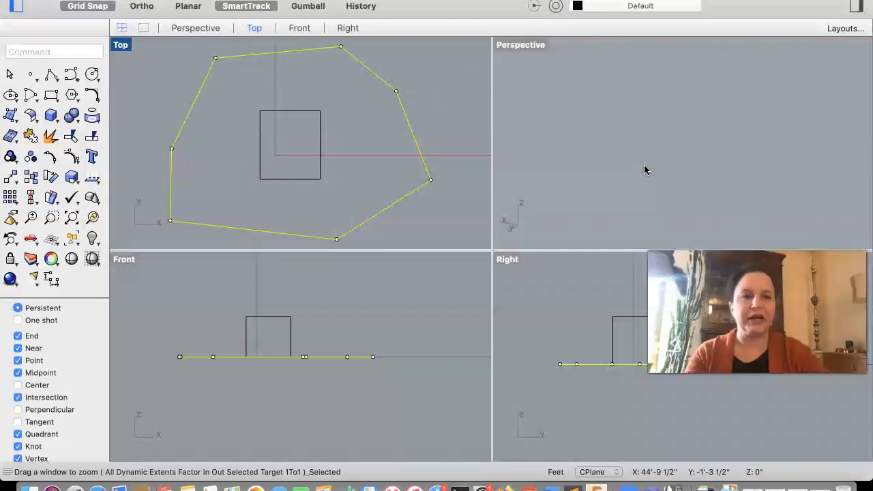
scroll(644, 165, "left", 2)
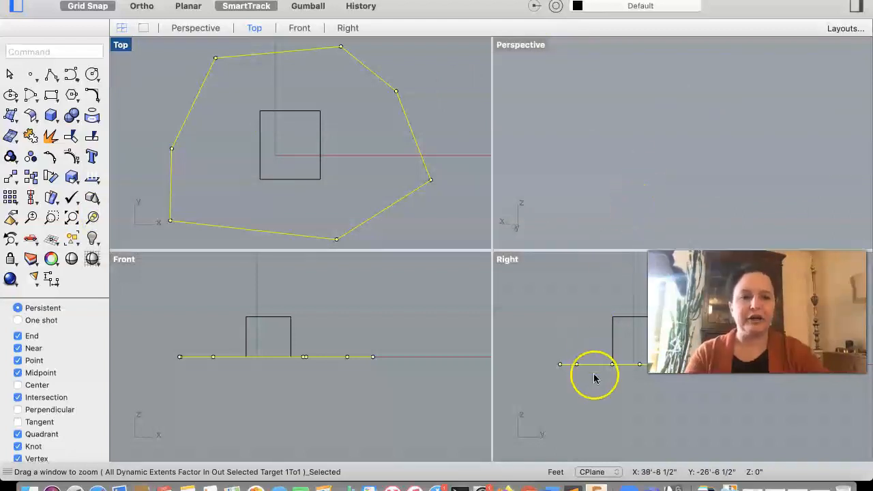
scroll(668, 136, "down", 10)
scroll(663, 164, "left", 3)
scroll(663, 163, "down", 5)
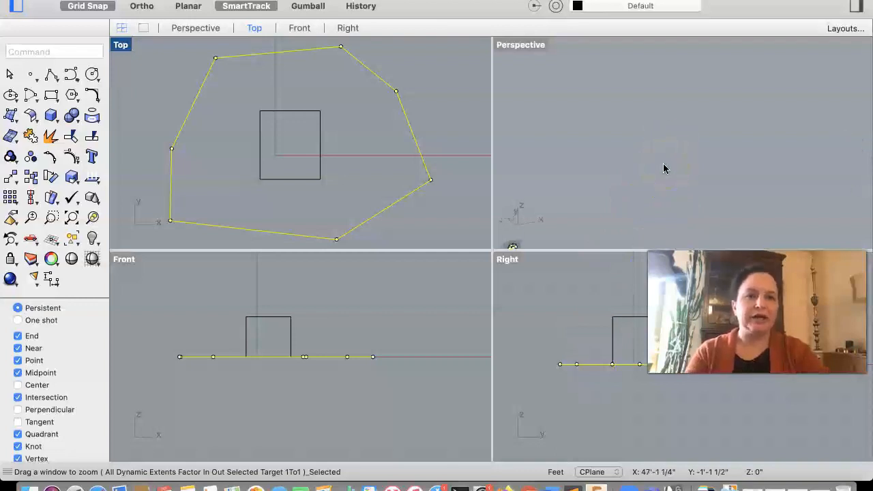
scroll(663, 163, "left", 10)
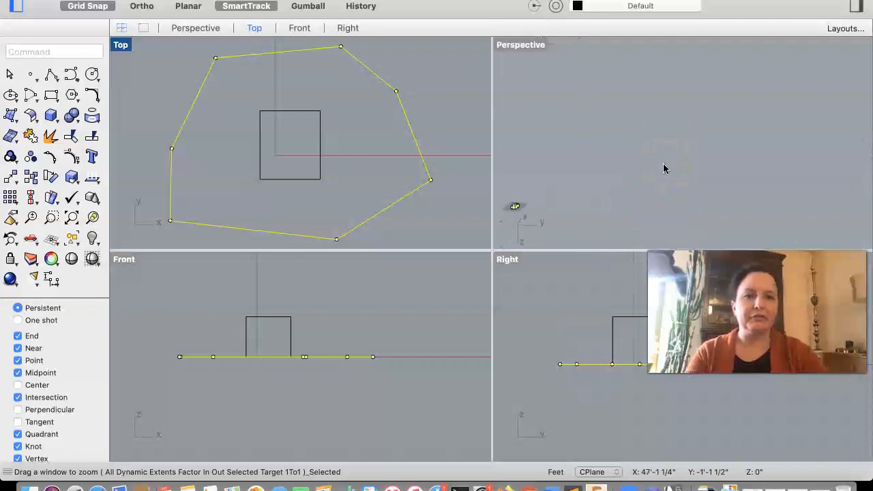
scroll(662, 164, "down", 10)
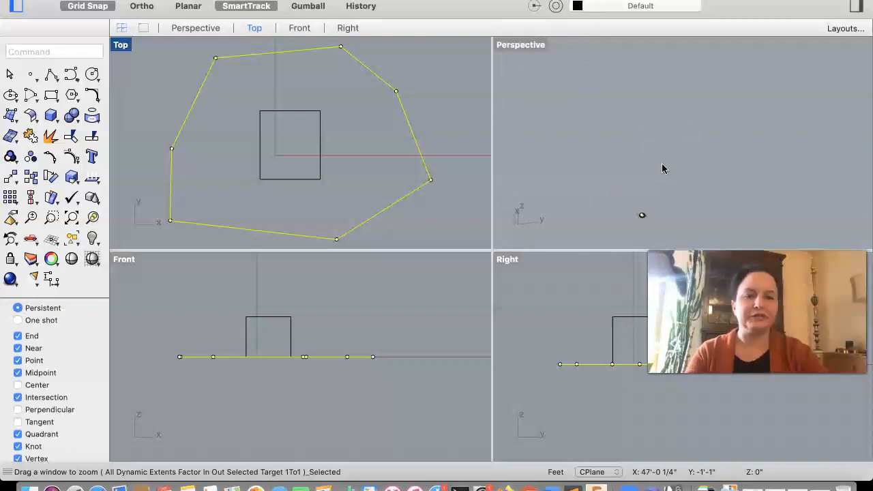
scroll(661, 168, "down", 3)
Use Zoom Selected in the Perspective viewport to return to the polyline, and orbit down to a low viewing angle.
left_click(603, 192)
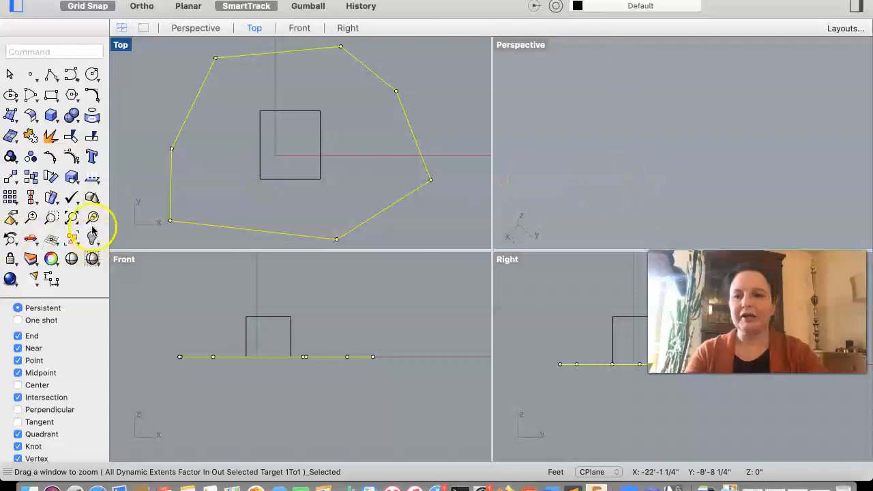
left_click(520, 45)
left_click(89, 218)
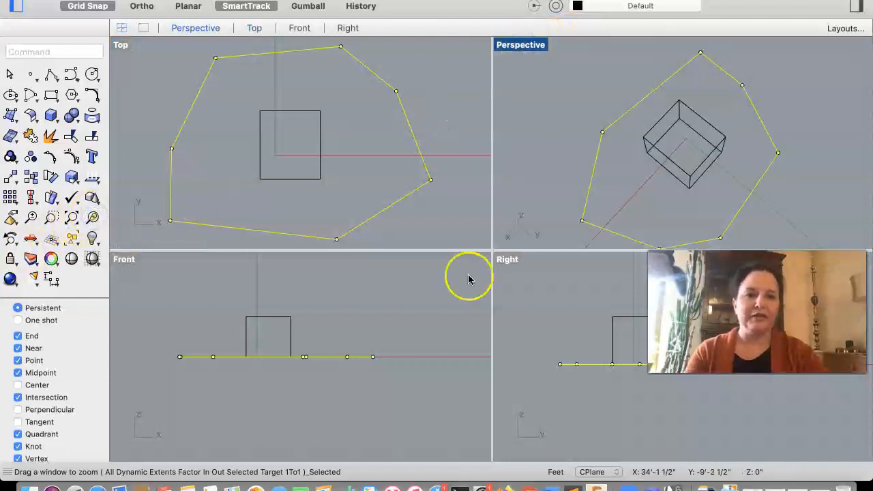
scroll(744, 175, "down", 5)
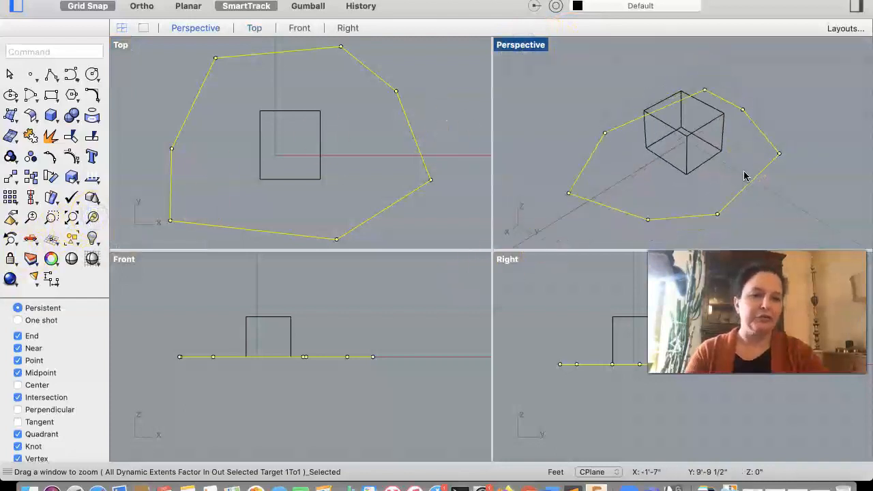
scroll(744, 176, "down", 5)
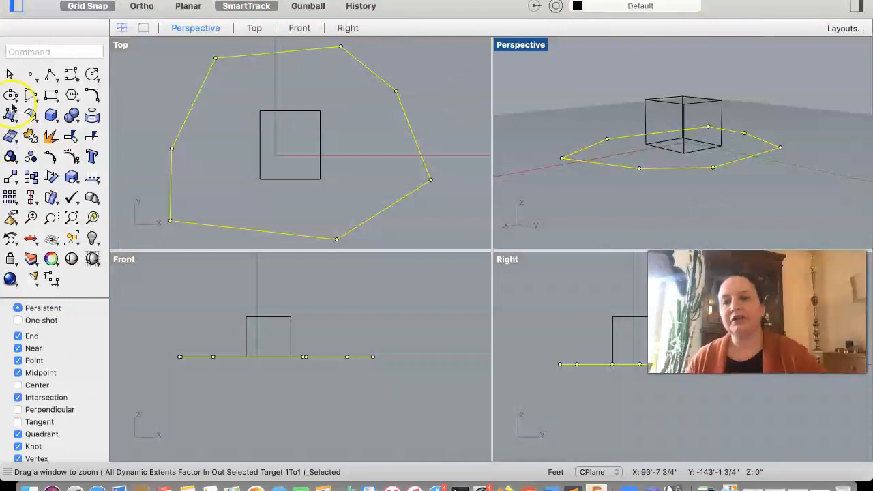
Hide and restore the sidebar holding the tools and object snaps, and show and hide the Properties and Layers sidebar.
left_click(14, 8)
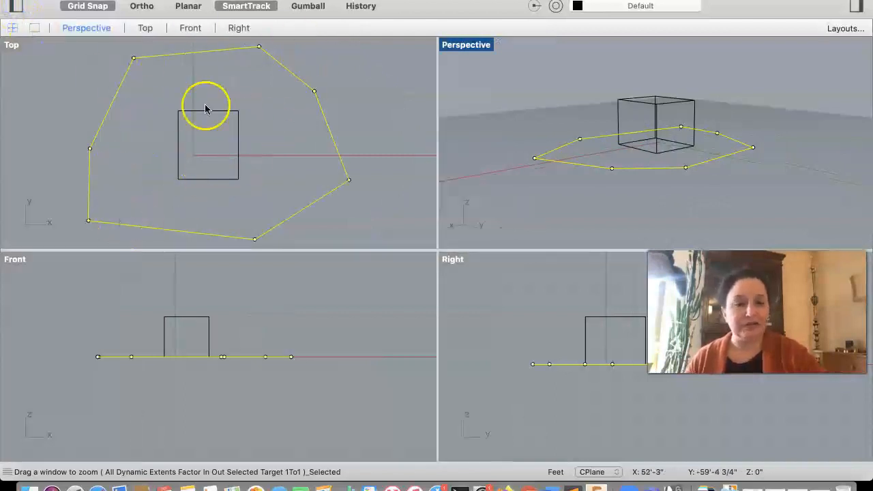
left_click(15, 8)
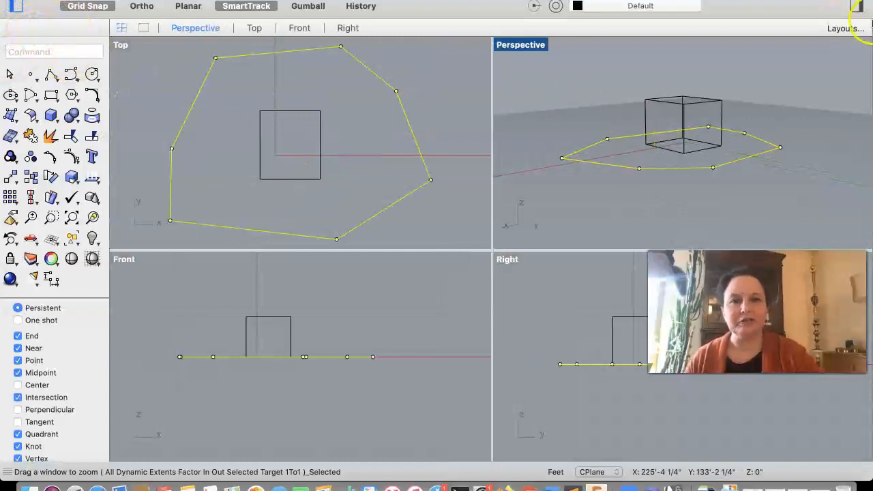
left_click(855, 6)
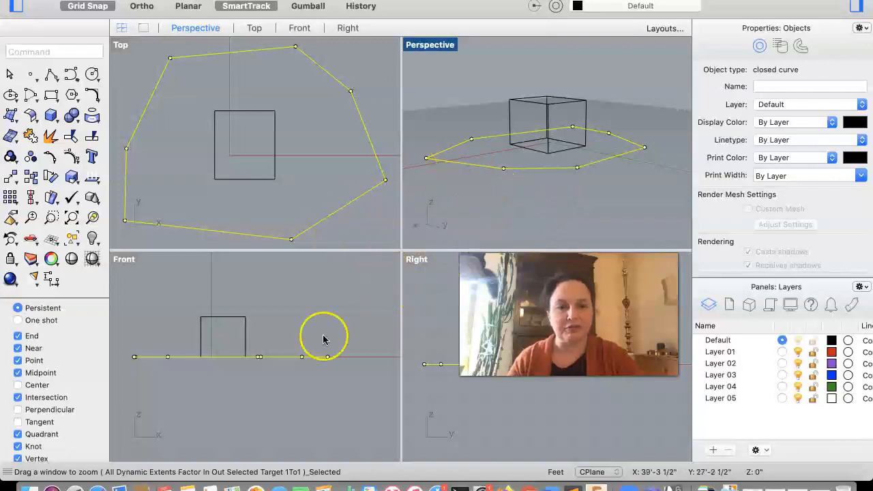
left_click(855, 8)
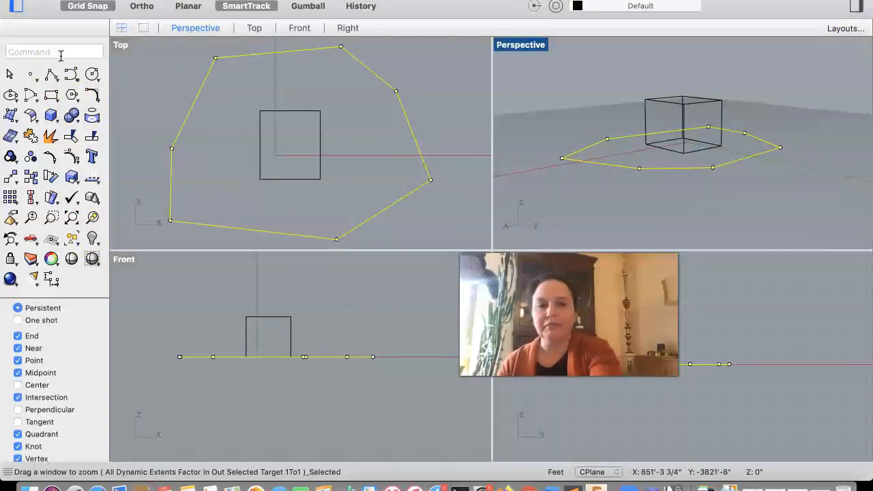
left_click(15, 7)
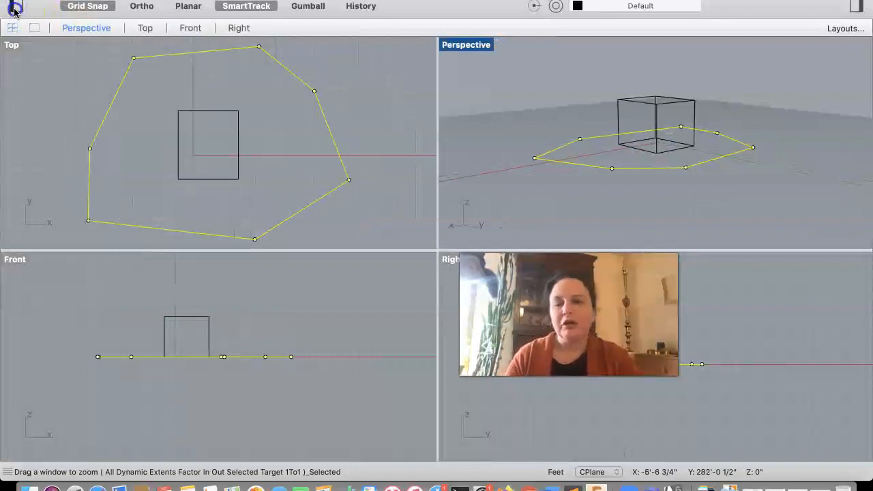
left_click(15, 9)
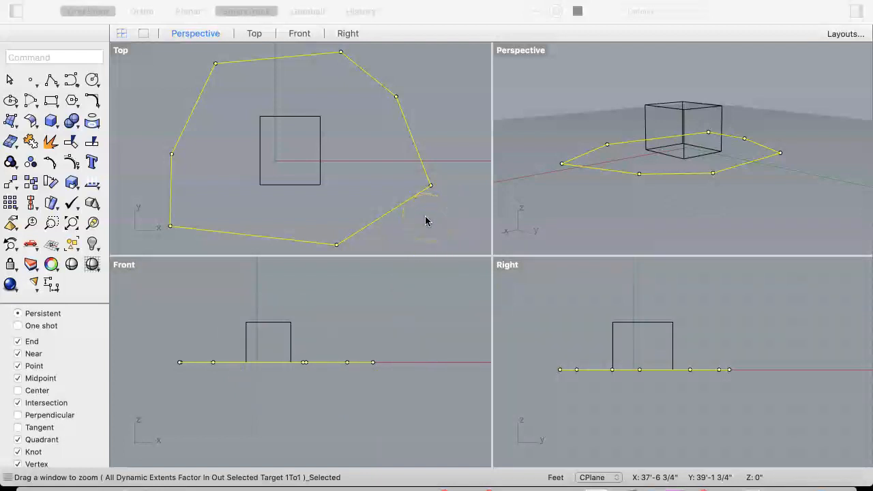
Enlarge the Top viewport in width and height by moving the dividers between the four viewports, and deselect the polyline.
left_click(488, 15)
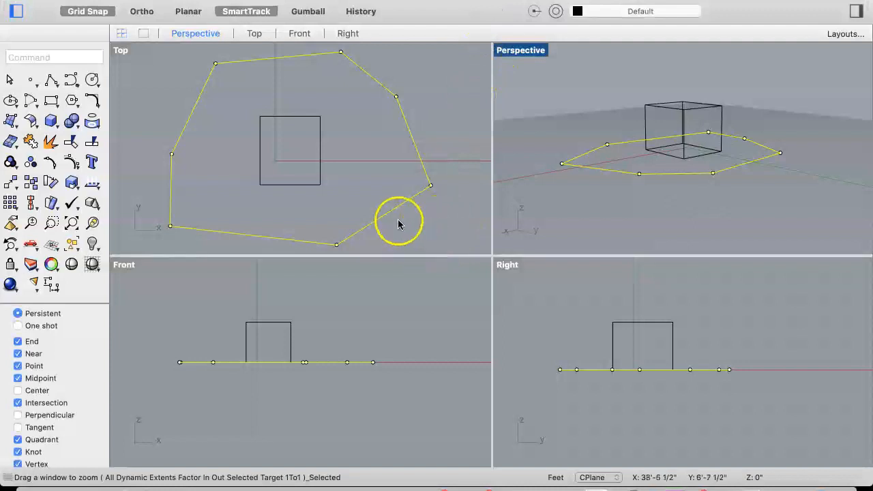
scroll(277, 171, "up", 1)
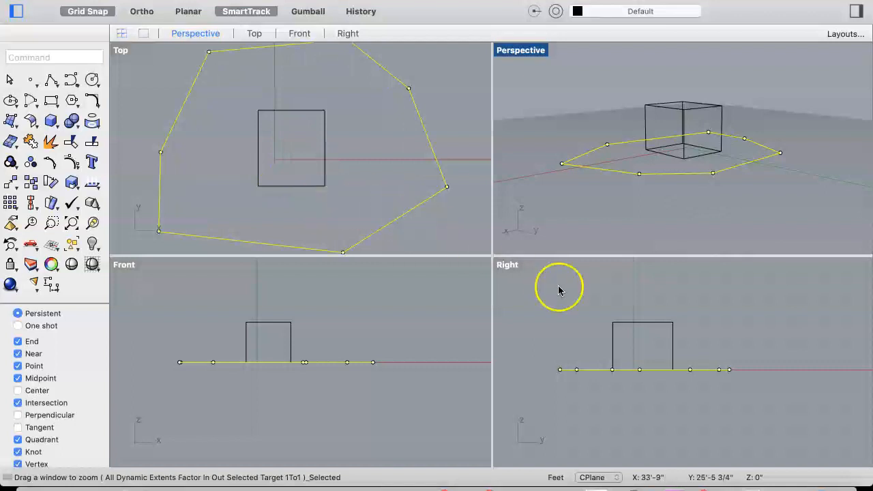
left_click_drag(492, 199, 695, 232)
left_click(645, 219)
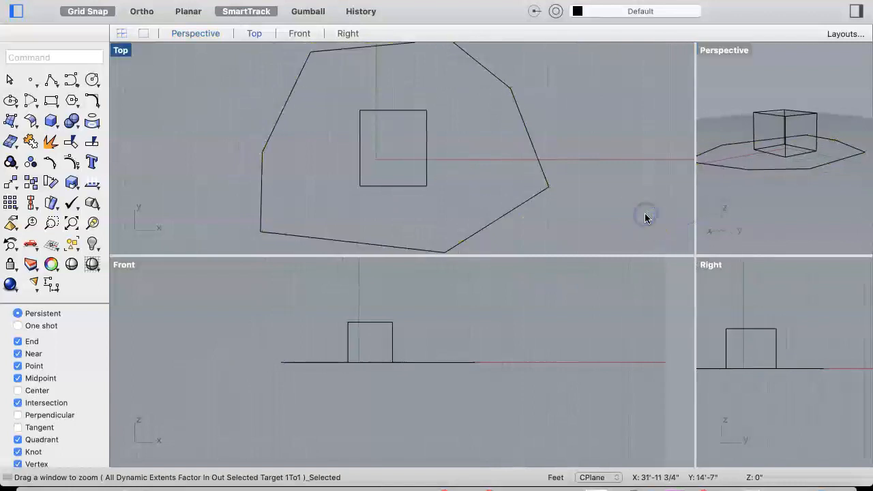
left_click_drag(642, 254, 602, 398)
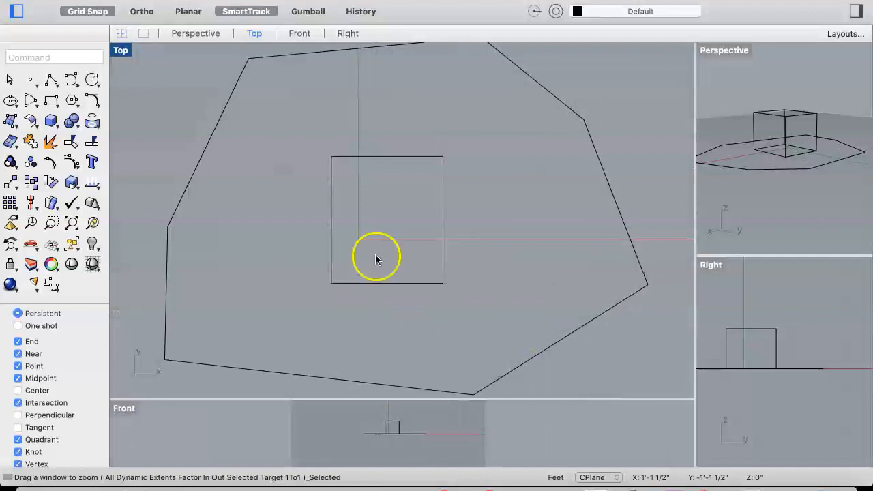
Zoom in and out on the box and polyline in the enlarged Top viewport.
scroll(370, 225, "up", 2)
scroll(372, 206, "up", 3)
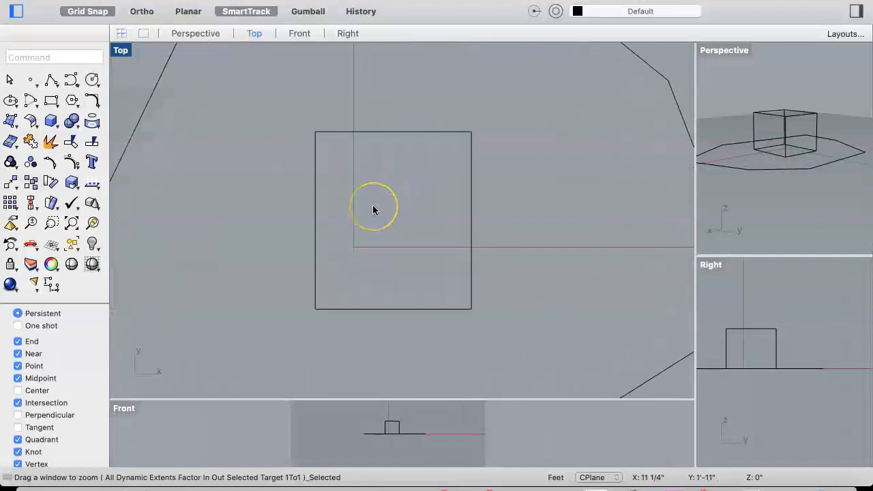
scroll(372, 209, "up", 3)
scroll(371, 212, "down", 5)
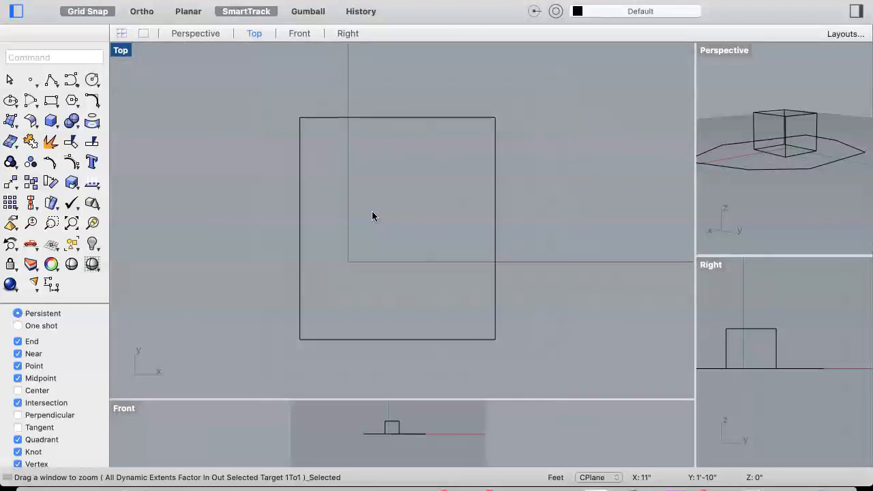
scroll(372, 213, "down", 3)
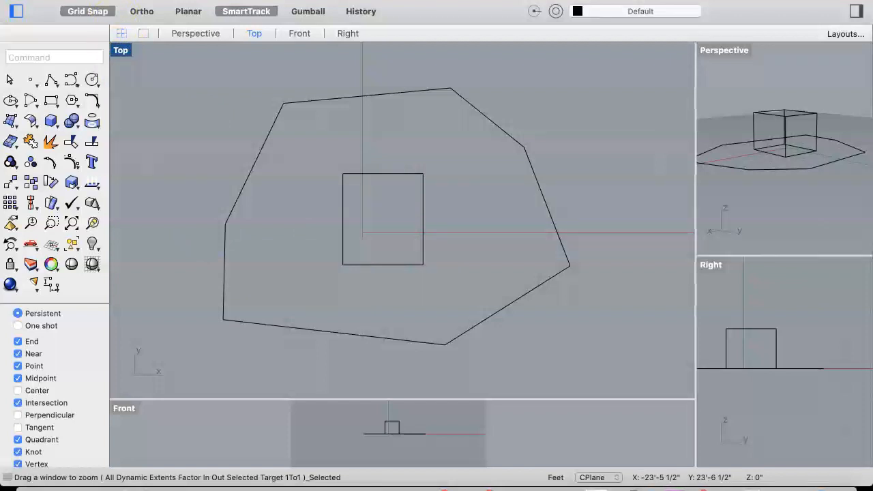
left_click(370, 248)
left_click(387, 228)
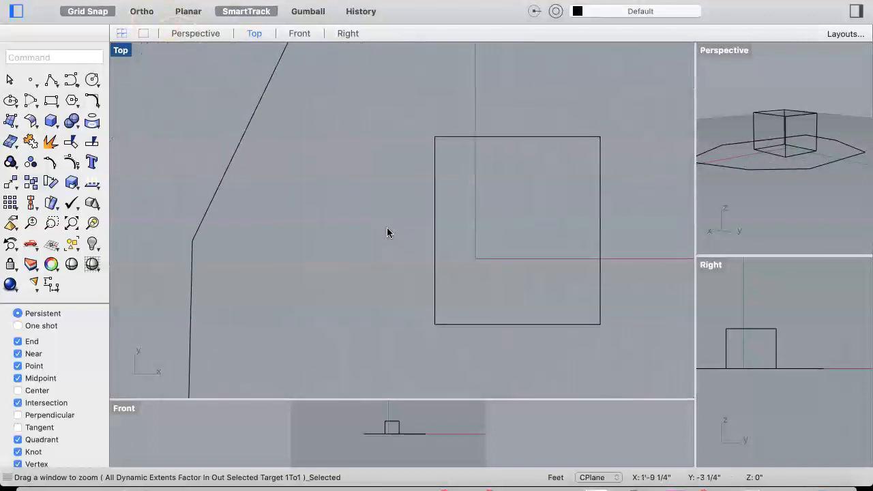
left_click(201, 125)
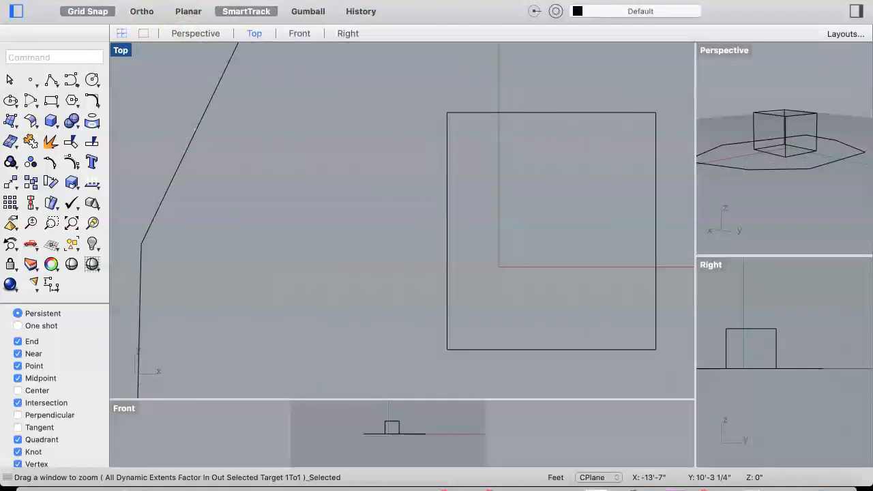
Set the document's model units to Inches, scaling the model by 12, and check the layout unit settings.
left_click(109, 0)
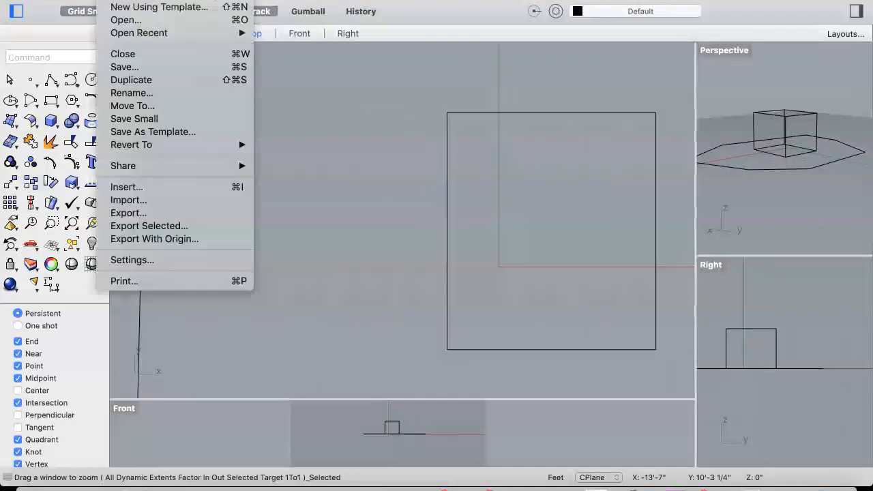
left_click(142, 261)
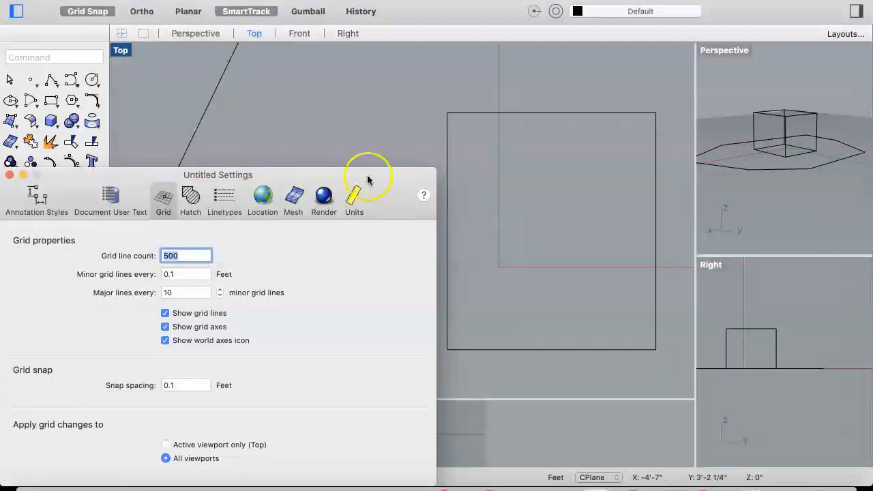
left_click_drag(370, 172, 504, 73)
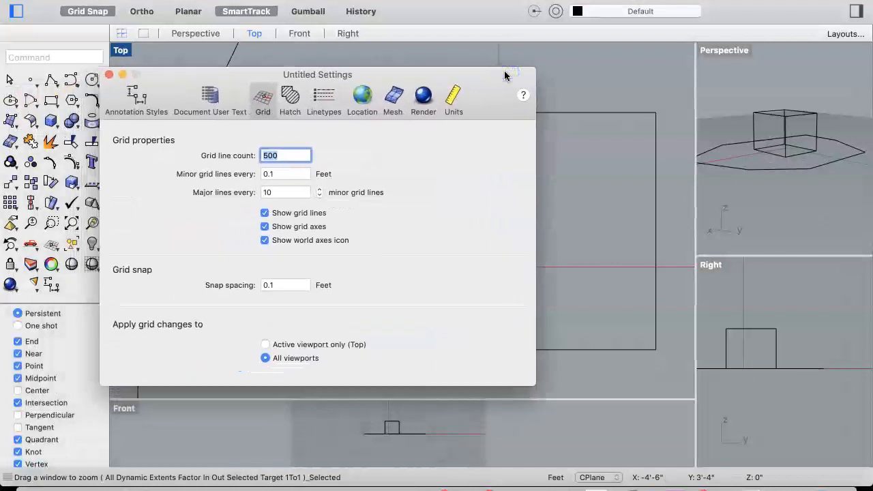
left_click(454, 101)
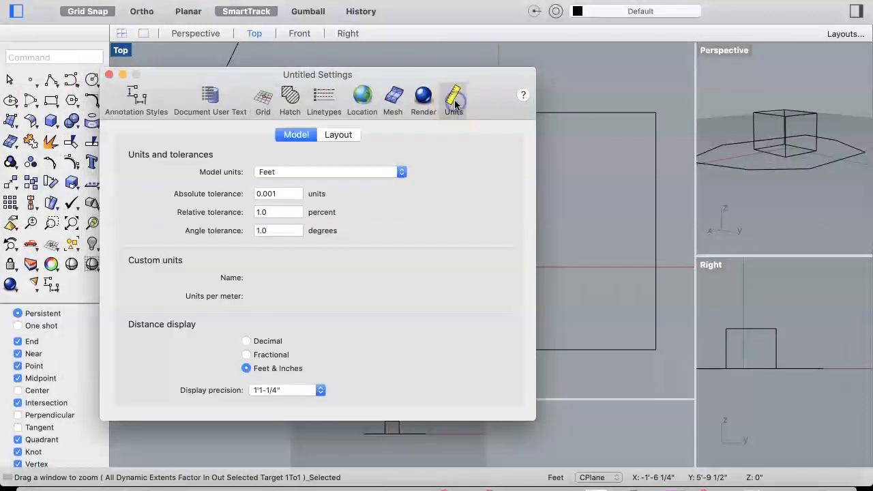
left_click(340, 176)
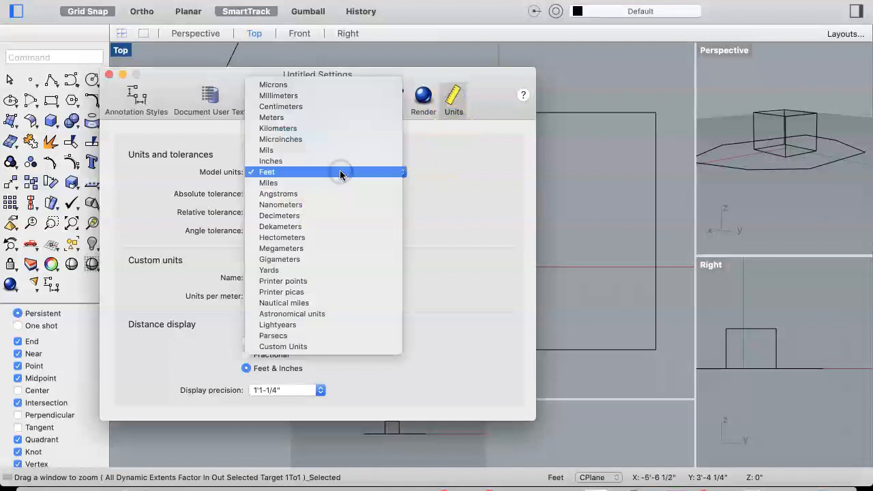
left_click(334, 164)
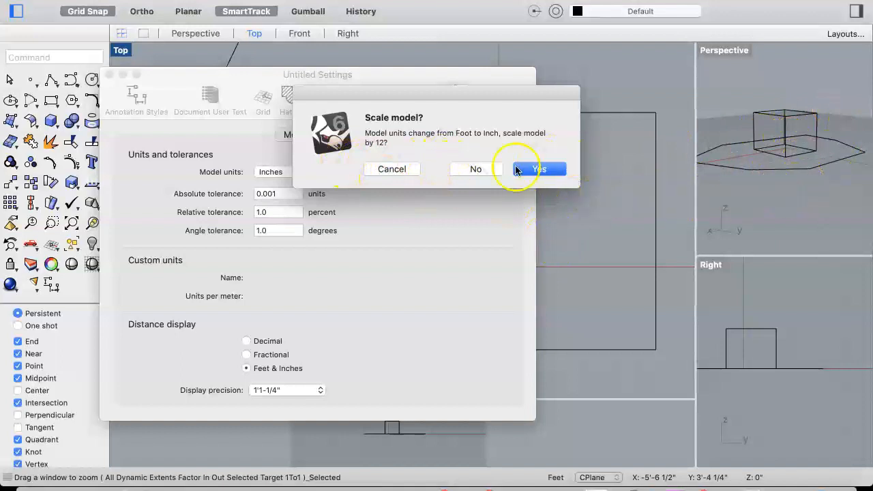
left_click(542, 170)
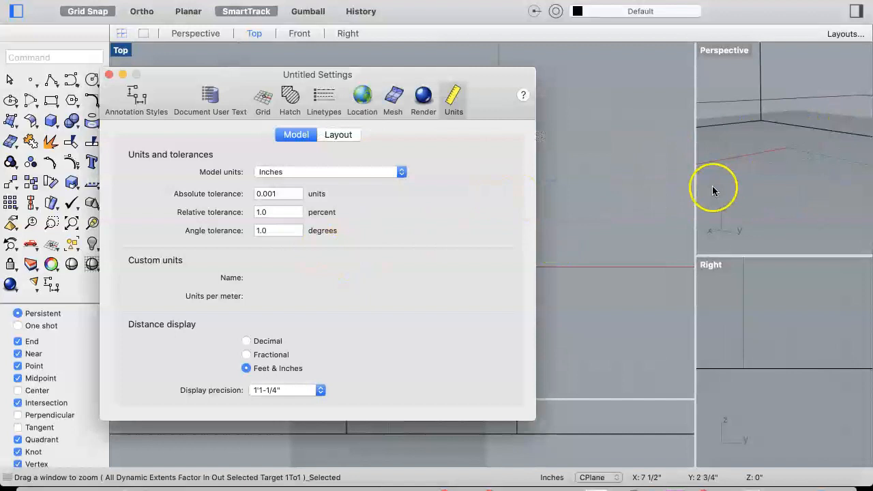
left_click(340, 135)
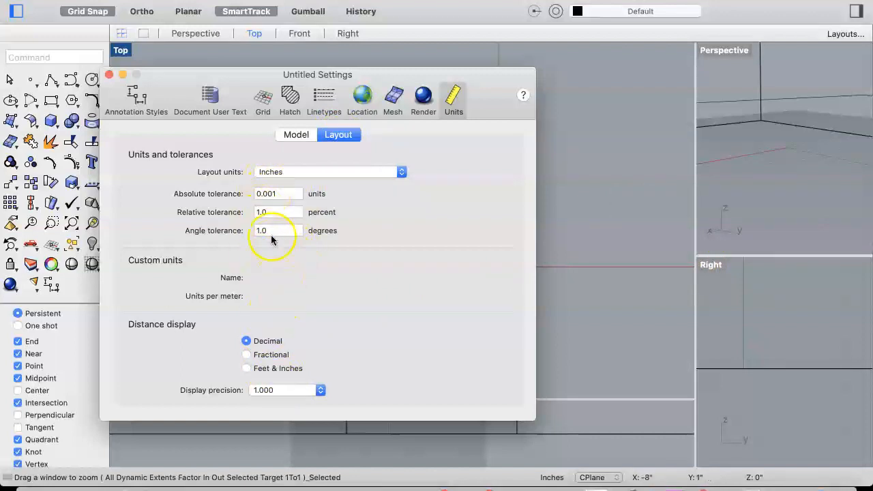
left_click(295, 135)
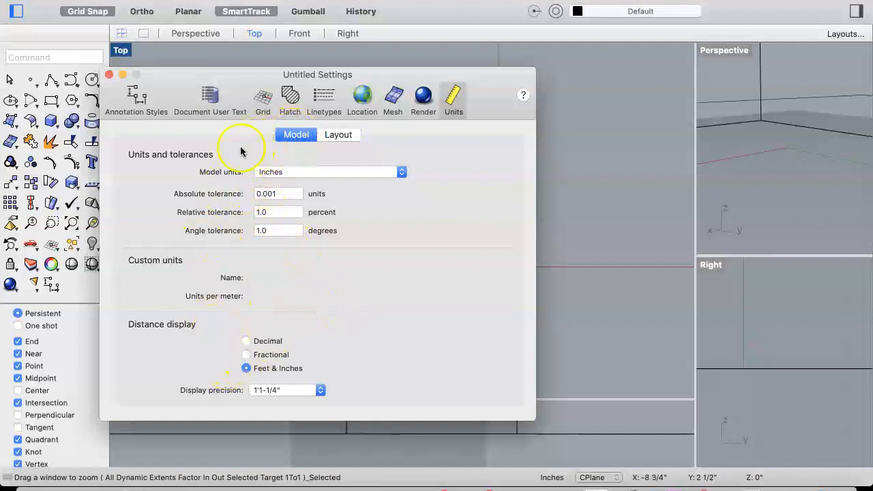
In the document's grid settings, set major lines every 4 minor grid lines and minor grid lines every 0.25 inches.
left_click(263, 108)
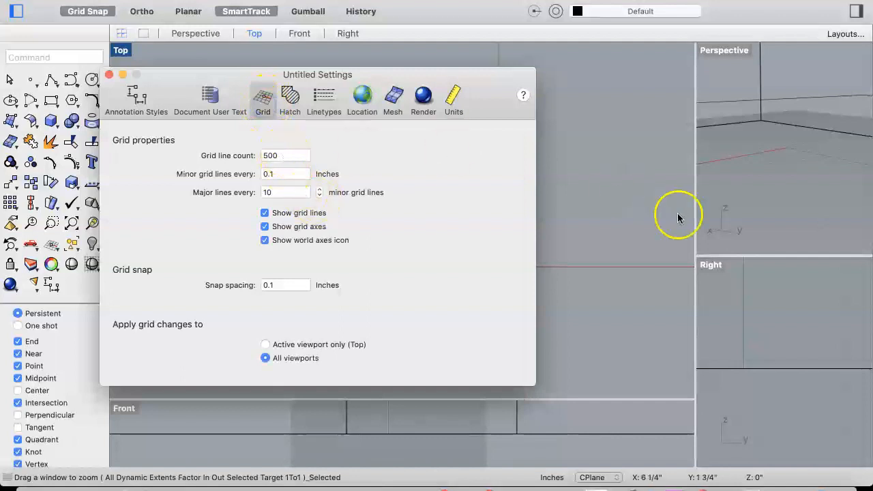
left_click_drag(486, 75, 385, 56)
scroll(557, 213, "down", 8)
scroll(553, 265, "down", 3)
scroll(553, 264, "down", 4)
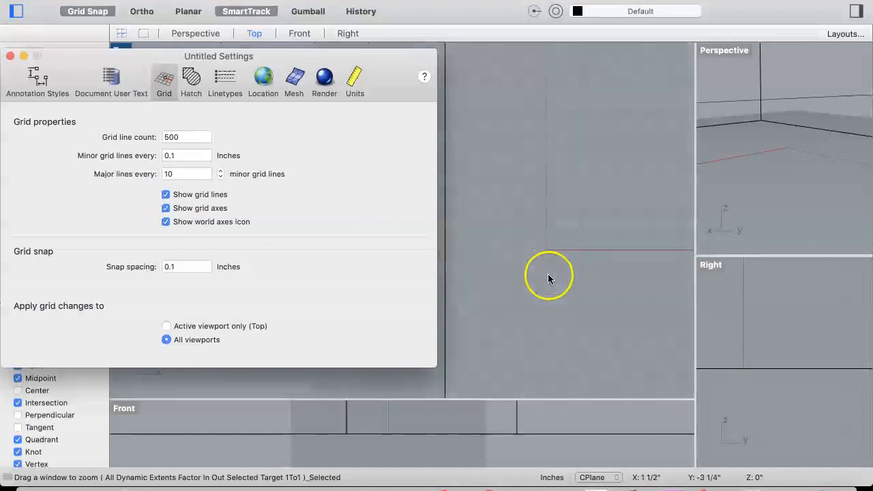
scroll(530, 358, "down", 3)
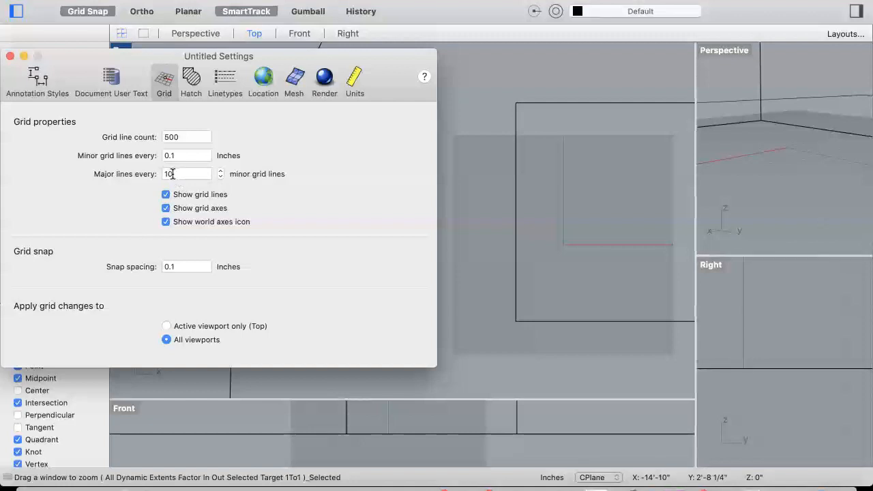
left_click_drag(172, 174, 146, 173)
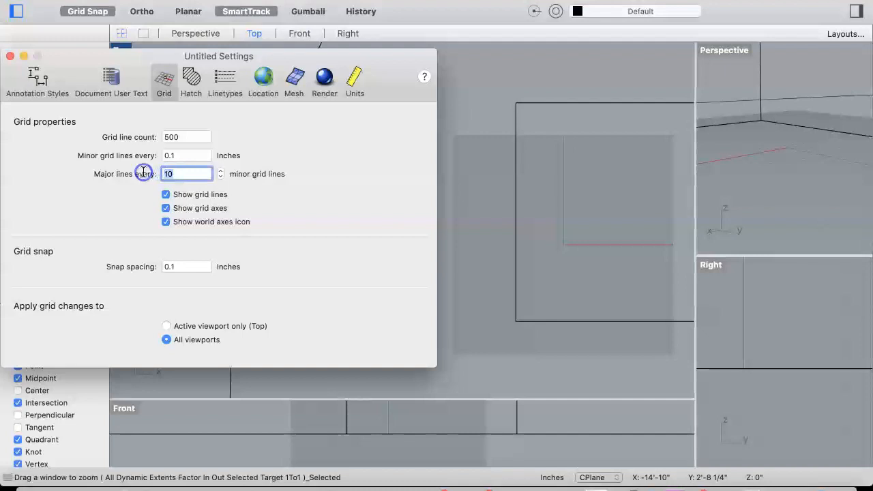
type("4")
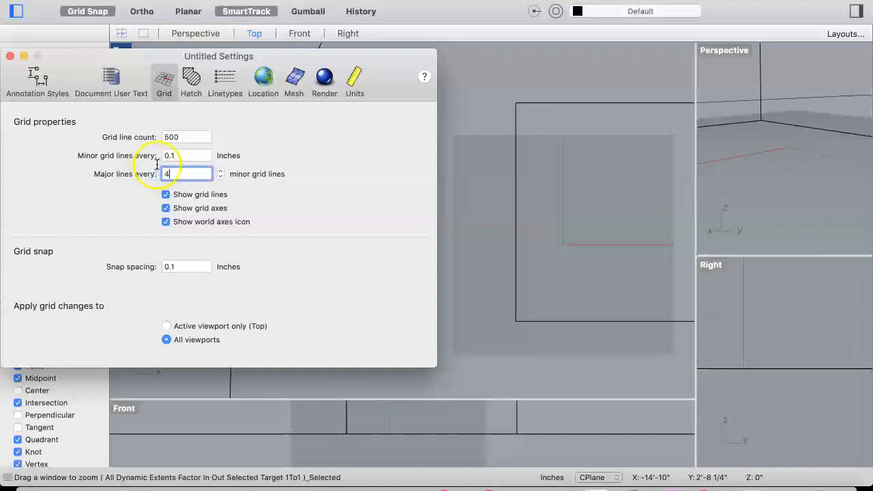
left_click(175, 155)
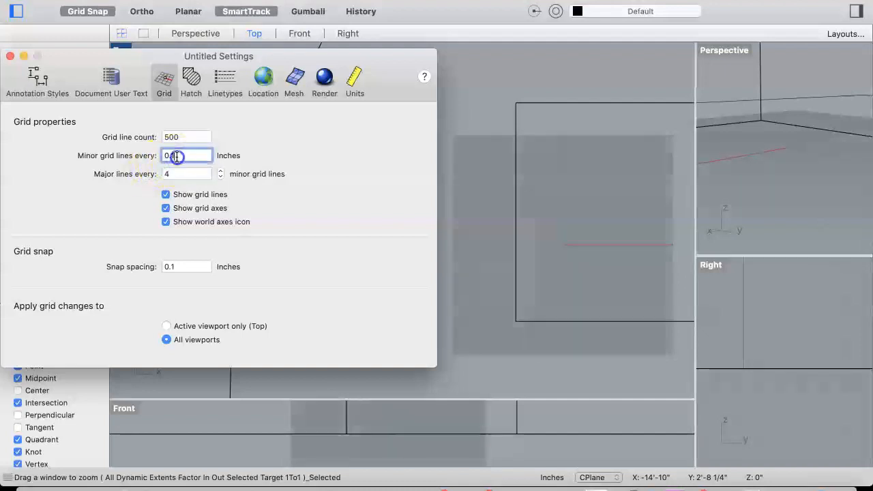
key("BackSpace")
type("25")
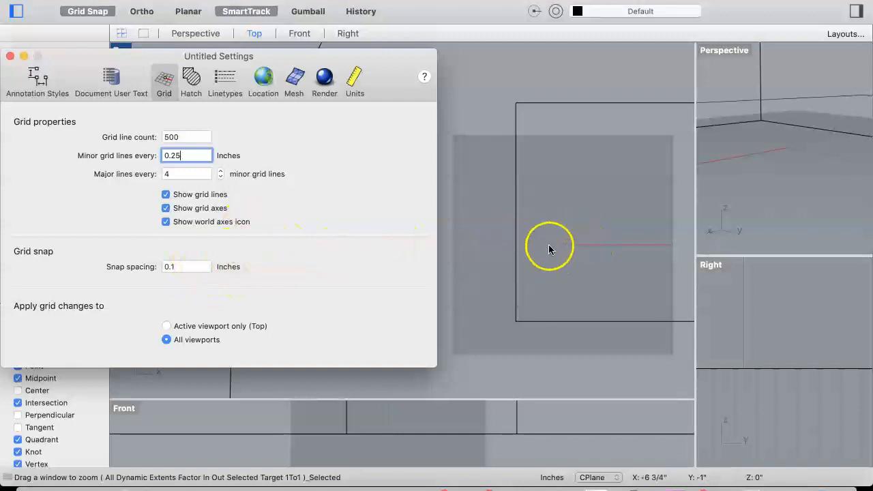
Try a grid snap spacing of 1 inch while checking the grid near the origin in the Top viewport.
left_click(183, 267)
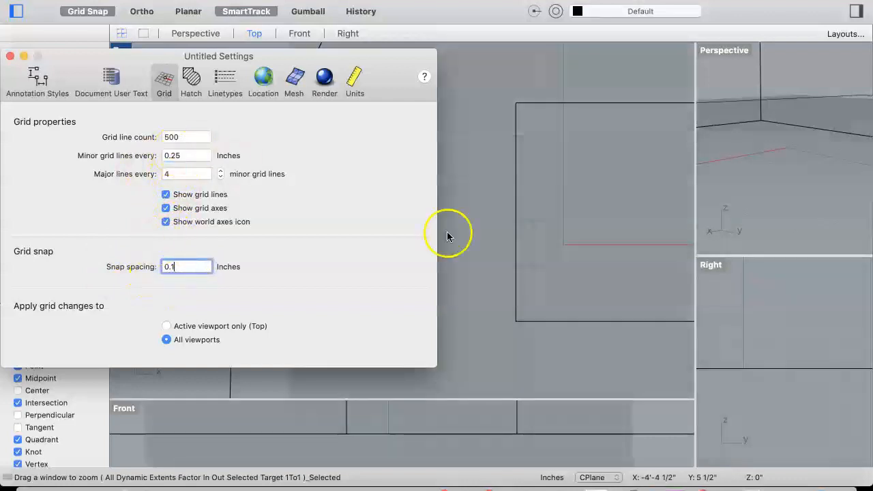
scroll(570, 247, "up", 5)
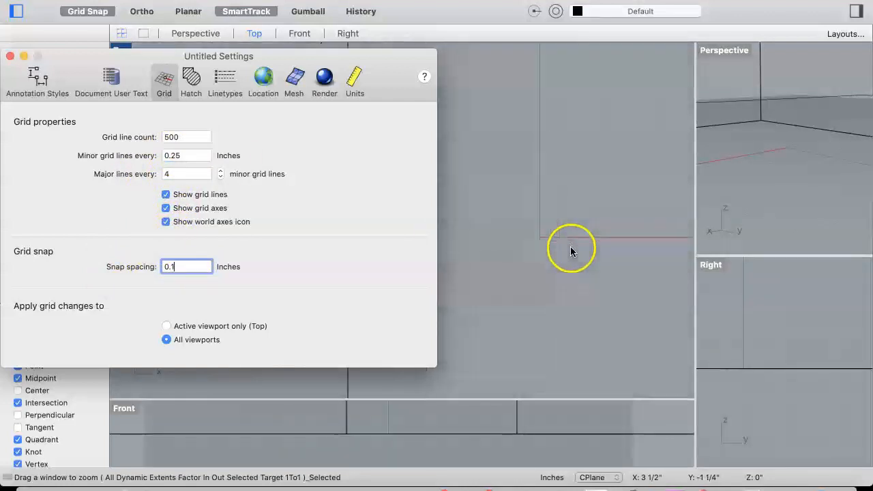
scroll(519, 219, "up", 5)
scroll(520, 219, "up", 3)
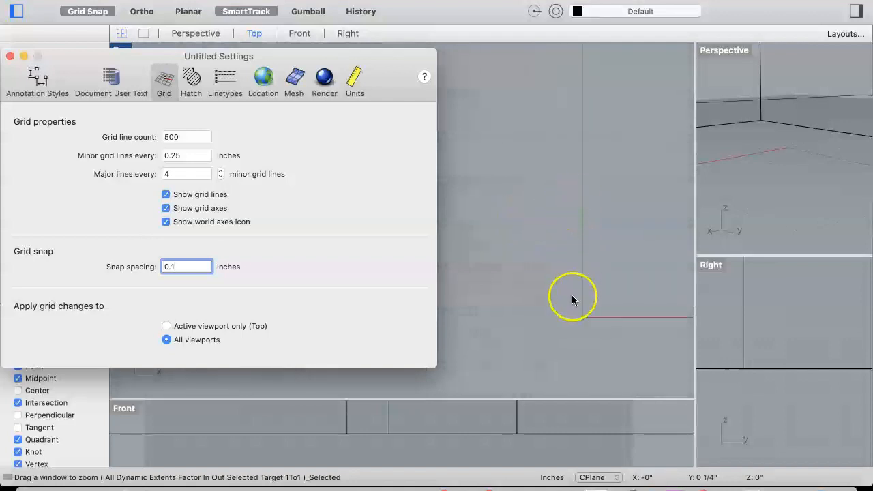
left_click(572, 294)
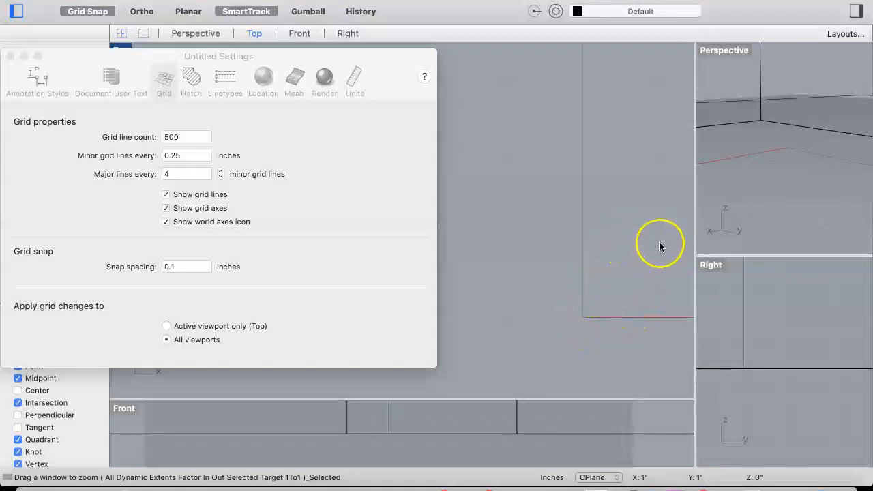
left_click(189, 267)
type("1")
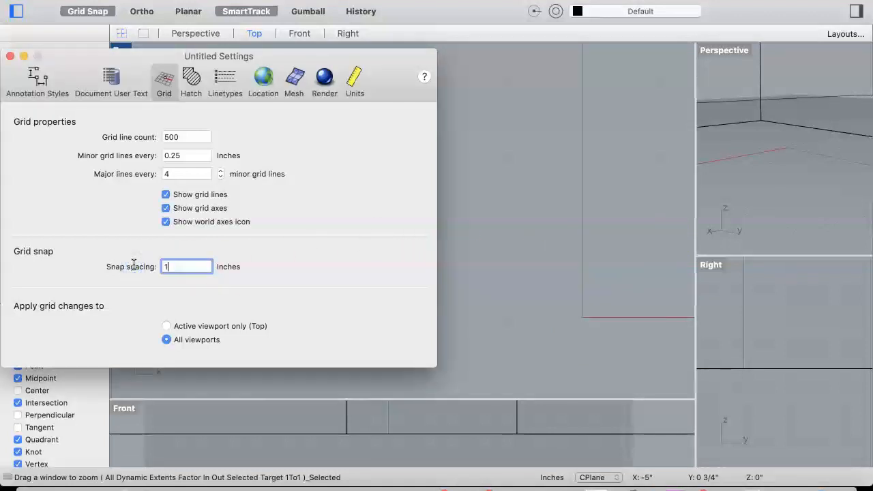
left_click(270, 270)
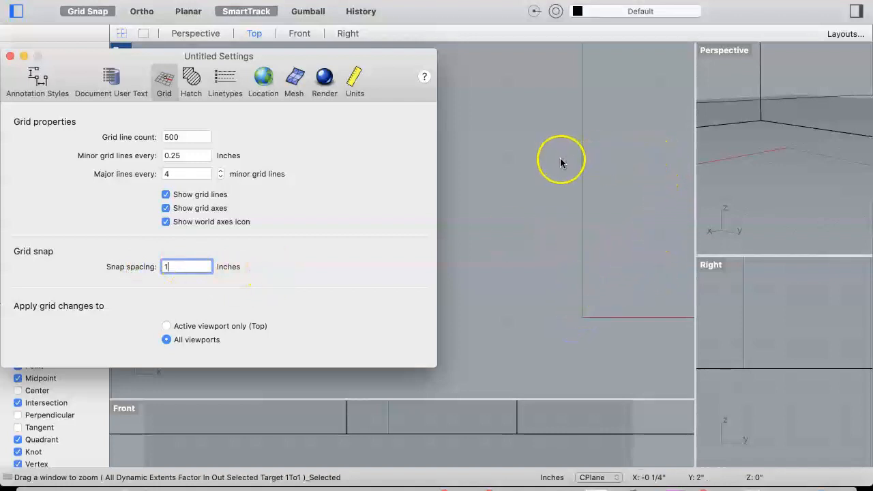
Set the grid snap spacing to .25 inches and close the document settings.
key("BackSpace")
type(".25")
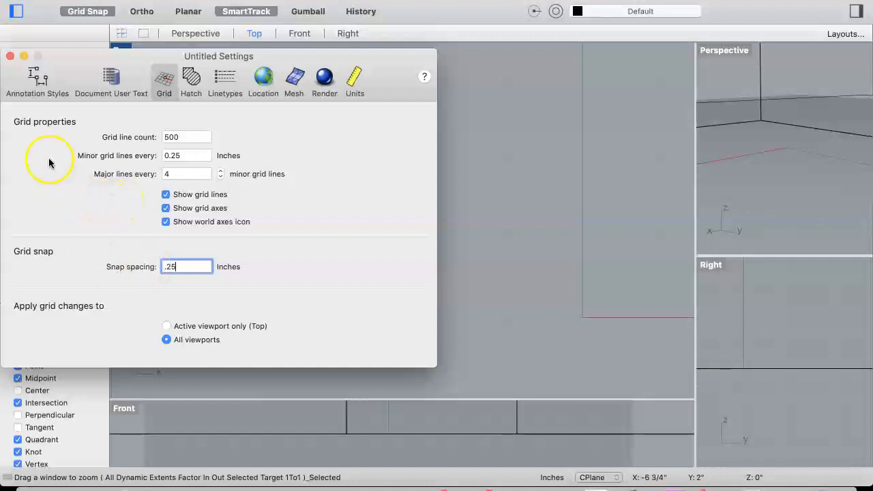
left_click(9, 57)
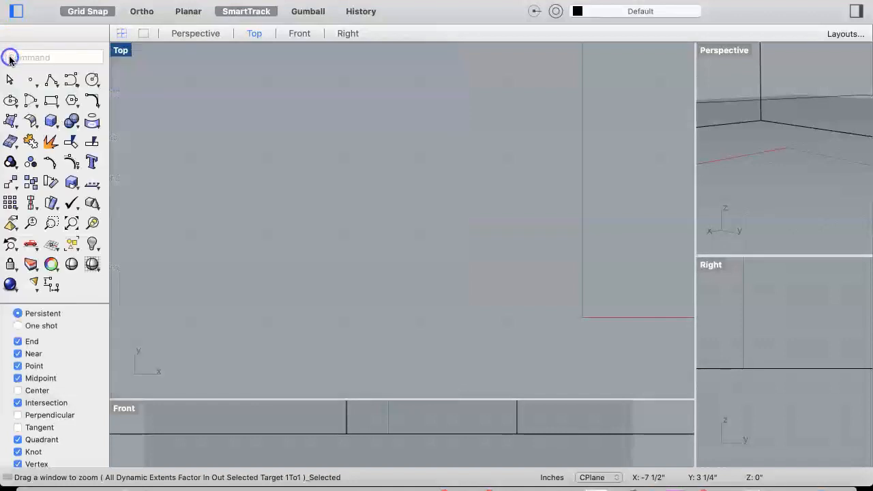
Select the box and the surrounding polyline together in the Top viewport and delete them.
scroll(551, 222, "down", 20)
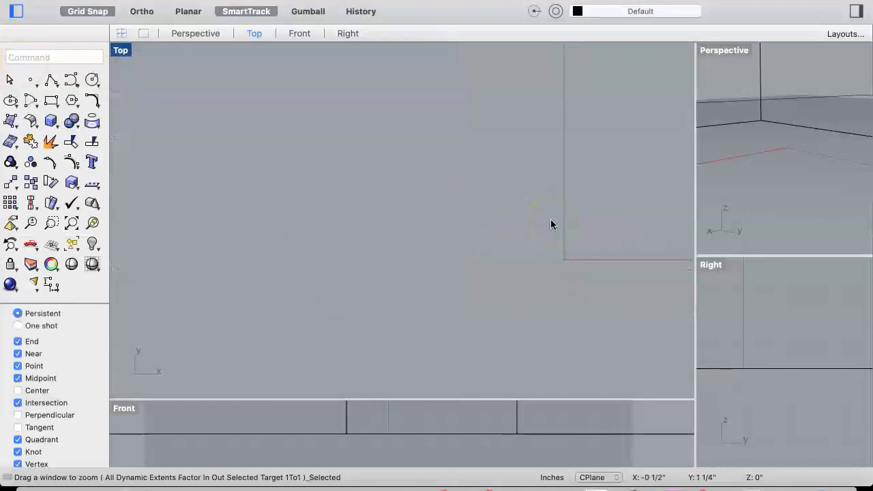
scroll(549, 221, "down", 15)
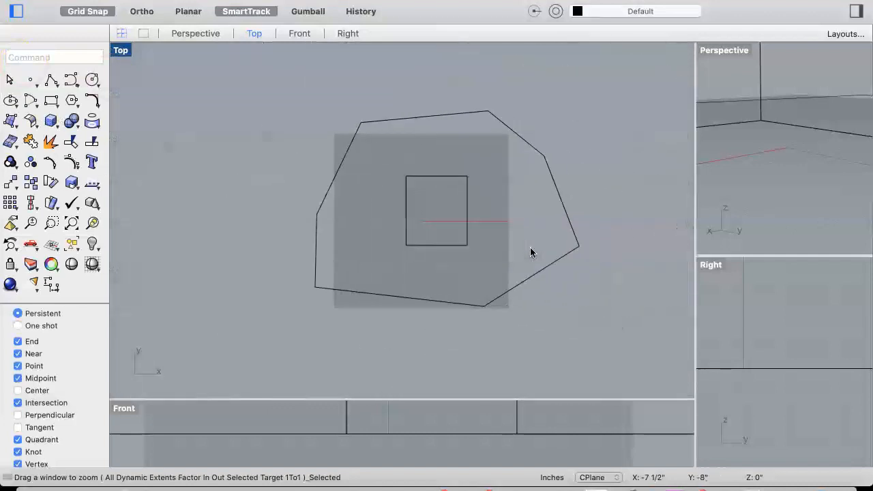
left_click_drag(573, 90, 304, 271)
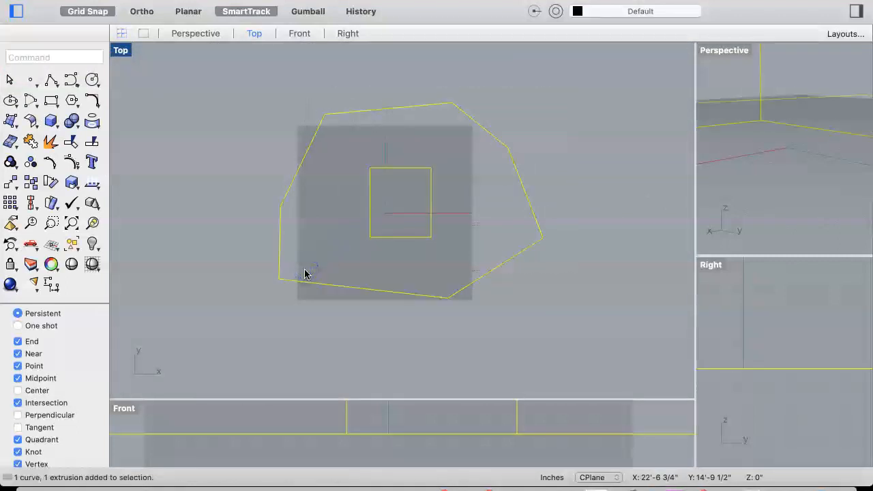
key("Delete")
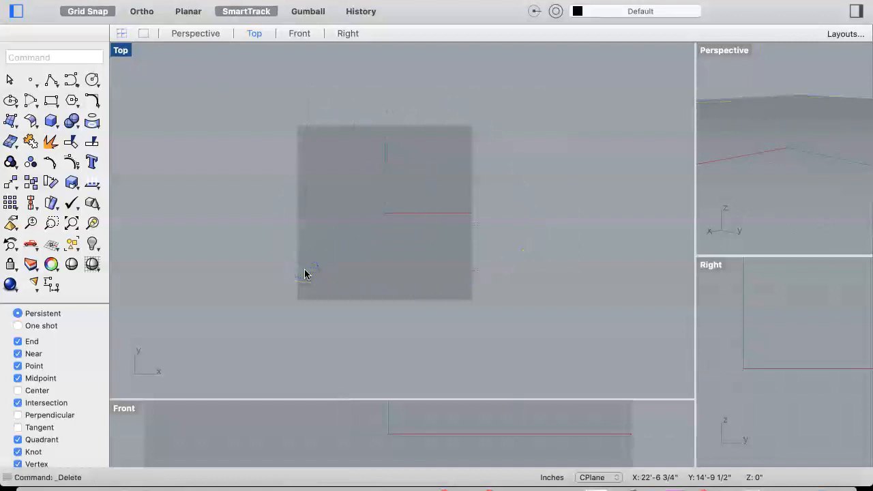
Zoom in on the empty grid around the origin in the Top viewport to examine the grid line spacing.
scroll(411, 221, "up", 4)
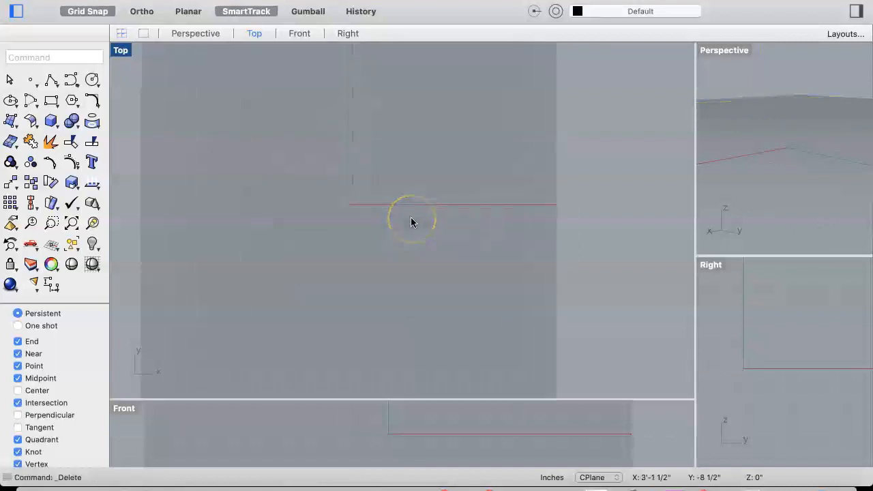
scroll(411, 217, "up", 3)
scroll(404, 199, "down", 1)
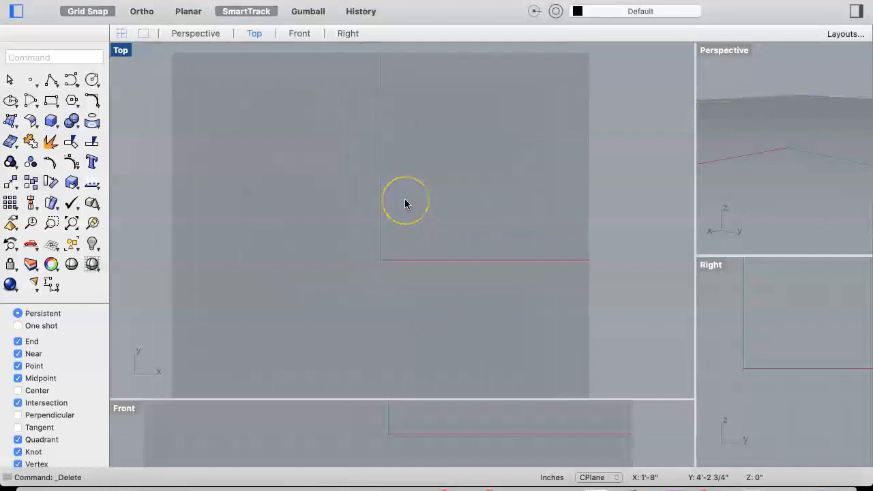
left_click(388, 283)
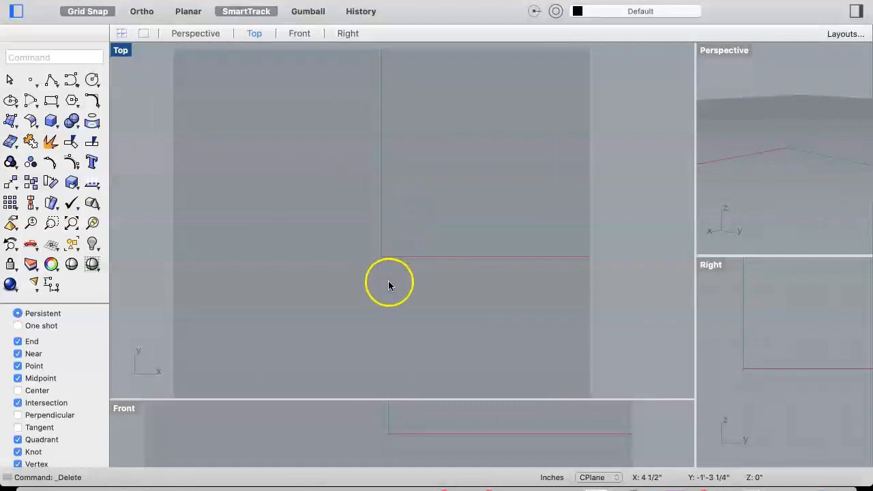
scroll(388, 282, "up", 3)
scroll(392, 278, "up", 3)
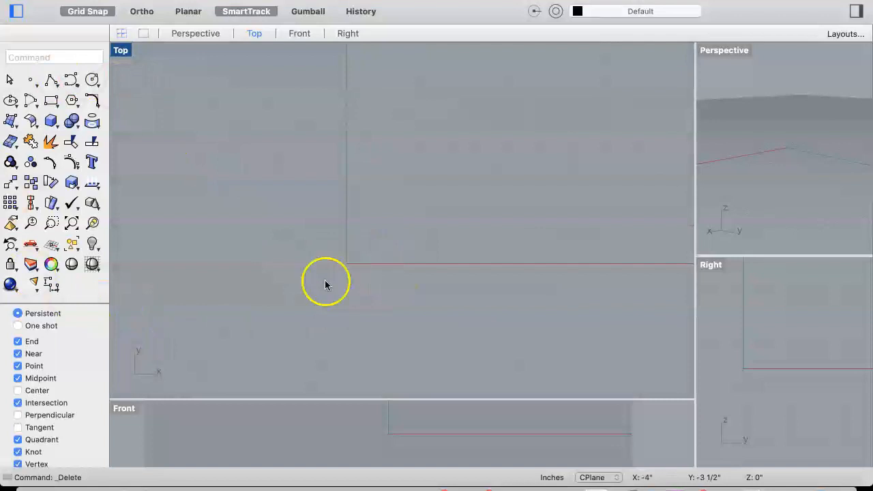
scroll(338, 297, "down", 2)
scroll(347, 285, "up", 5)
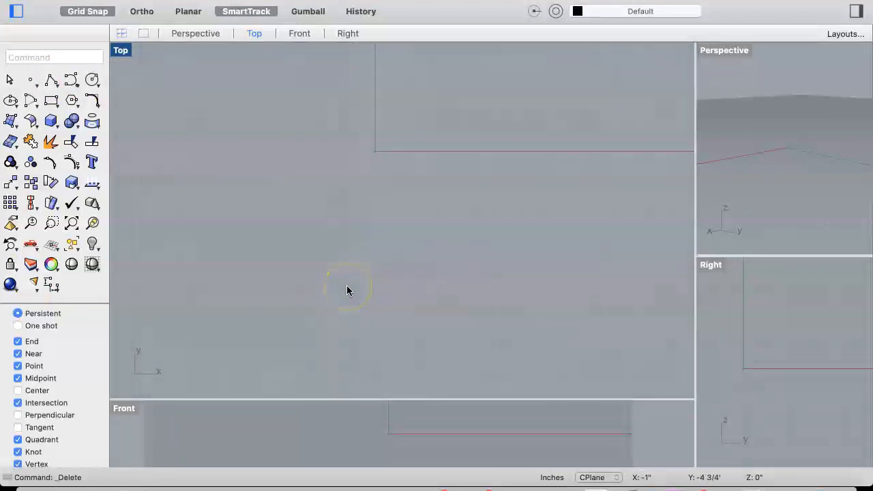
scroll(347, 285, "down", 3)
left_click(382, 266)
mouse_move(384, 264)
right_mouse_down()
mouse_move(379, 236)
mouse_move(371, 261)
mouse_move(383, 277)
right_mouse_up()
left_click(288, 268)
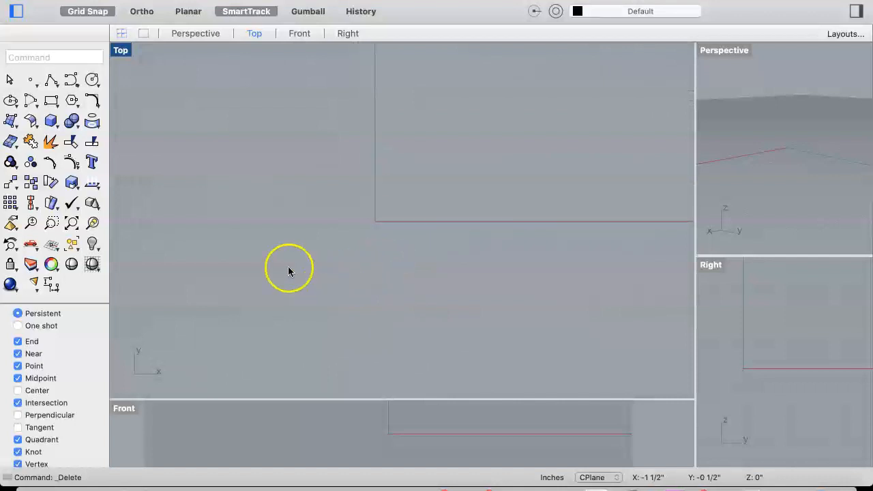
Start a polyline at X -2", Y 0" in the Top viewport and draw a trapezoidal peak 1 inch high and 1 inch wide at its base.
left_click(50, 80)
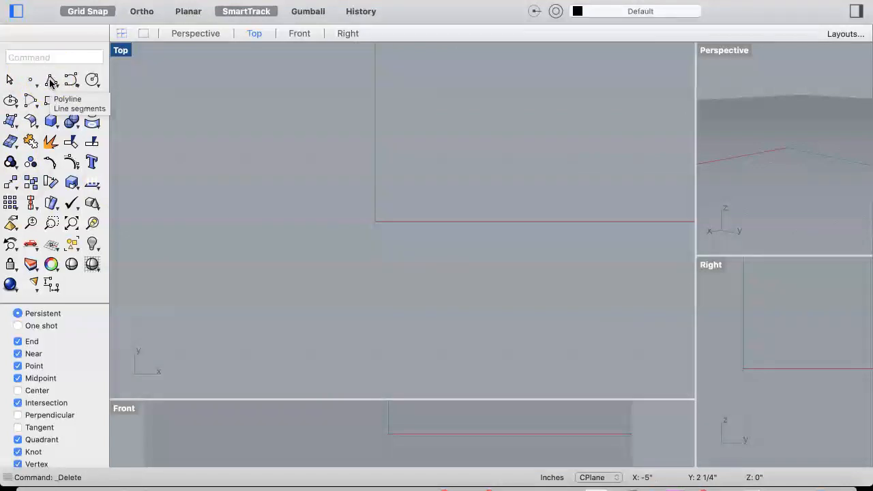
left_click(50, 81)
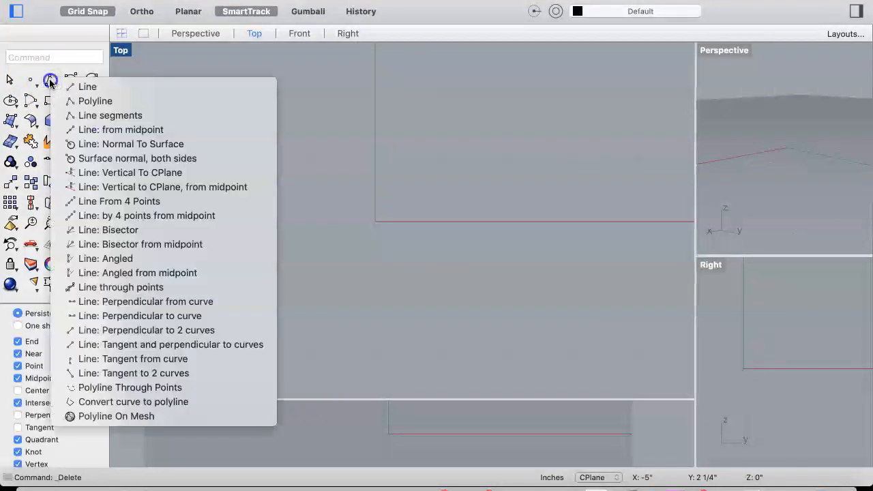
left_click(76, 103)
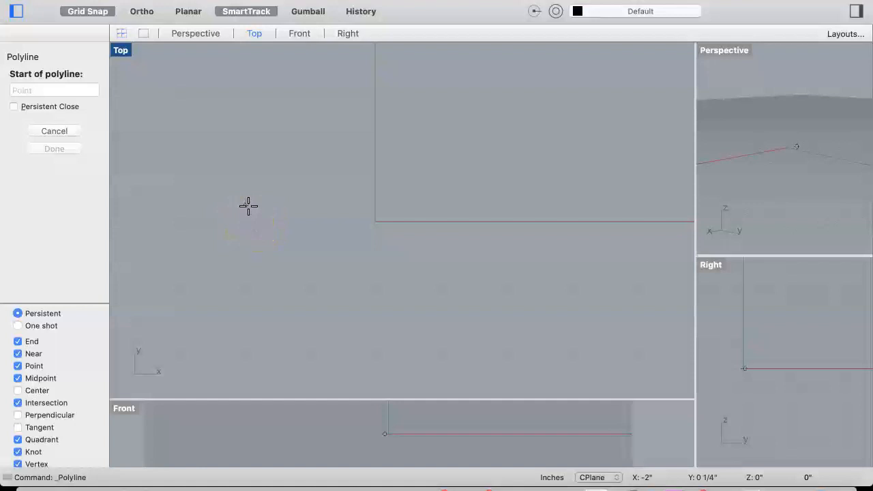
left_click(246, 217)
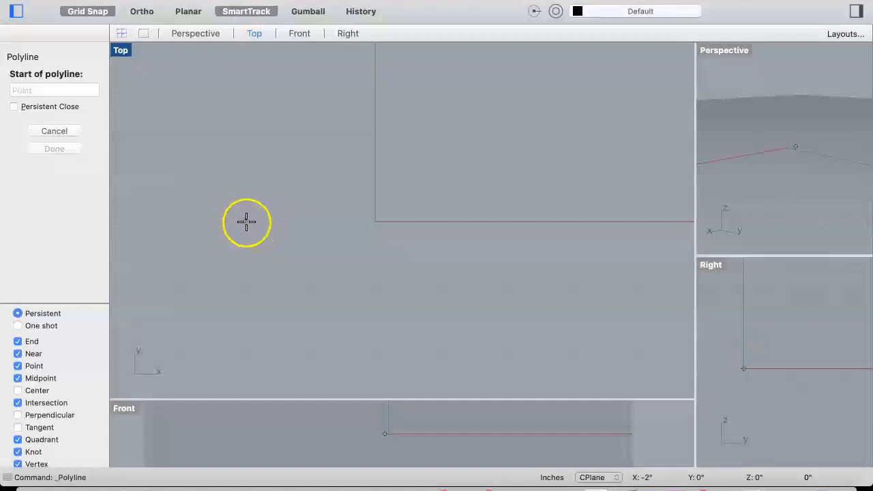
left_click(244, 219)
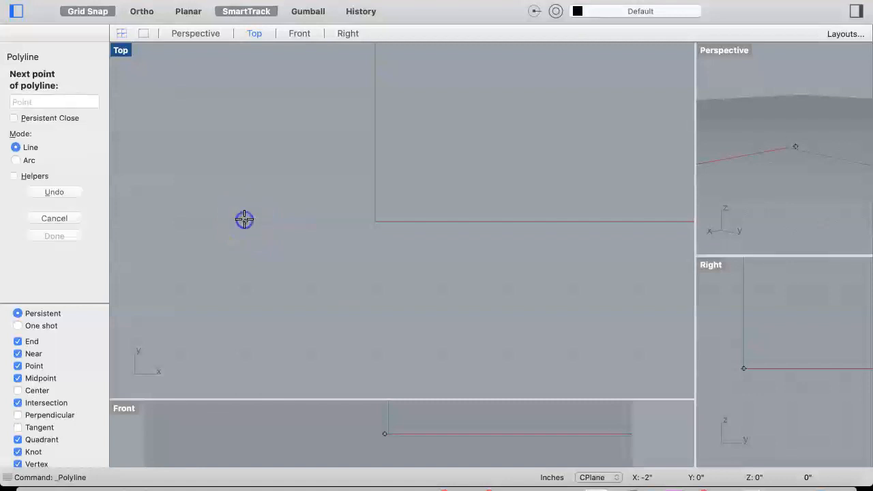
left_click(264, 155)
left_click(292, 155)
left_click(307, 221)
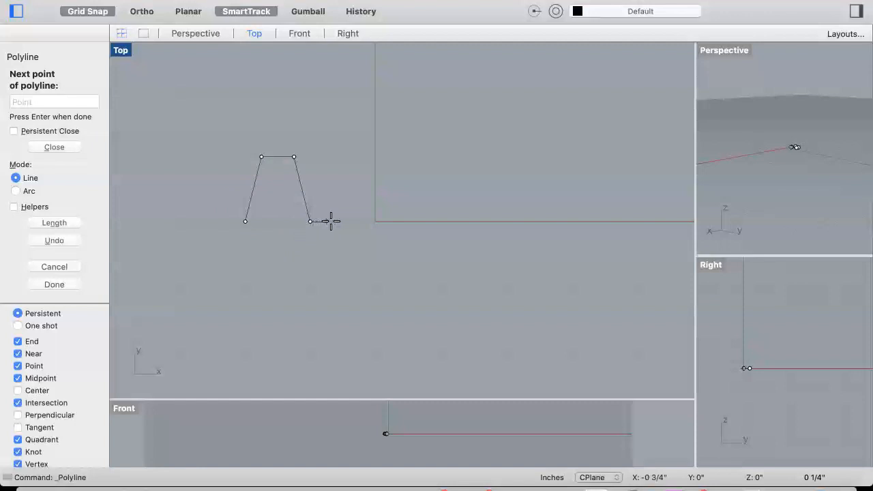
Continue the polyline along the X axis with two more matching 1-inch-high peaks joined by 1/2-inch flats, ending at X 2", Y 0".
left_click(341, 220)
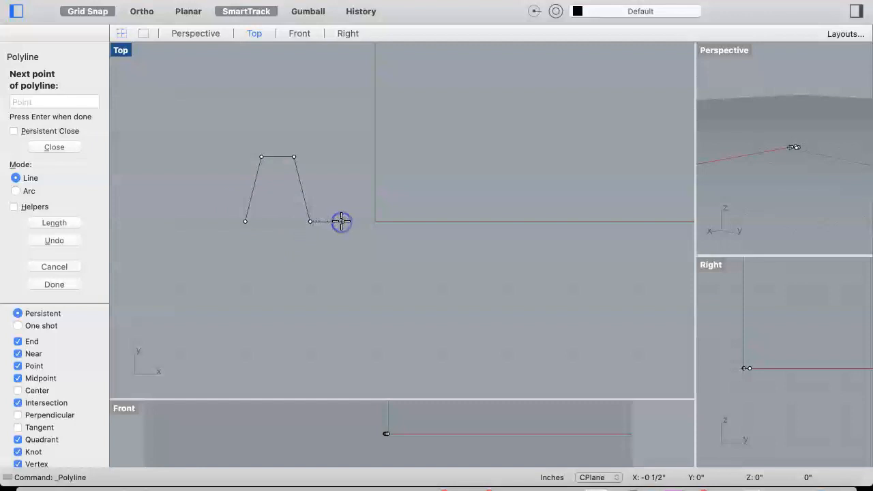
left_click(360, 156)
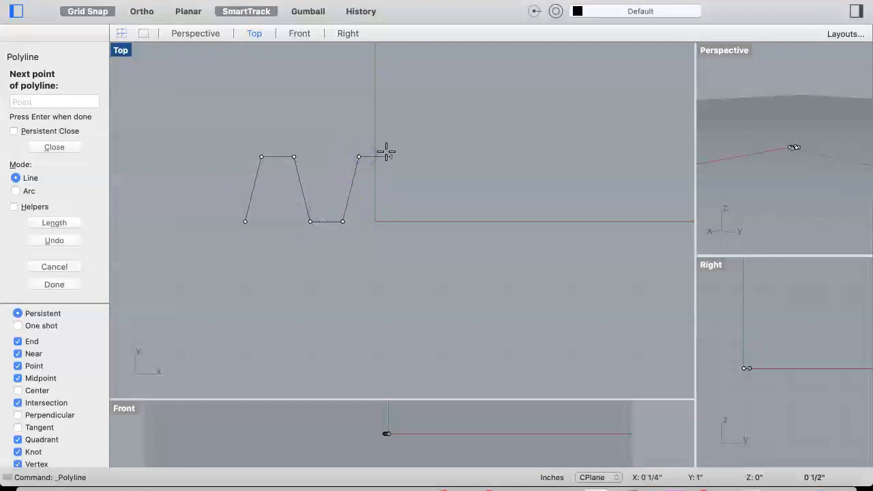
left_click(390, 156)
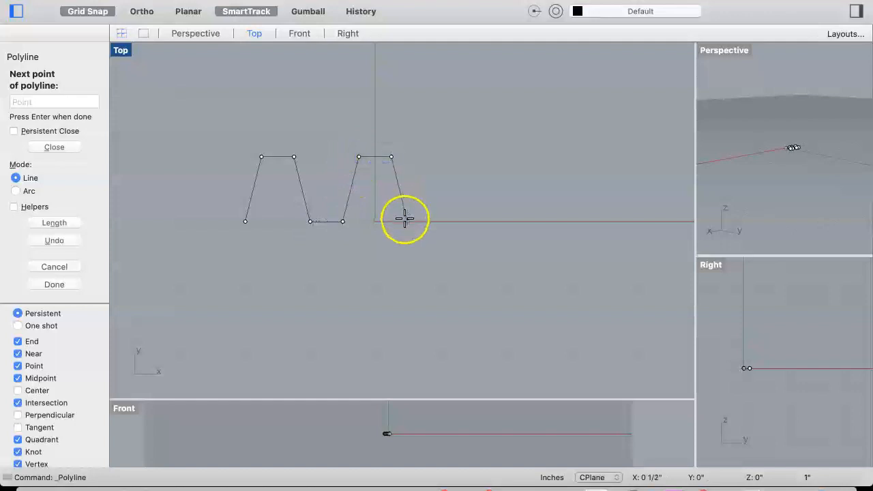
left_click(406, 219)
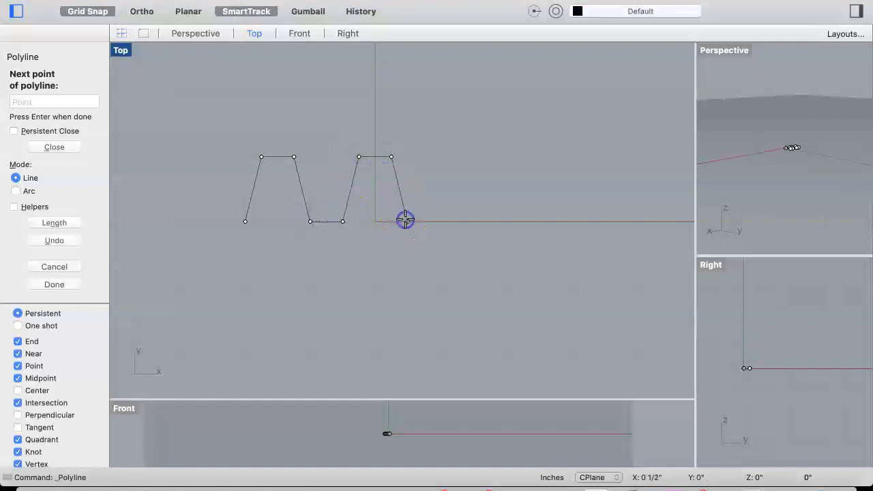
left_click(440, 221)
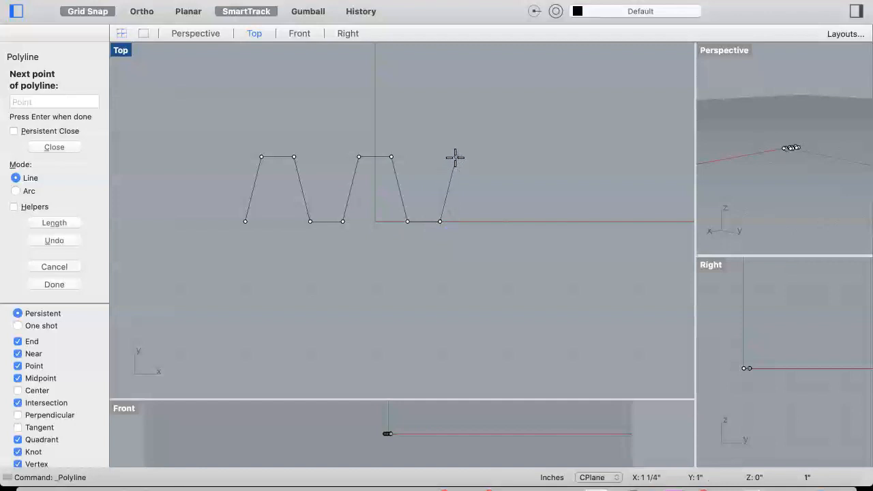
left_click(457, 156)
left_click(488, 157)
left_click(504, 220)
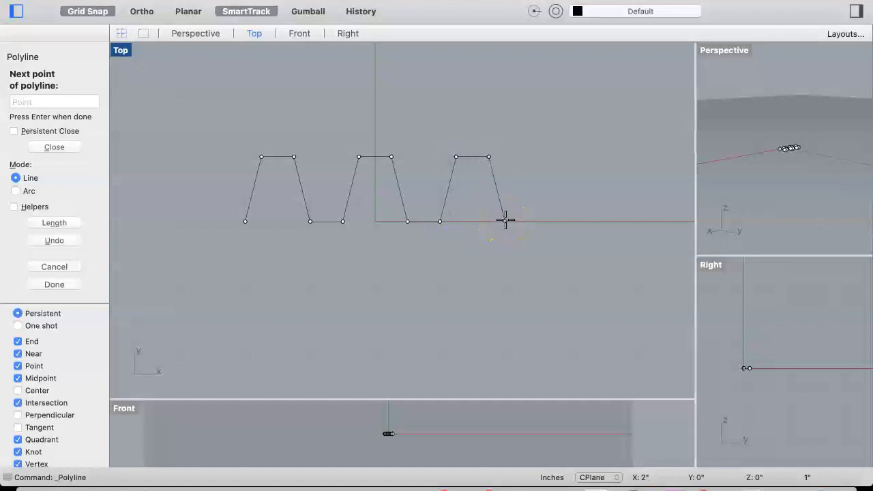
left_click(505, 219)
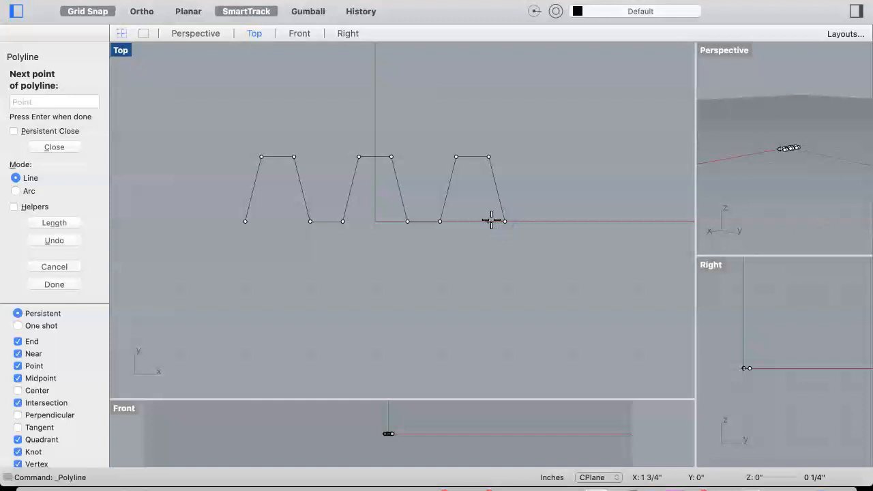
Draw the lower side back with three peaks down to Y -1" and flats at Y -0 1/4", closing the polyline at its start point.
left_click(490, 285)
left_click(455, 287)
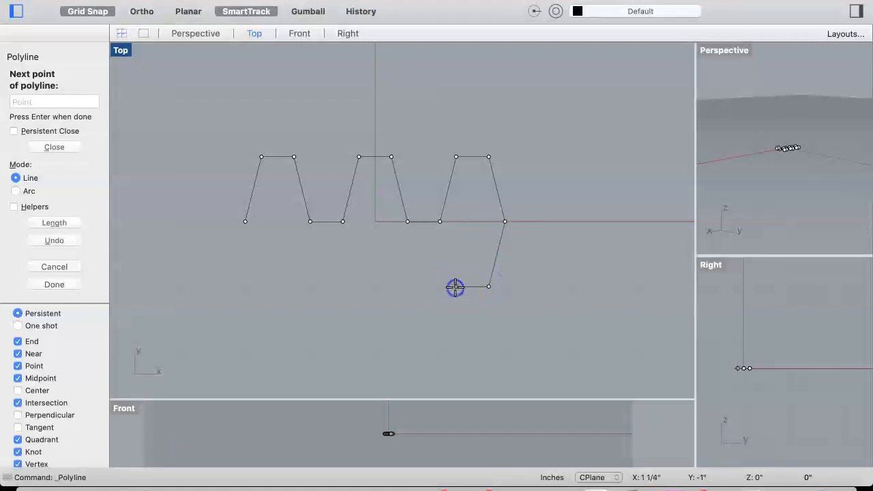
left_click(442, 234)
left_click(408, 237)
left_click(391, 283)
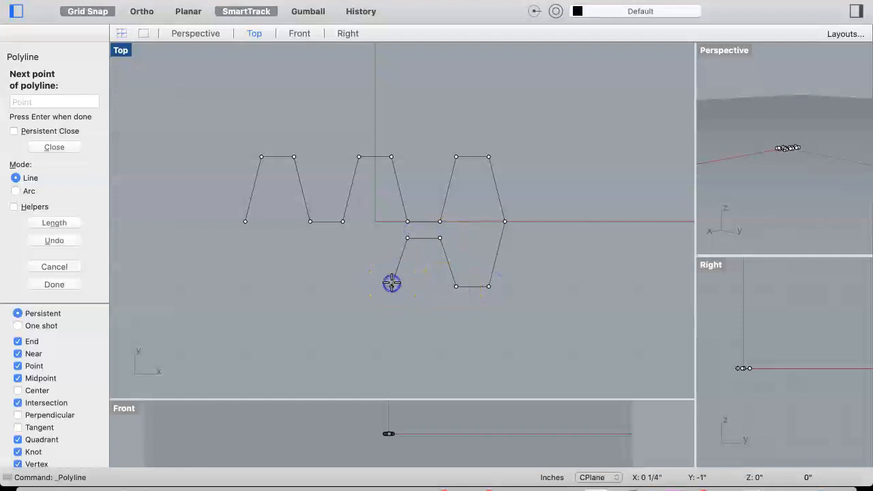
left_click(359, 283)
left_click(344, 238)
left_click(310, 235)
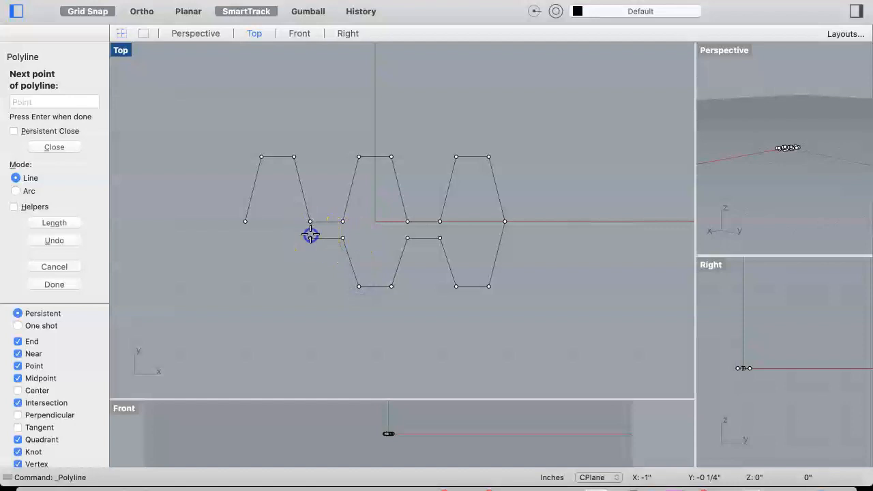
left_click(293, 287)
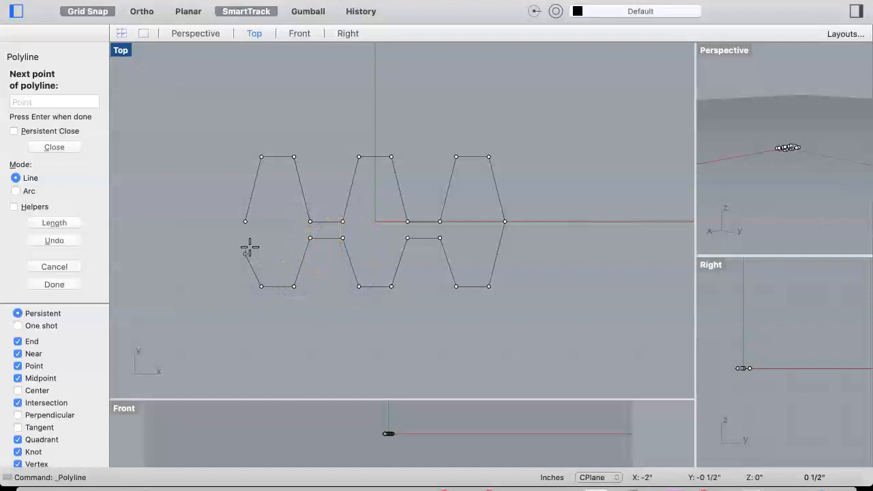
left_click(245, 221)
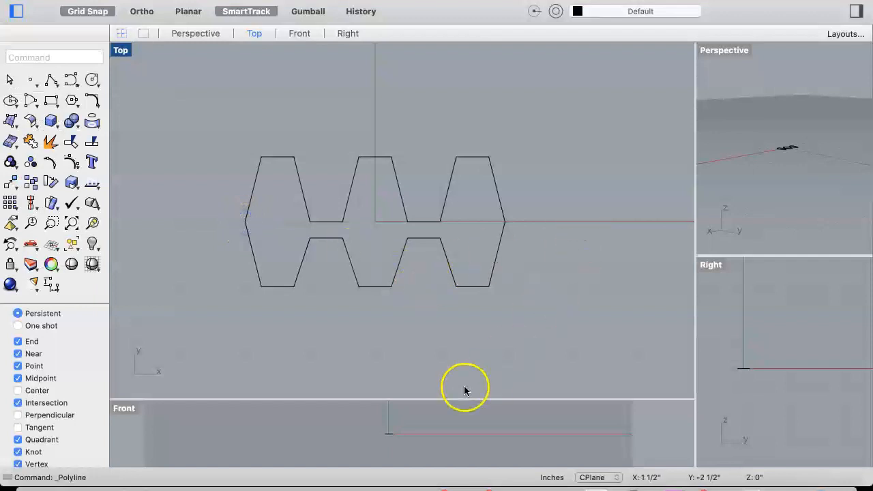
Enlarge the Front viewport and examine the closed polyline edge-on against the construction plane.
left_click_drag(407, 398, 424, 307)
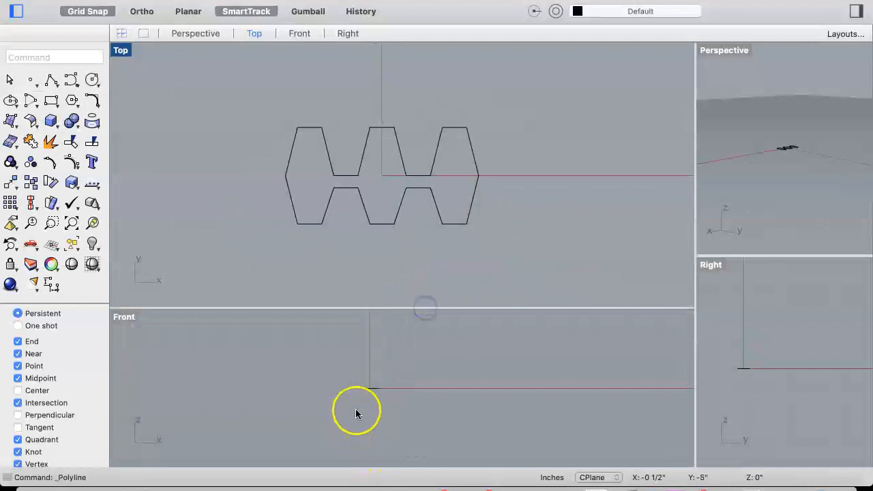
scroll(371, 395, "up", 8)
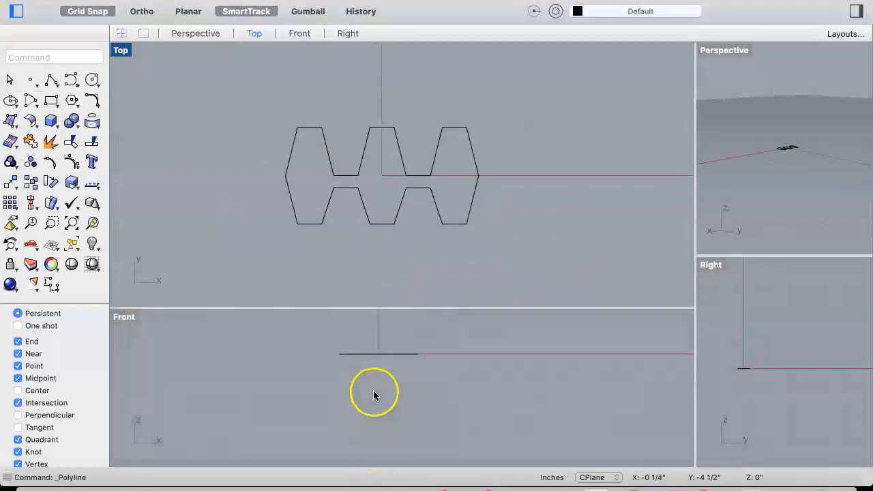
scroll(373, 390, "up", 5)
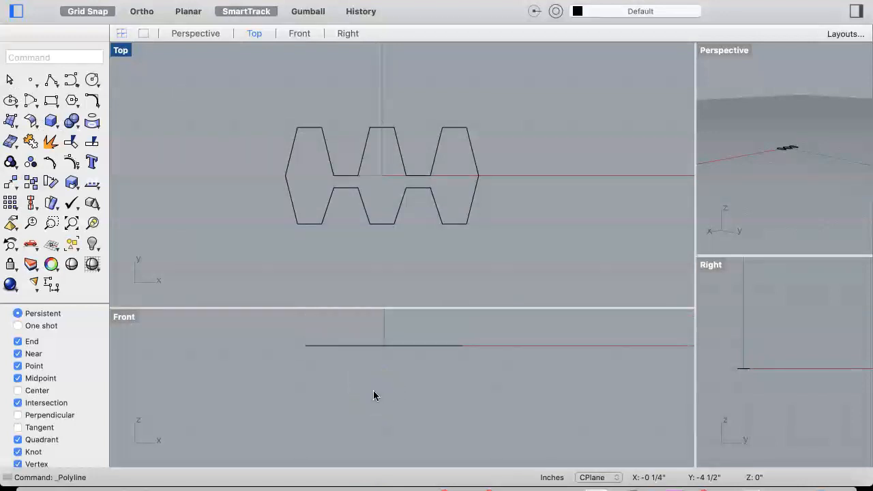
scroll(373, 390, "up", 2)
scroll(373, 389, "up", 3)
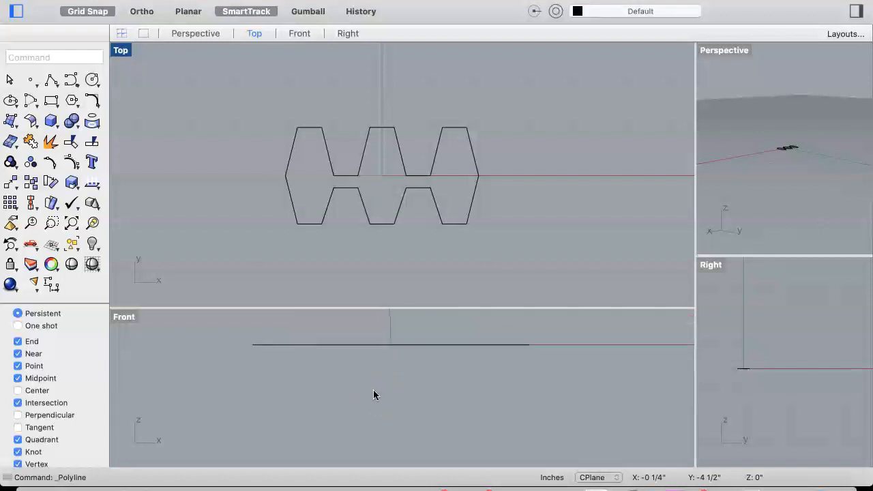
Turn on Planar and draw a closed polyline with a V-shaped notch in the Perspective viewport, in front of the first shape.
left_click(184, 12)
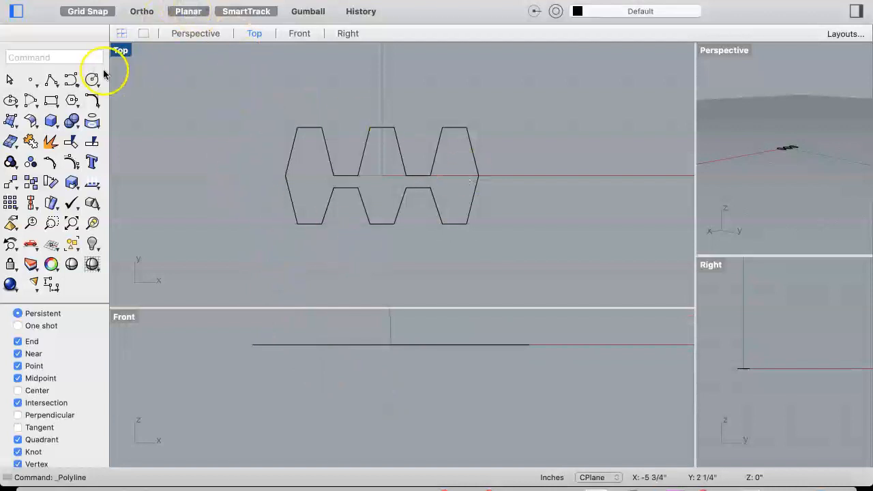
left_click(51, 80)
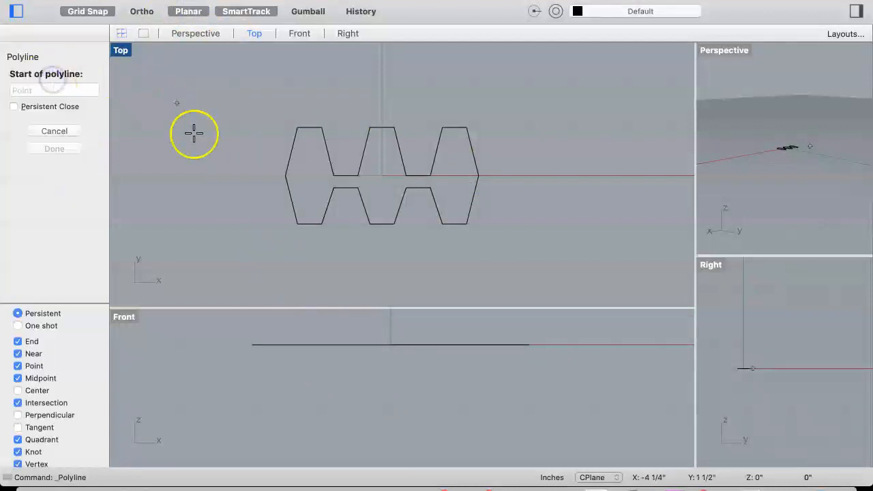
left_click(784, 174)
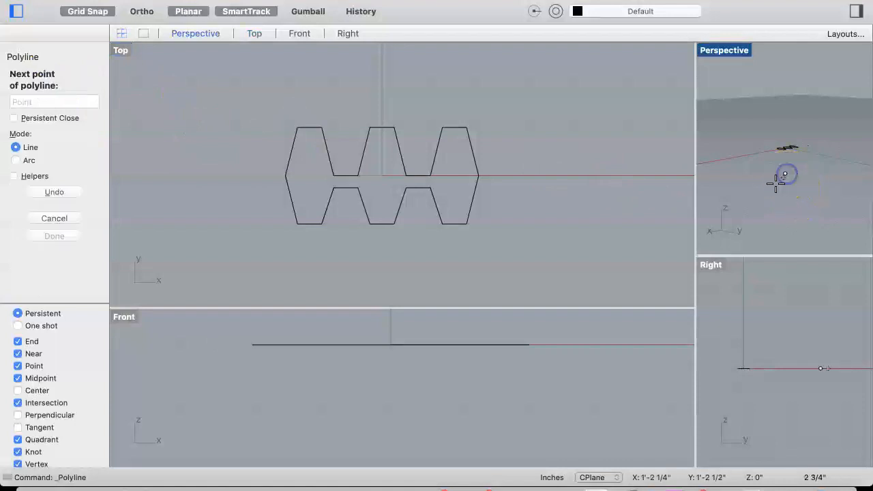
left_click(788, 210)
left_click(825, 189)
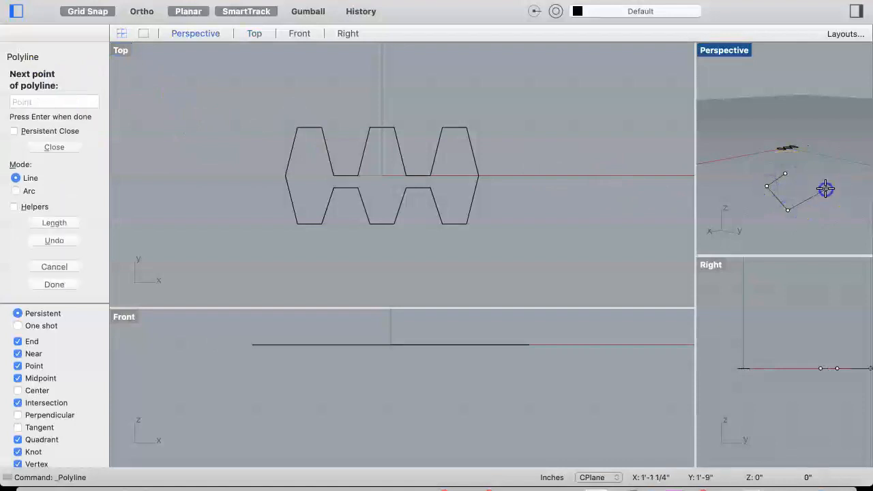
left_click(810, 172)
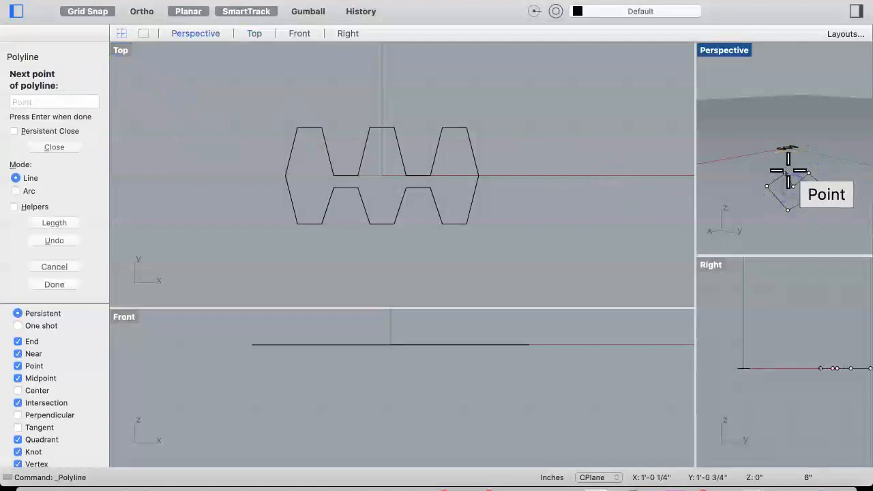
left_click(785, 174)
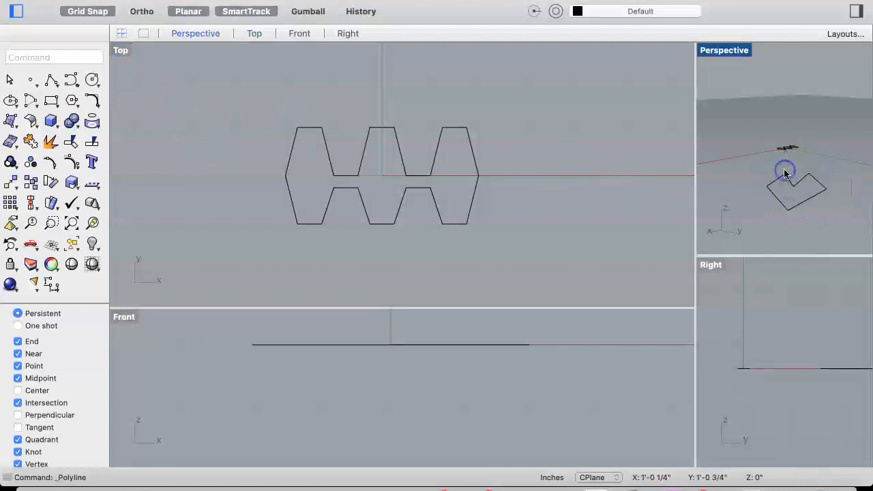
Select the notched polyline, widen the Perspective and Right viewports, and examine whether it lies flat on the construction plane.
scroll(443, 374, "down", 3)
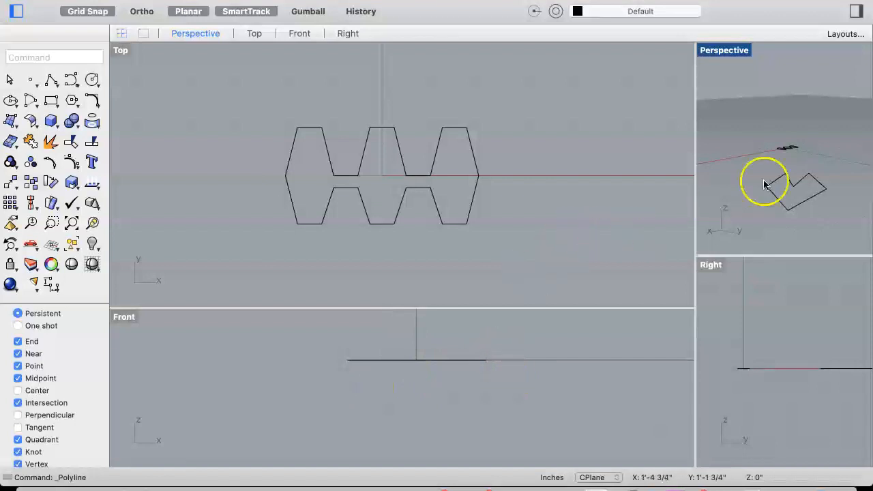
left_click(807, 210)
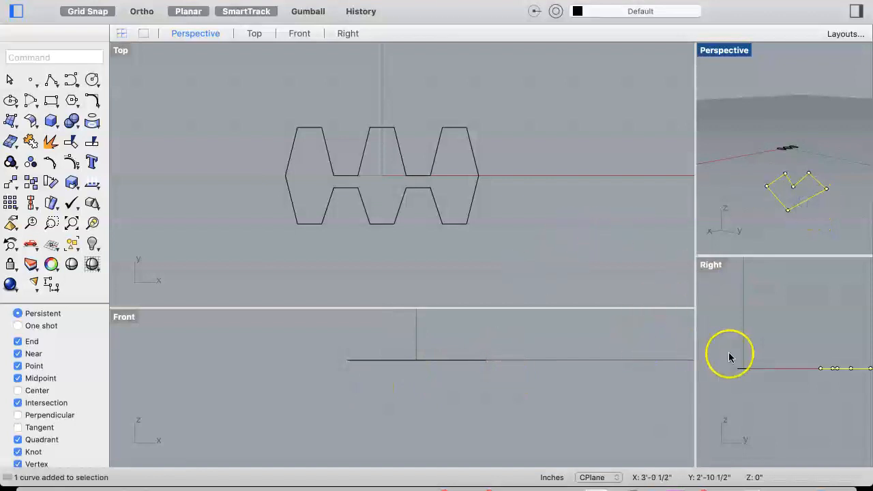
left_click_drag(696, 345, 605, 336)
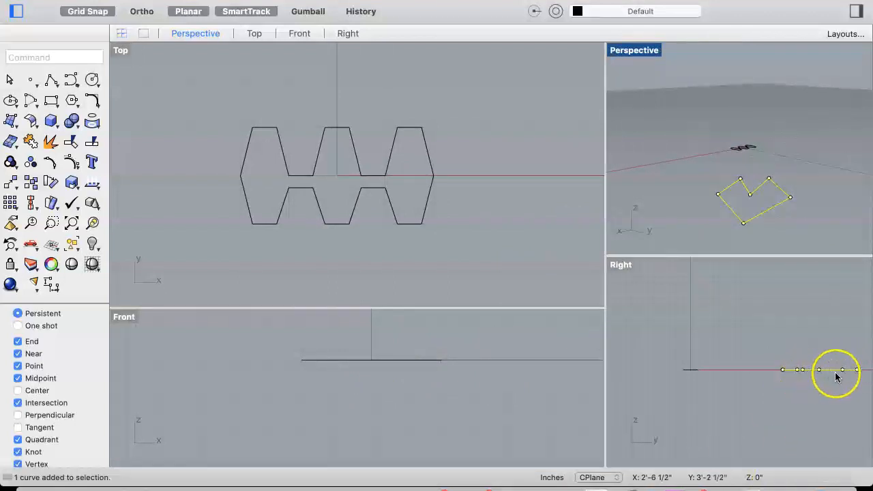
scroll(791, 182, "down", 5)
scroll(791, 182, "up", 5)
scroll(791, 181, "down", 5)
scroll(791, 181, "up", 4)
scroll(791, 181, "down", 3)
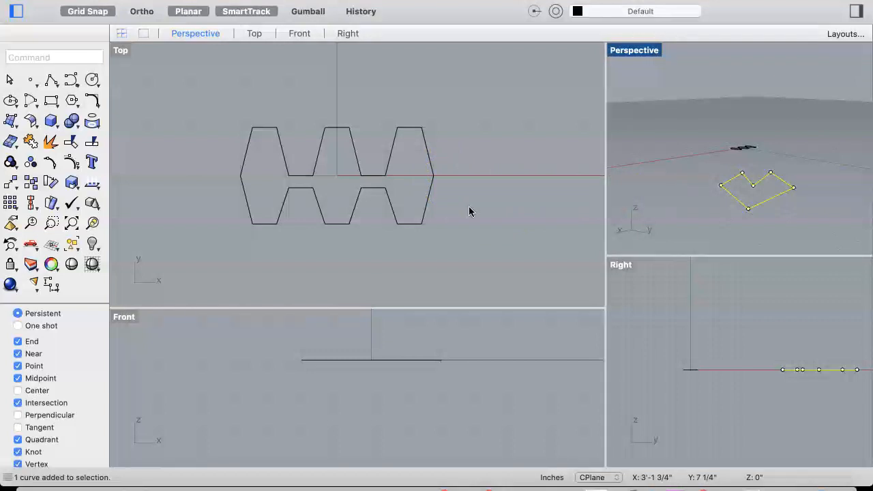
scroll(467, 211, "down", 3)
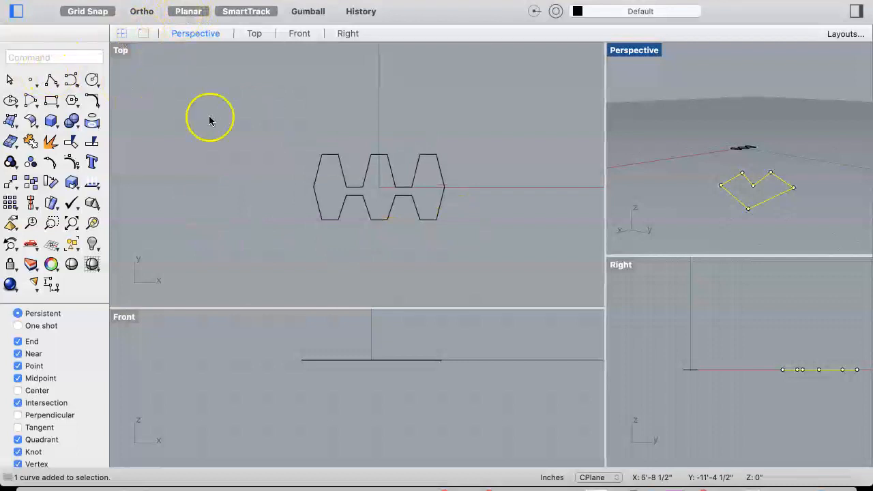
Turn off Planar and draw a closed polyline with three corners picked in the Top viewport and three raised corners in the Front viewport.
left_click(191, 11)
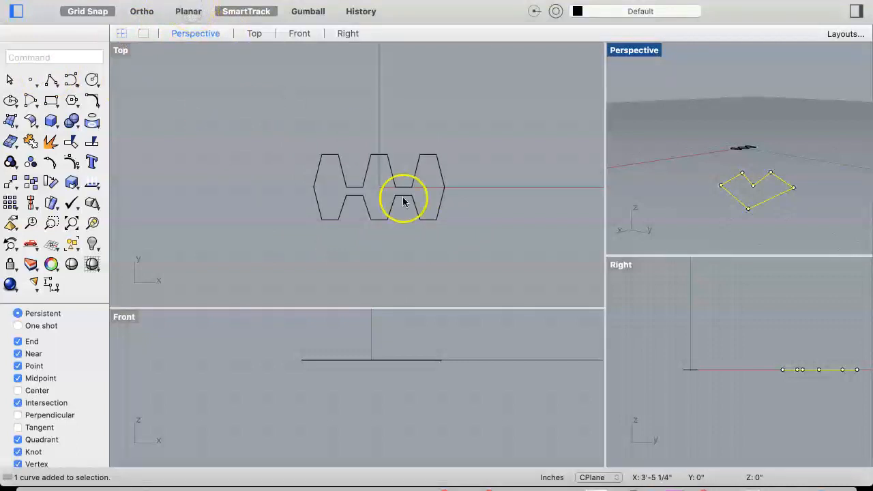
left_click(51, 79)
left_click(192, 71)
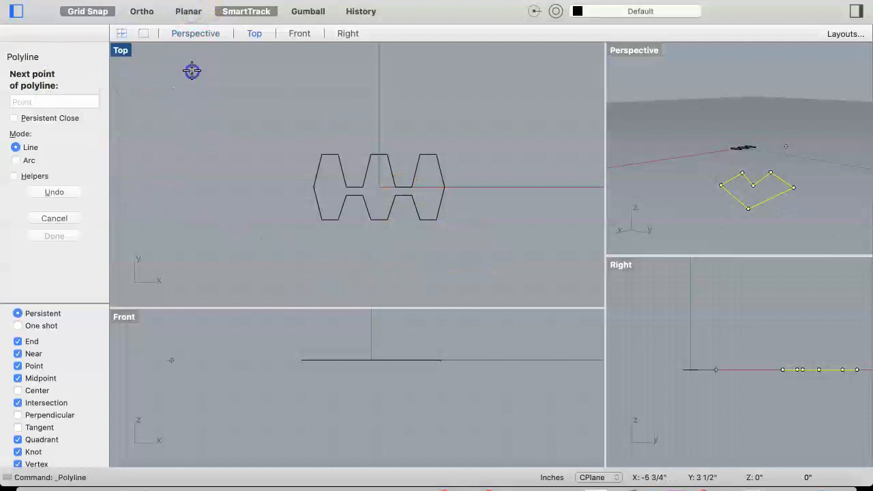
left_click(305, 64)
left_click(277, 135)
left_click(232, 334)
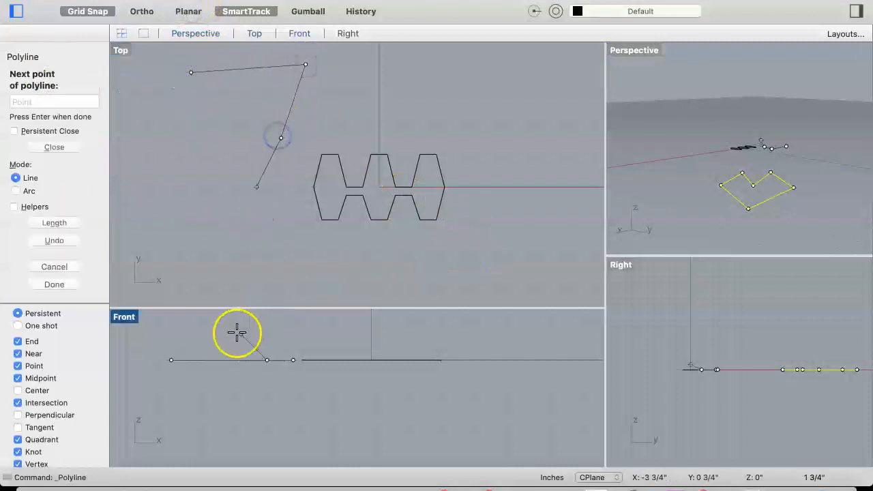
left_click(189, 334)
left_click(150, 353)
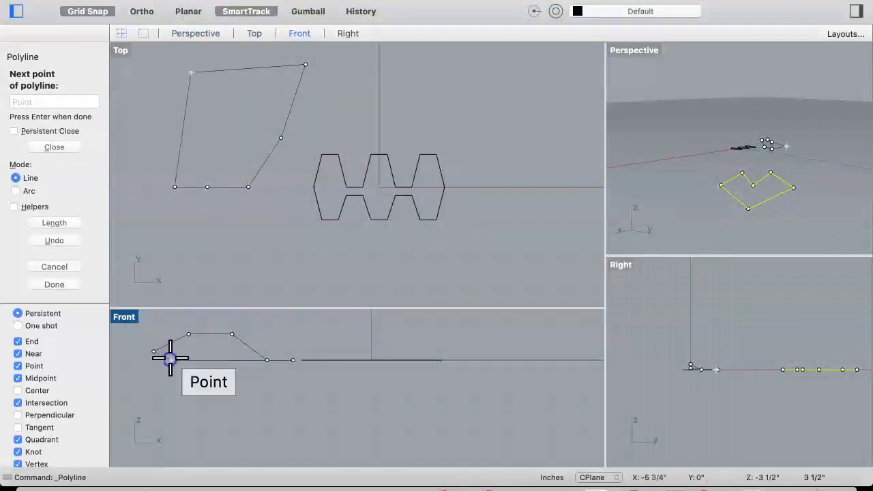
left_click(170, 358)
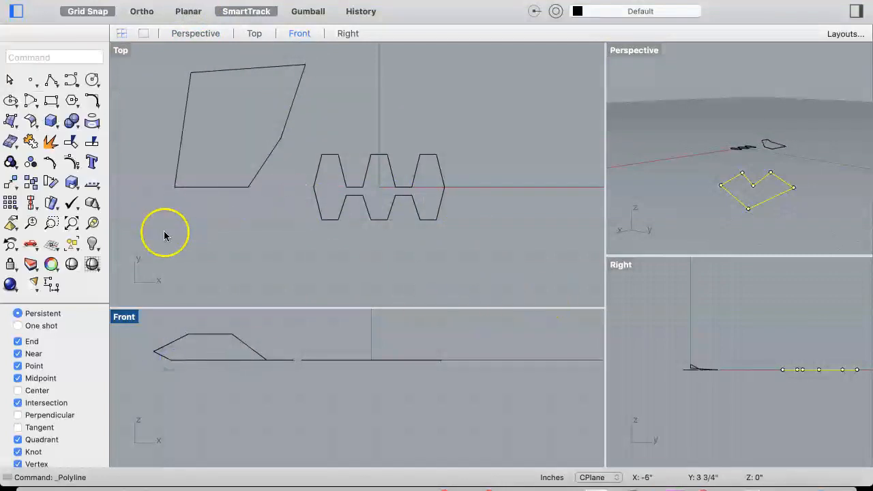
Deselect the notched polyline and examine the new polyline in the Perspective viewport to judge whether it is flat.
right_click_drag(783, 157, 782, 152)
right_click_drag(707, 138, 732, 139)
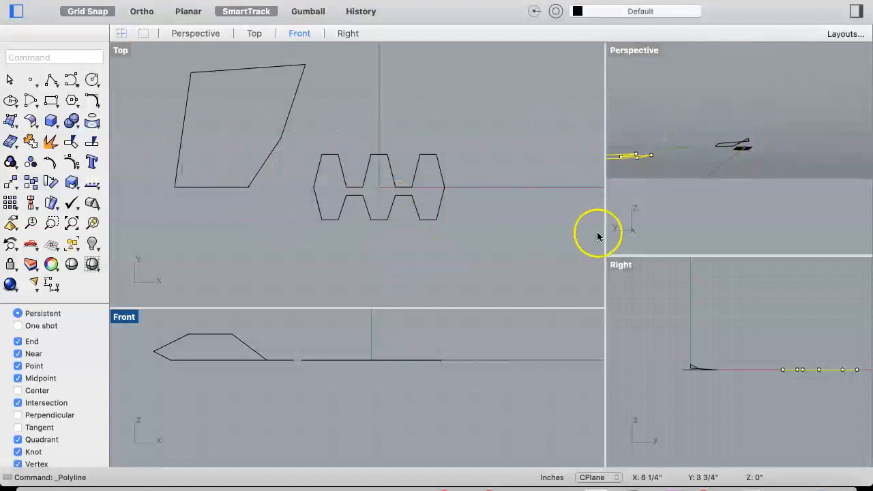
left_click(665, 137)
scroll(494, 248, "up", 1)
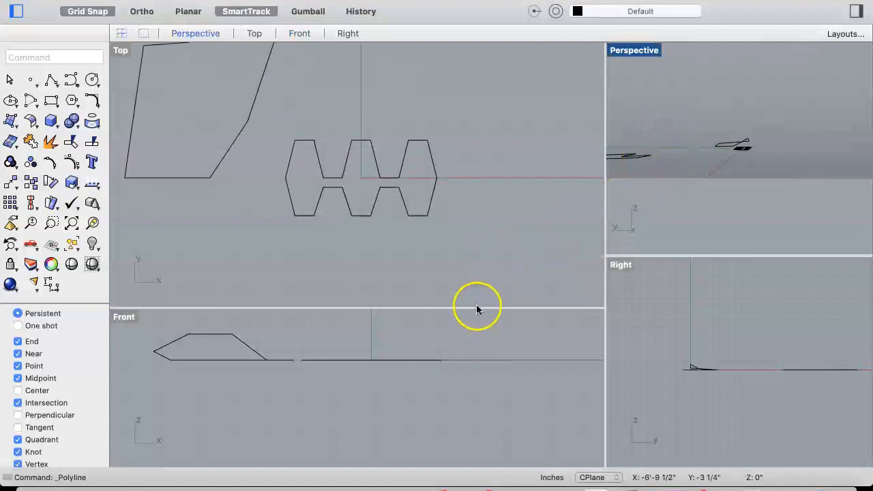
Enlarge the Top viewport and start a degree 3 control point curve at X 5", Y 0", beside the three-peak shape.
left_click_drag(476, 308, 472, 386)
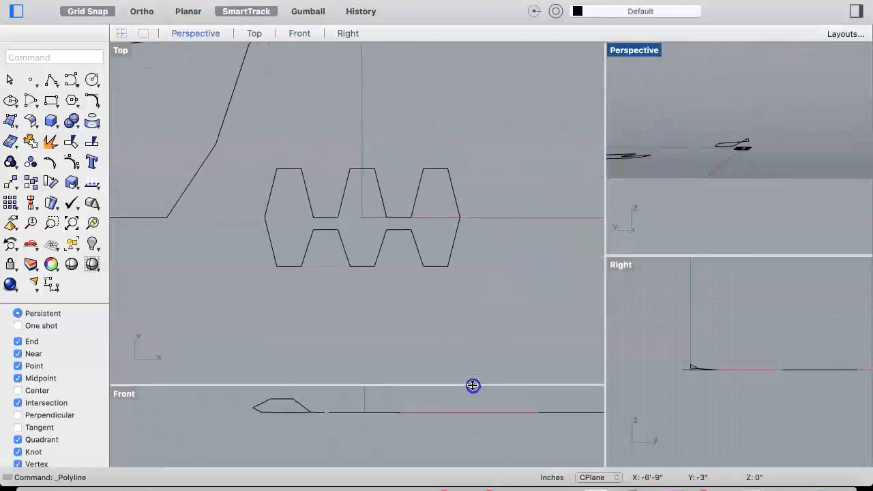
scroll(459, 321, "down", 3)
scroll(460, 322, "right", 5)
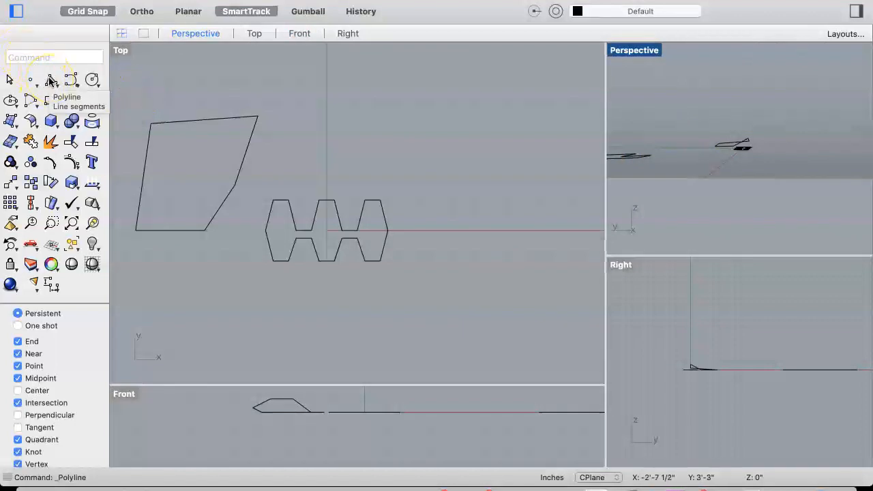
left_click(70, 80)
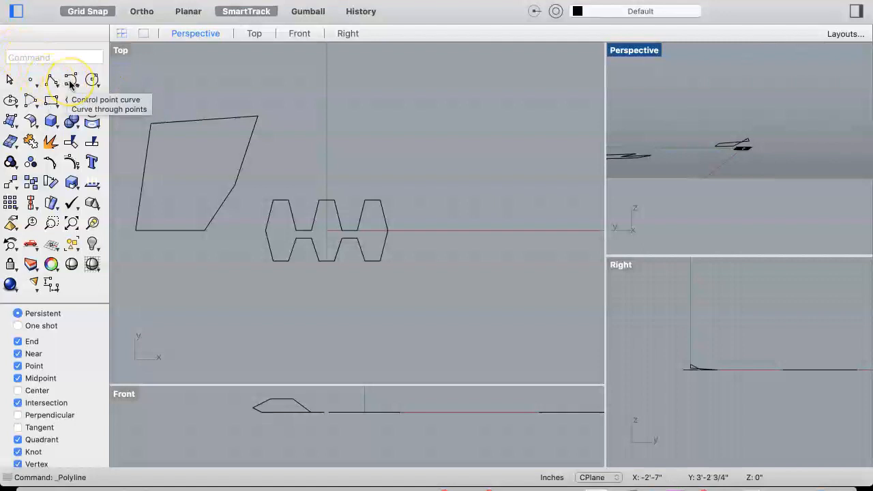
left_click(71, 82)
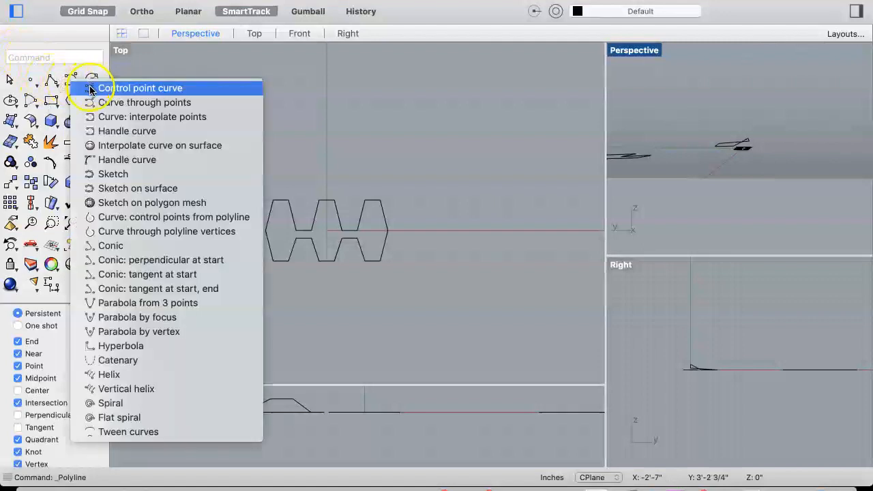
left_click(91, 89)
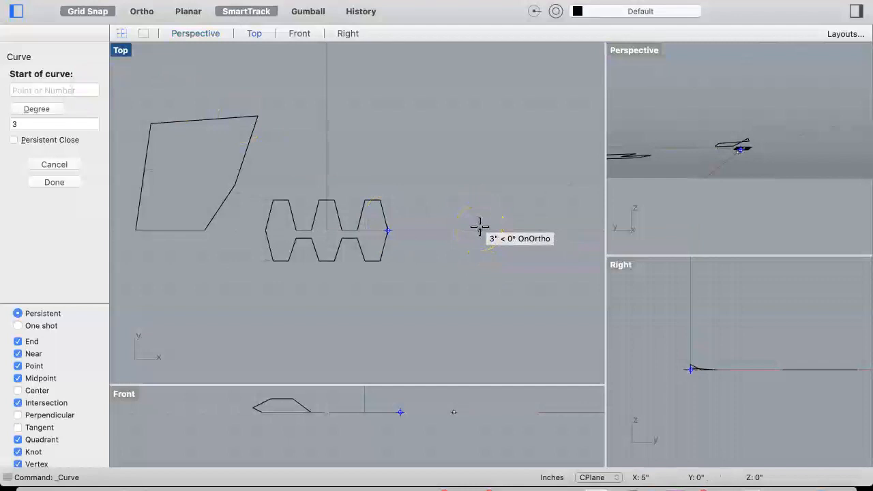
left_click(479, 227)
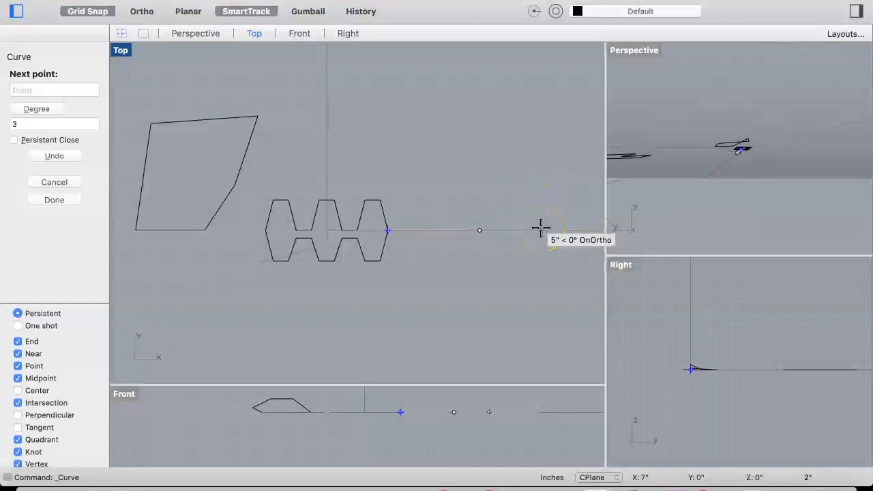
Turn on Ortho and Planar while the curve's next control point is pending.
left_click(403, 222)
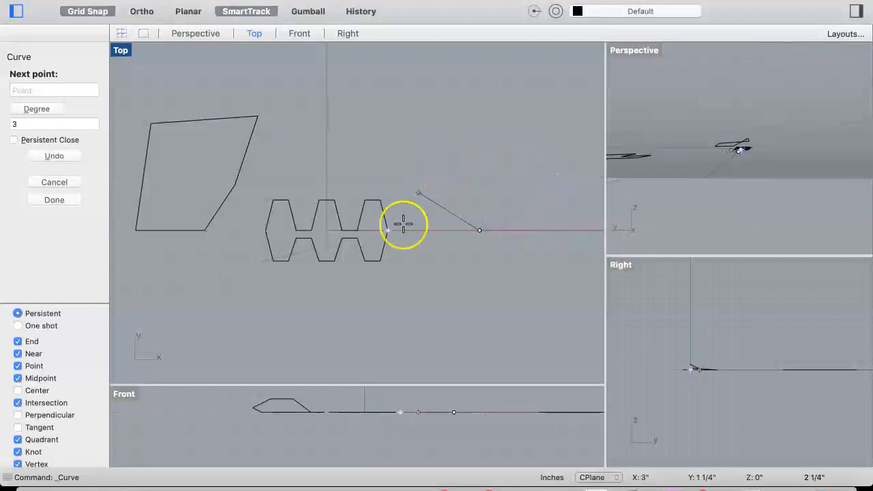
left_click(480, 231)
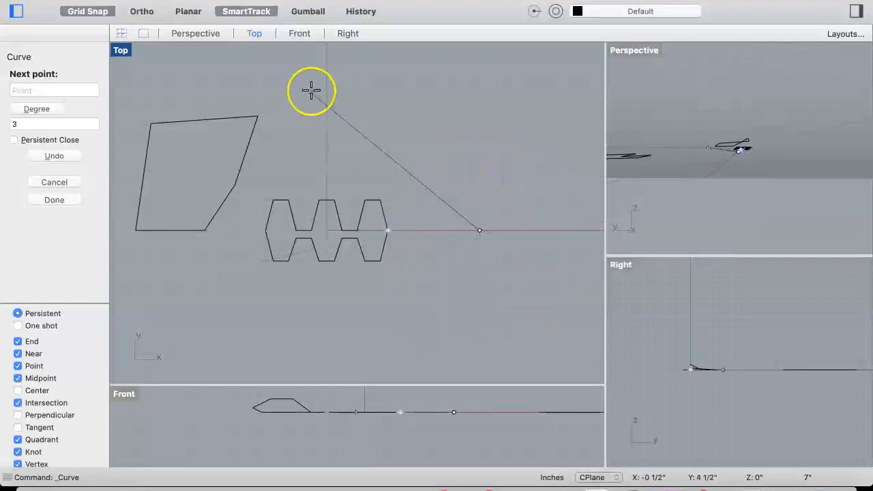
left_click(143, 12)
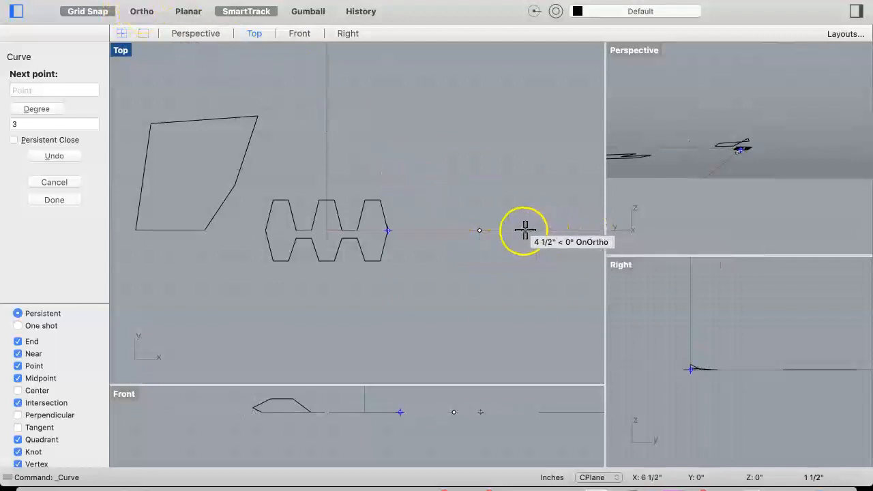
left_click(142, 11)
left_click(488, 235)
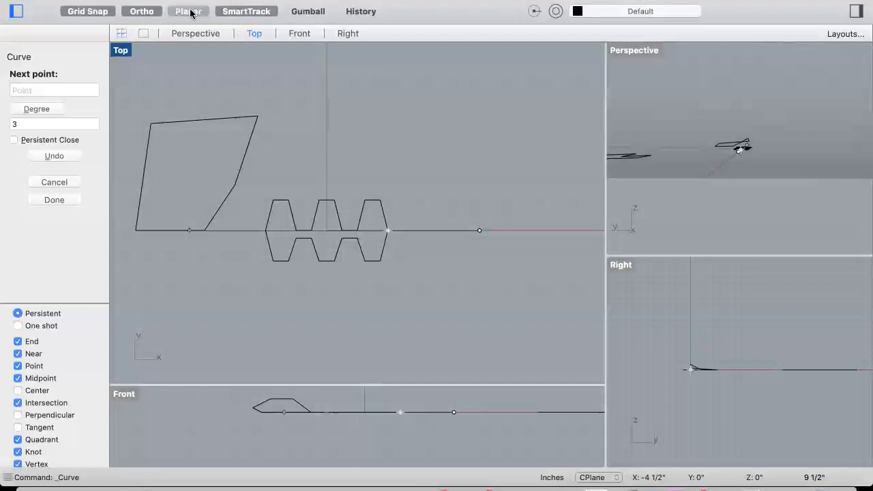
left_click(191, 13)
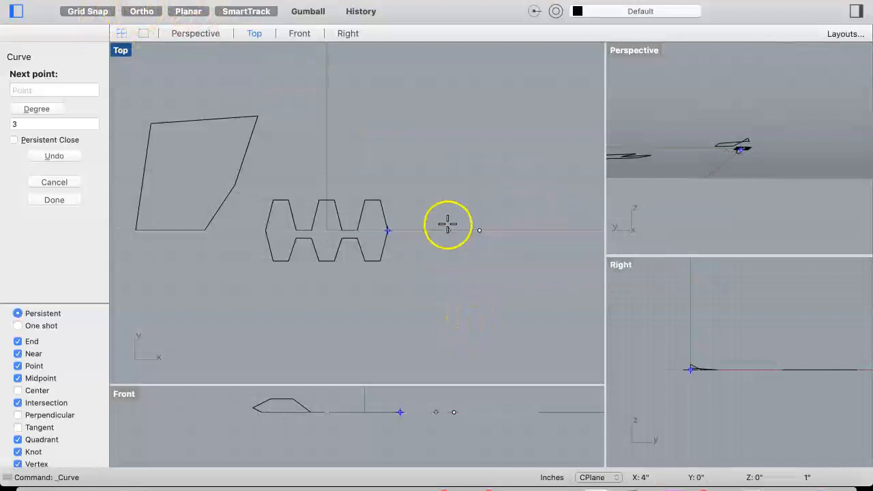
Add the curve's first bend with control points at X 7" for Y 0", 2" and 4", plus X 5", Y 4".
left_click(539, 230)
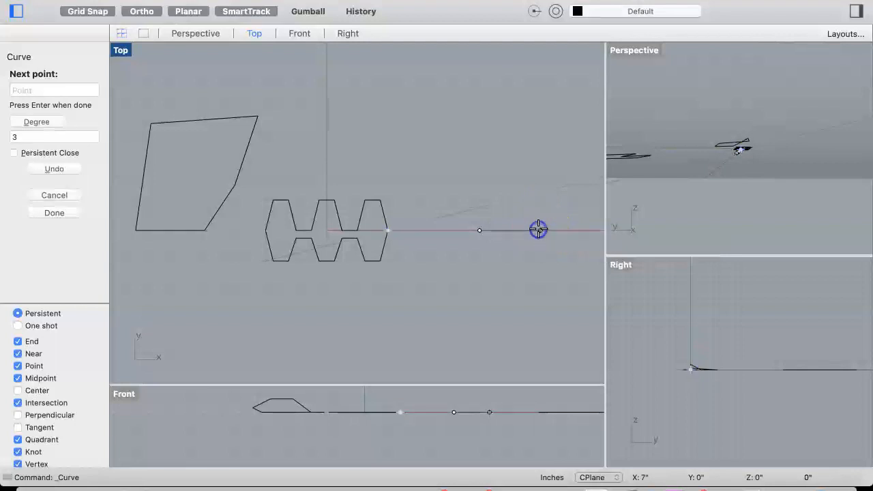
left_click(541, 168)
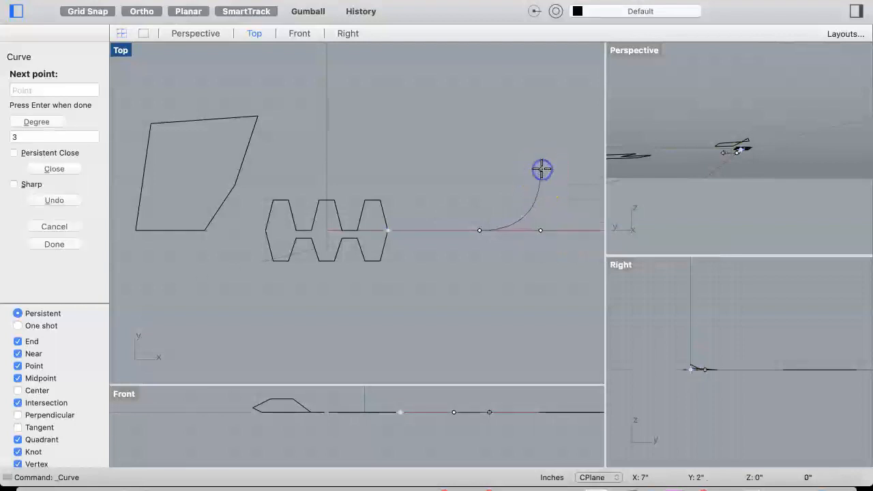
left_click(540, 107)
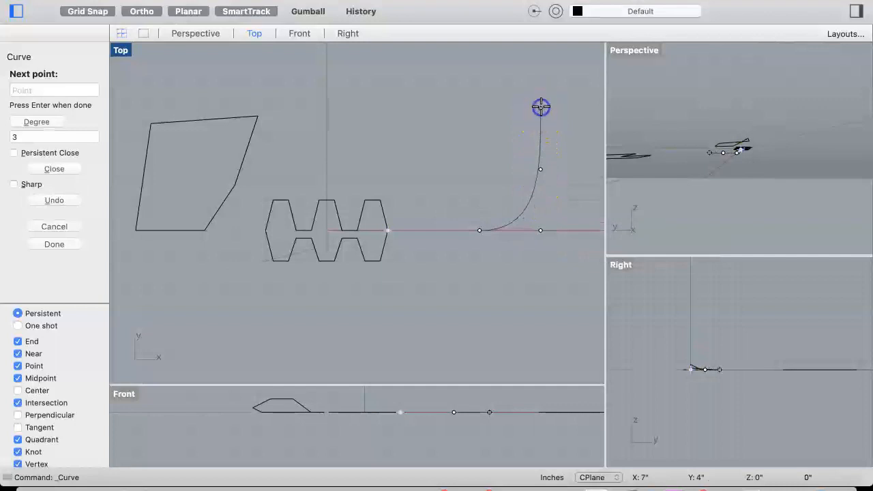
left_click(479, 107)
Continue the curve with control points at X 5", Y 6"; X 7" for Y 6", 8" and 10"; and X 5", Y 10".
scroll(479, 107, "up", 2)
scroll(479, 107, "up", 4)
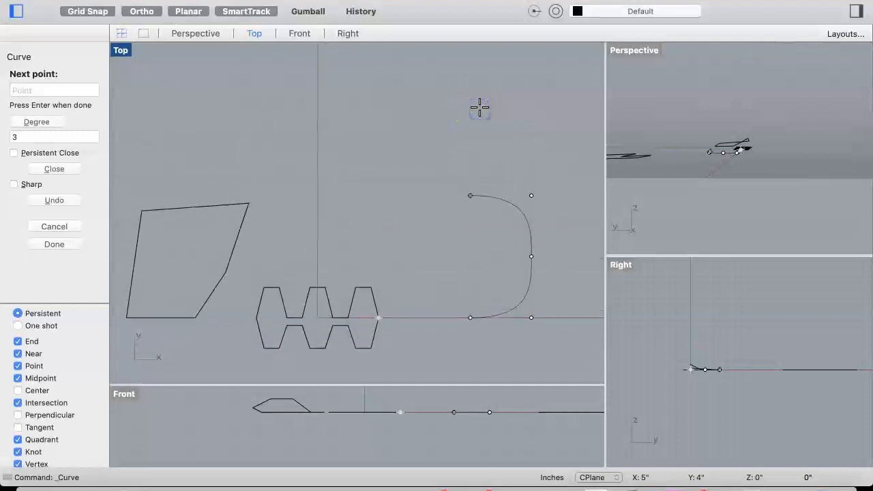
left_click(469, 144)
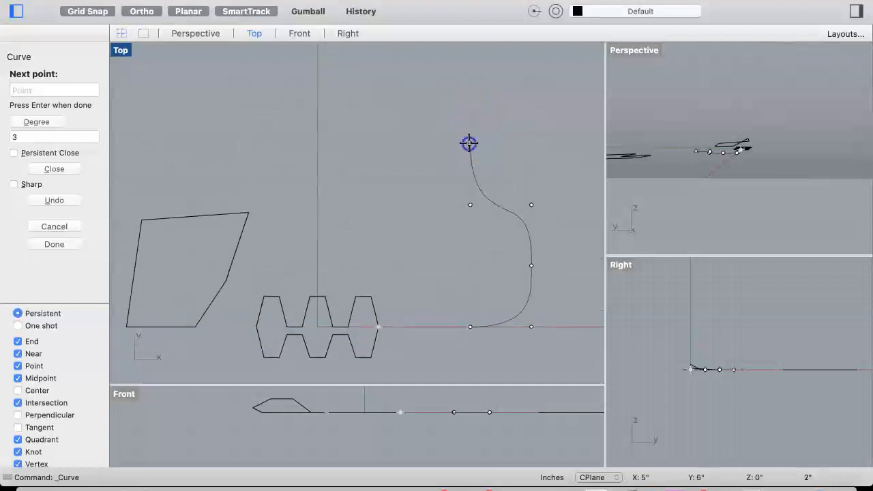
left_click(532, 144)
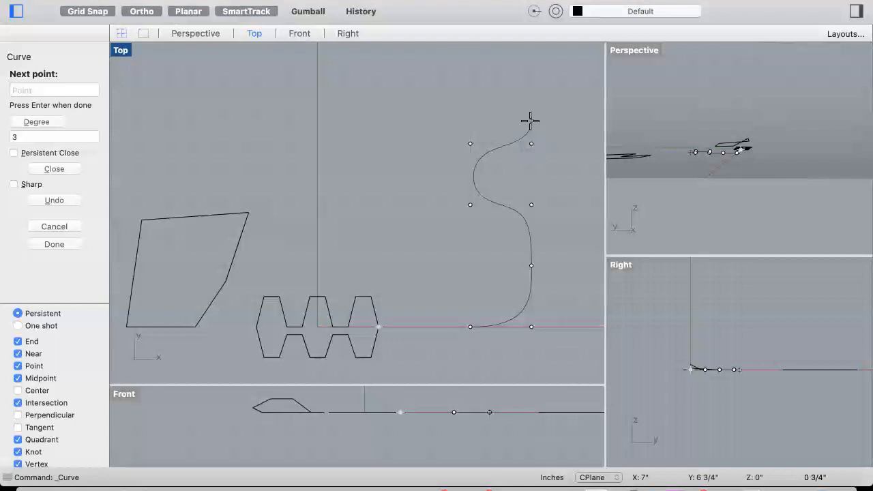
left_click(530, 85)
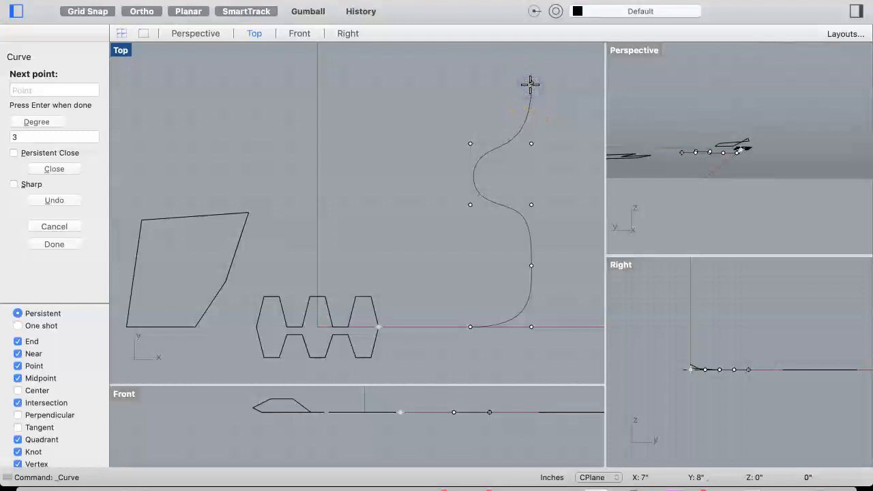
scroll(529, 85, "up", 5)
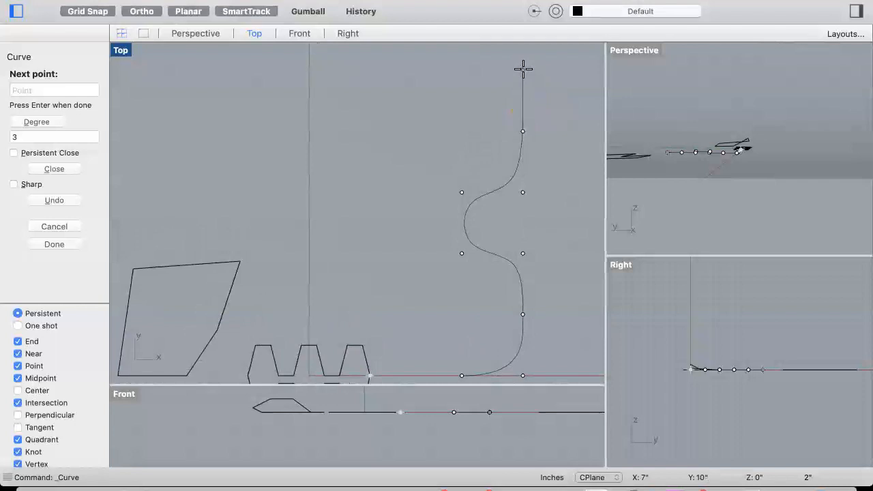
left_click(522, 69)
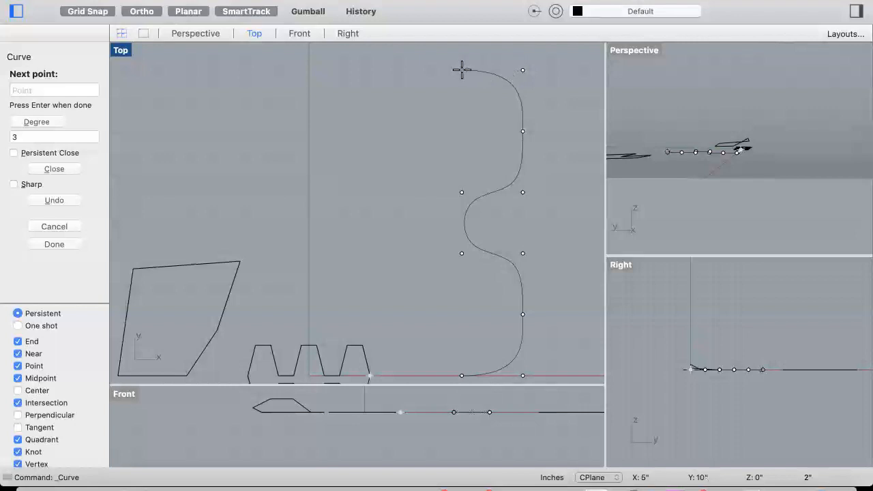
left_click(462, 69)
scroll(462, 68, "up", 5)
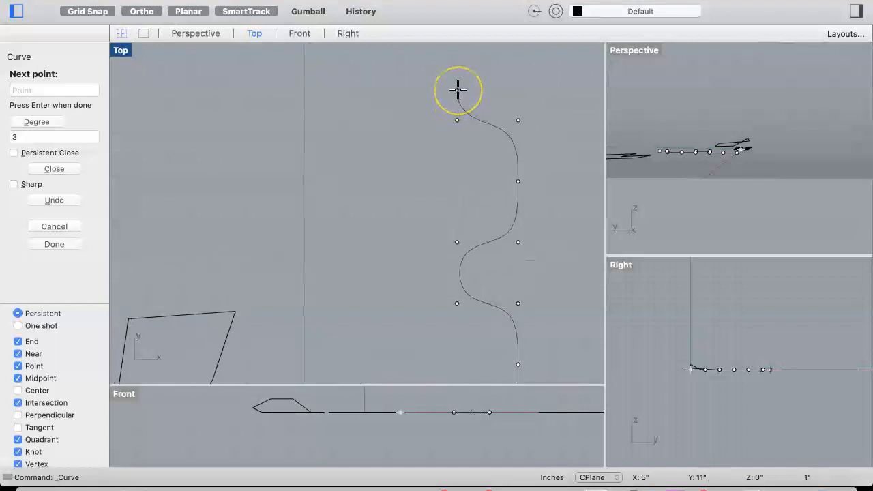
left_click(457, 89)
left_click(517, 91)
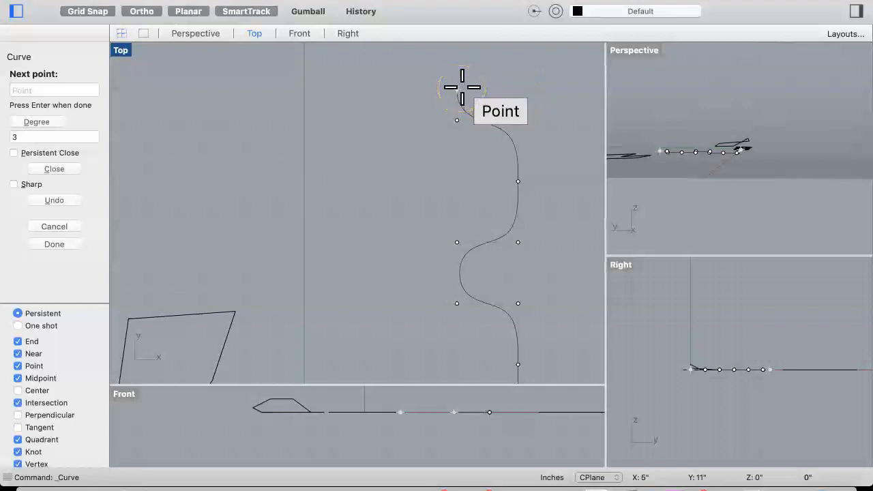
left_click(54, 201)
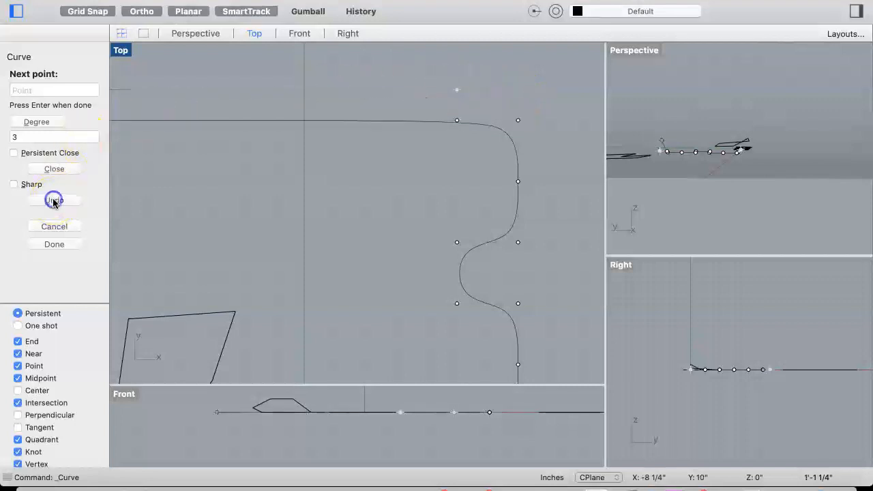
Continue the wave from X 5", Y 1'-0" through X 7", Y 1'-0" and 1'-2", bend it back to X 5", and finish the open curve.
left_click(459, 59)
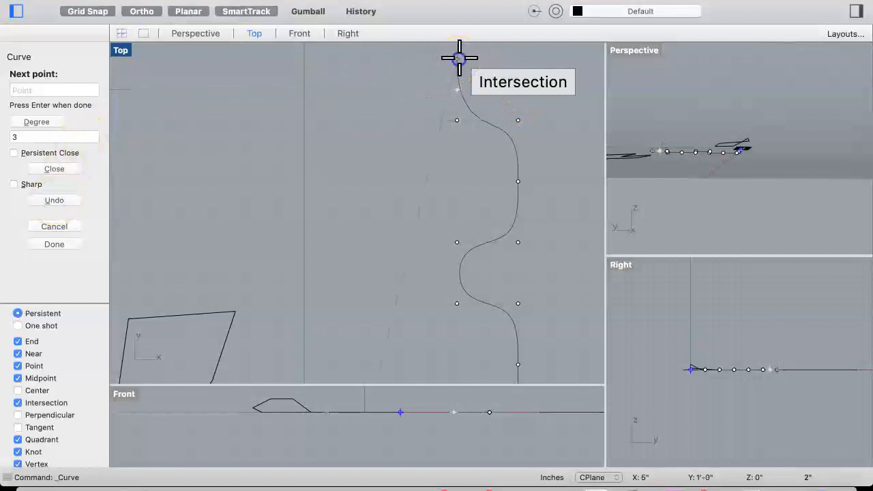
left_click(517, 53)
left_click(508, 85)
scroll(508, 87, "up", 5)
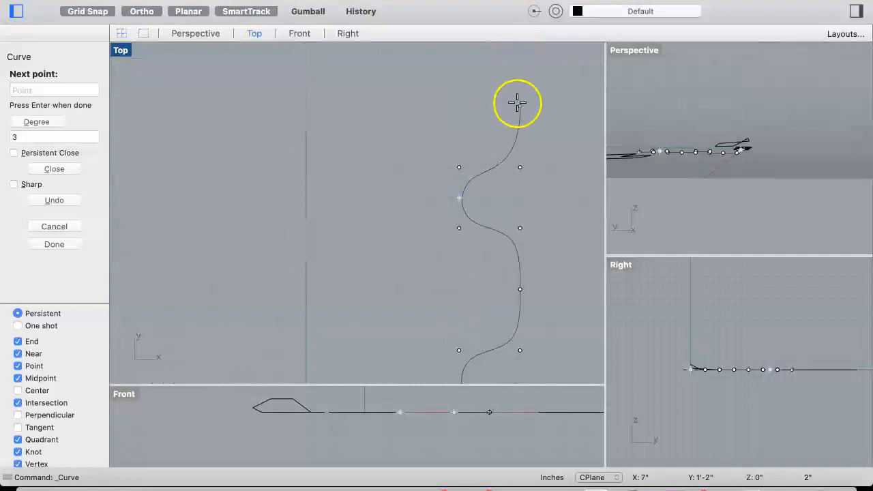
left_click(520, 105)
scroll(520, 102, "up", 2)
left_click(519, 71)
left_click(458, 70)
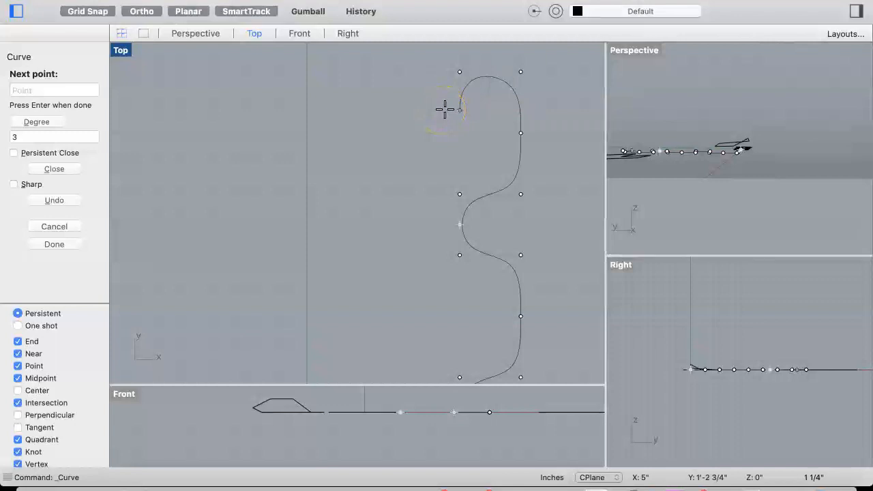
key("Return")
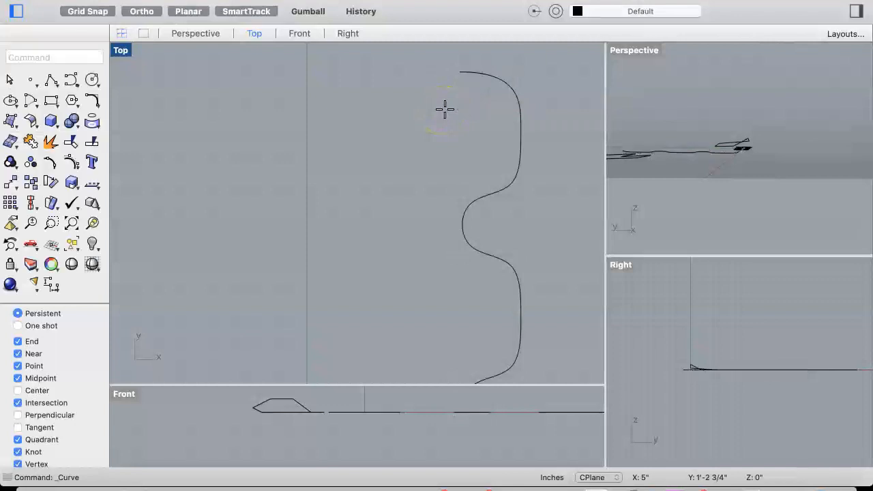
scroll(483, 213, "down", 6)
scroll(482, 217, "down", 3)
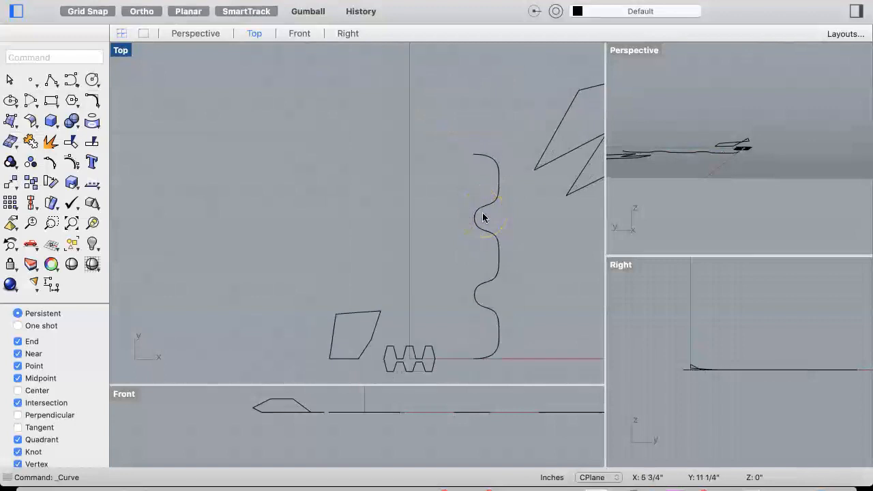
Examine the four curves in the Top view by selecting each in turn, comparing the closed outlines with the open wavy curve.
scroll(482, 217, "down", 5)
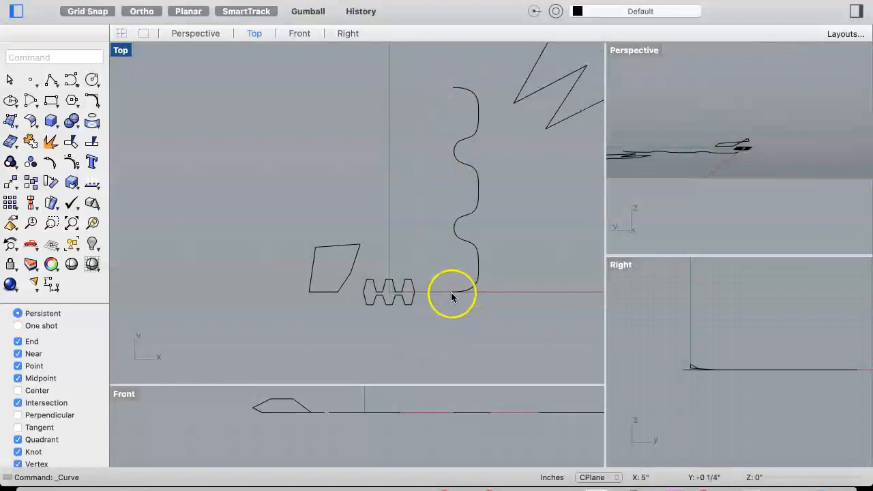
left_click(313, 272)
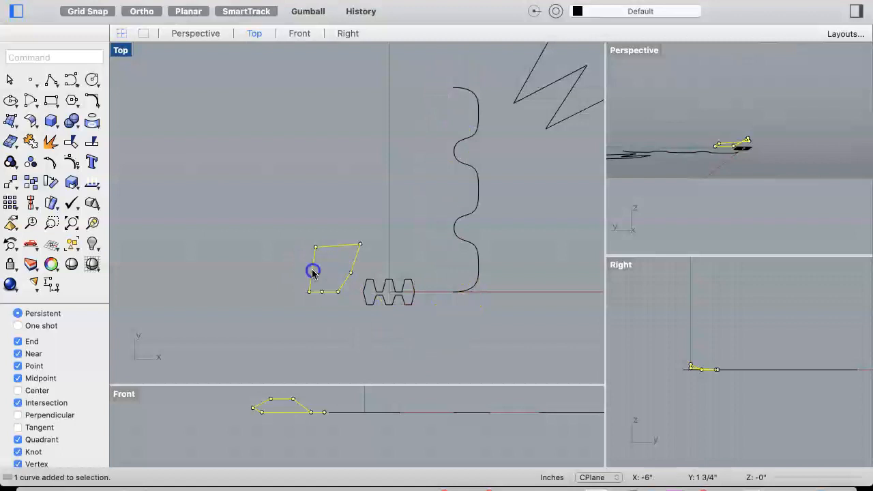
left_click(373, 297)
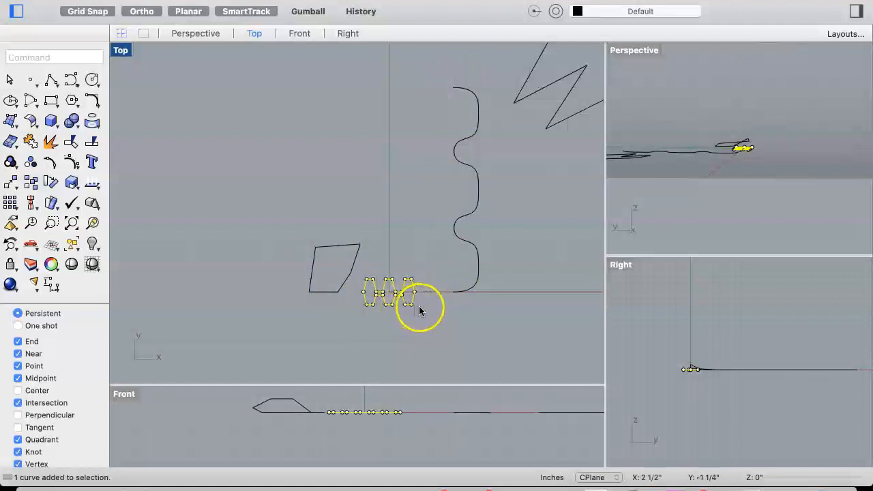
scroll(430, 312, "up", 5)
scroll(430, 311, "up", 5)
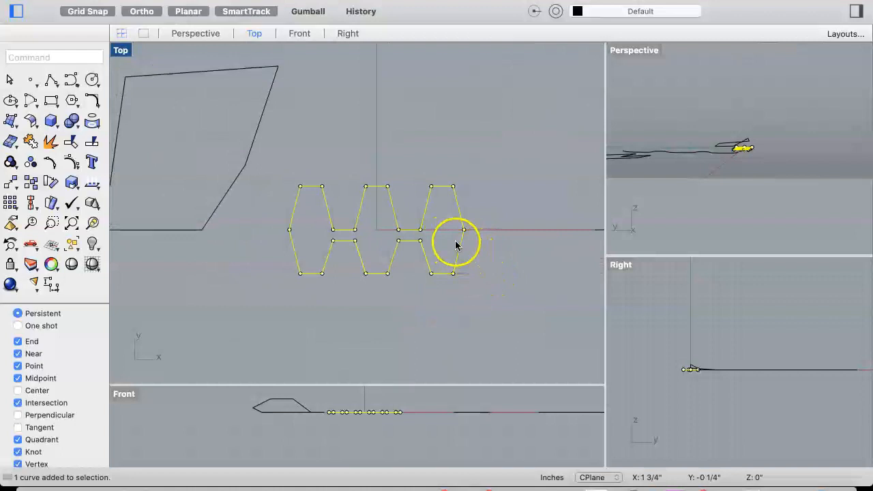
scroll(452, 235, "down", 5)
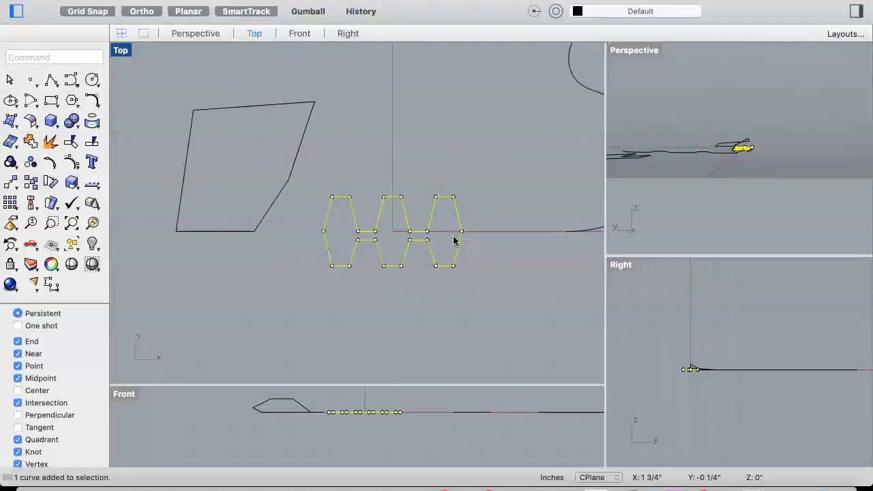
scroll(453, 239, "down", 3)
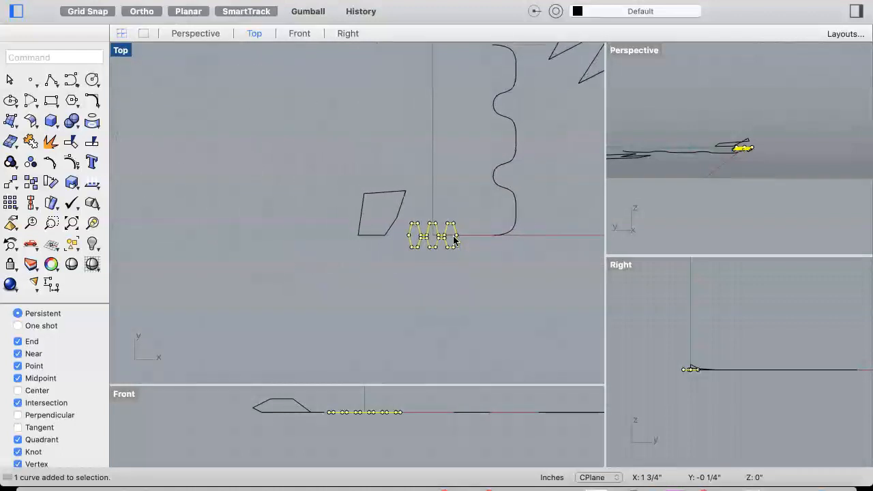
scroll(453, 239, "right", 3)
scroll(453, 239, "up", 2)
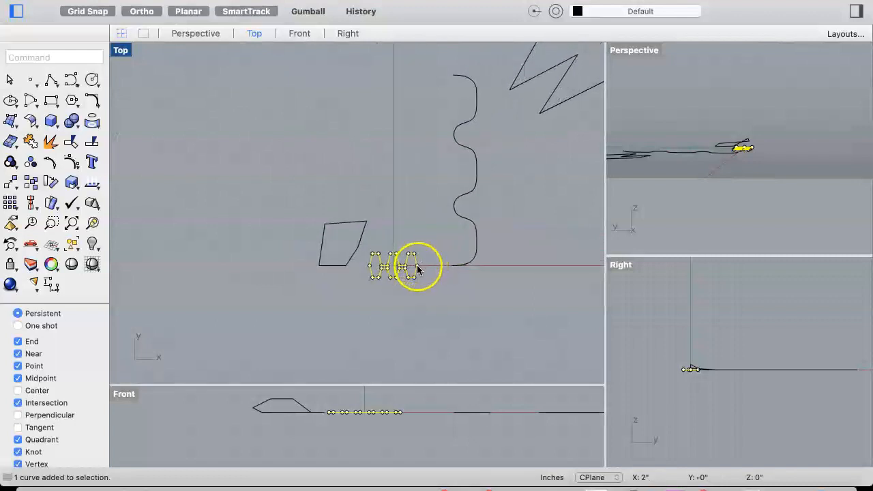
left_click(452, 289)
scroll(452, 292, "right", 3)
scroll(452, 292, "up", 2)
scroll(452, 294, "right", 3)
scroll(452, 294, "up", 1)
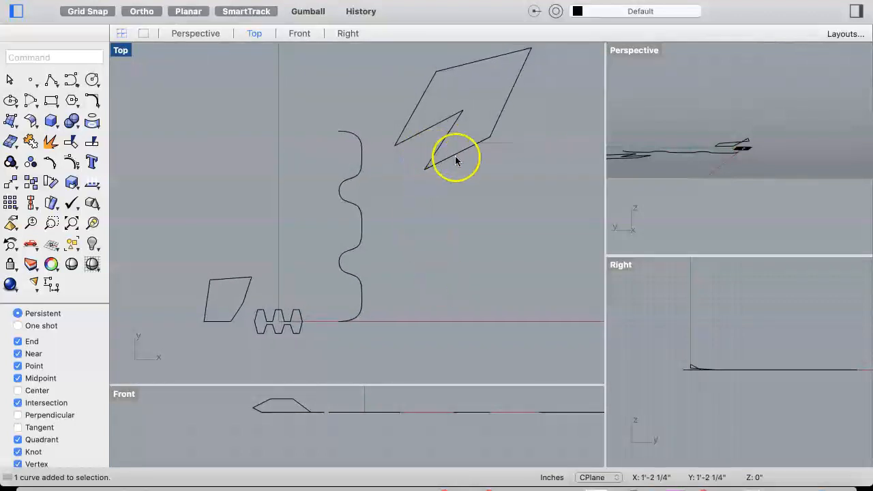
left_click(474, 141)
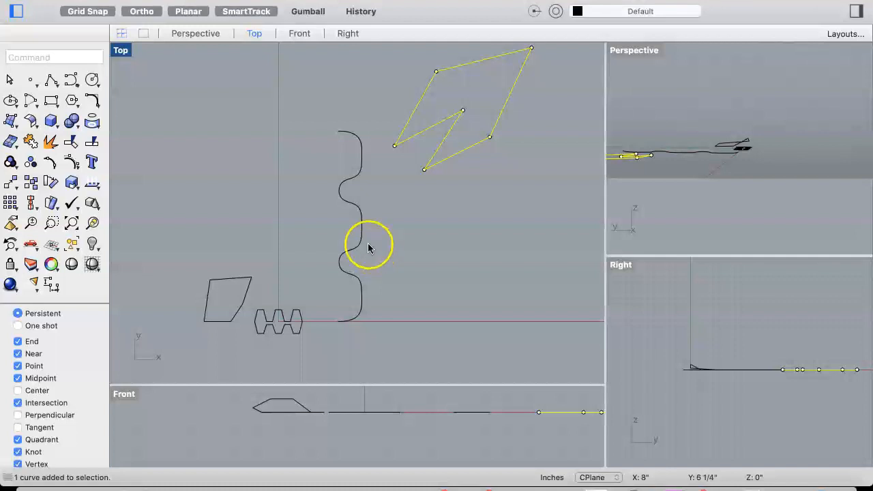
left_click(357, 247)
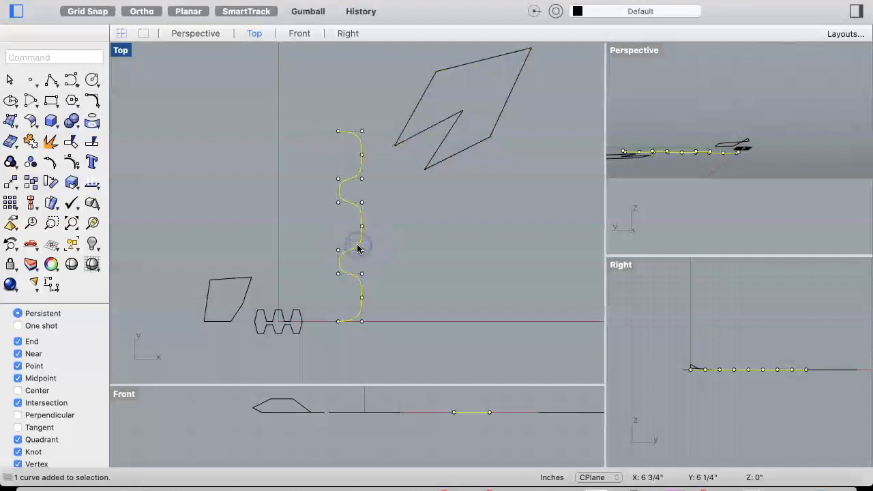
left_click(279, 327)
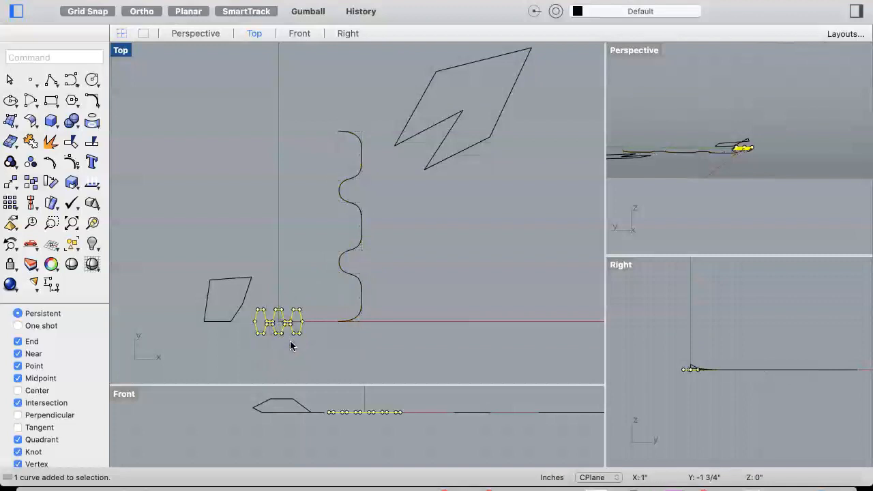
left_click(291, 351)
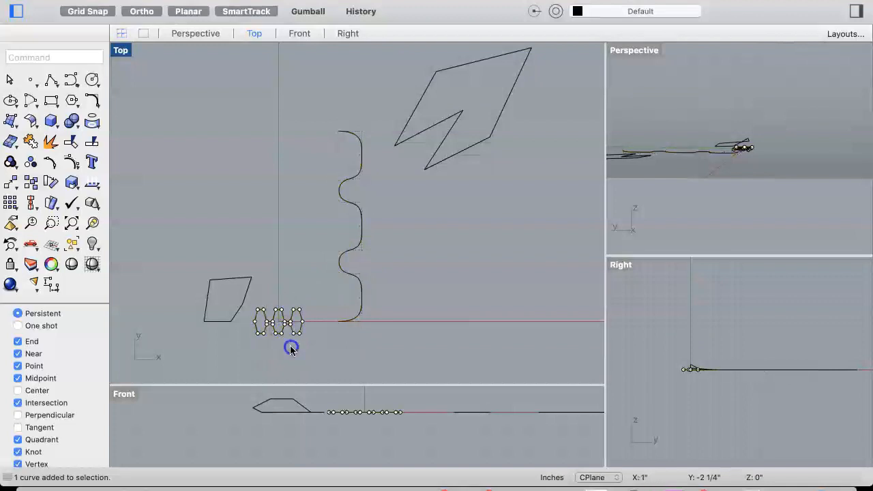
mouse_move(291, 352)
left_mouse_down()
mouse_move(298, 200)
mouse_move(363, 219)
left_mouse_up()
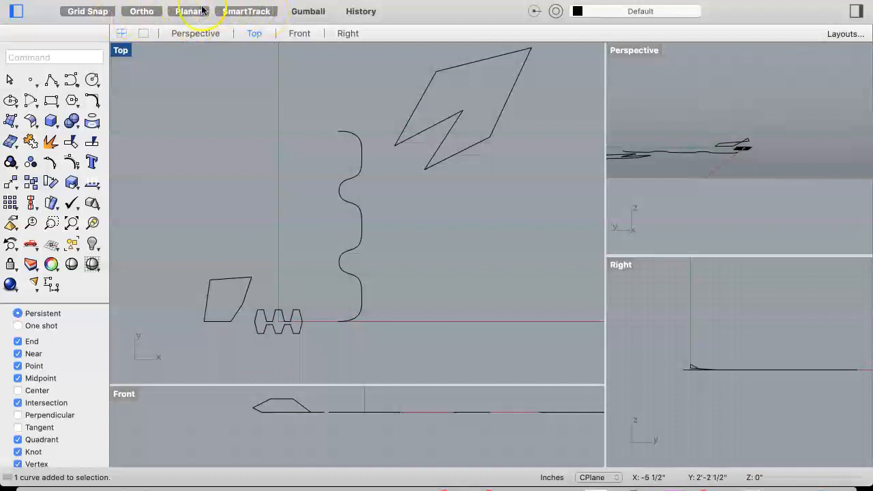
left_click(257, 13)
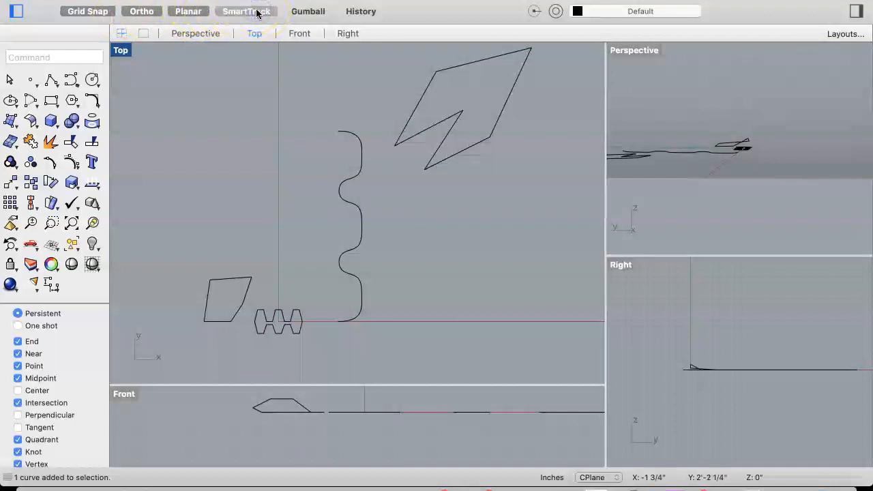
left_click(251, 14)
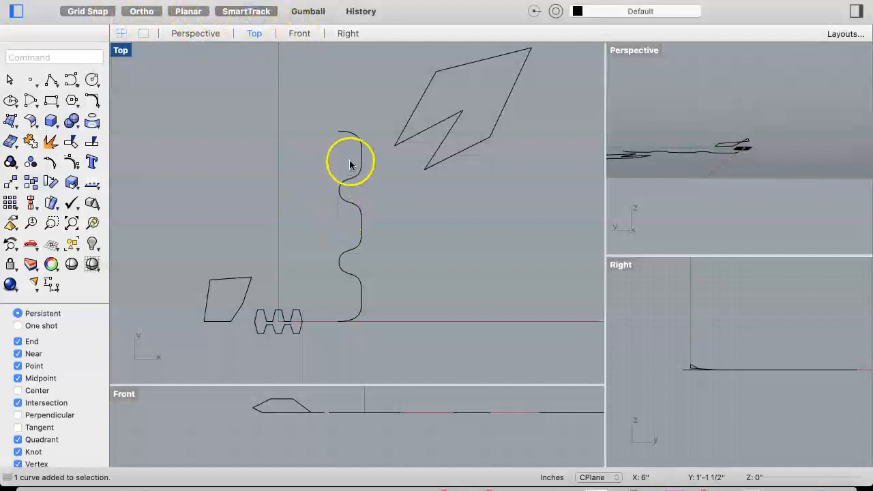
left_click(17, 80)
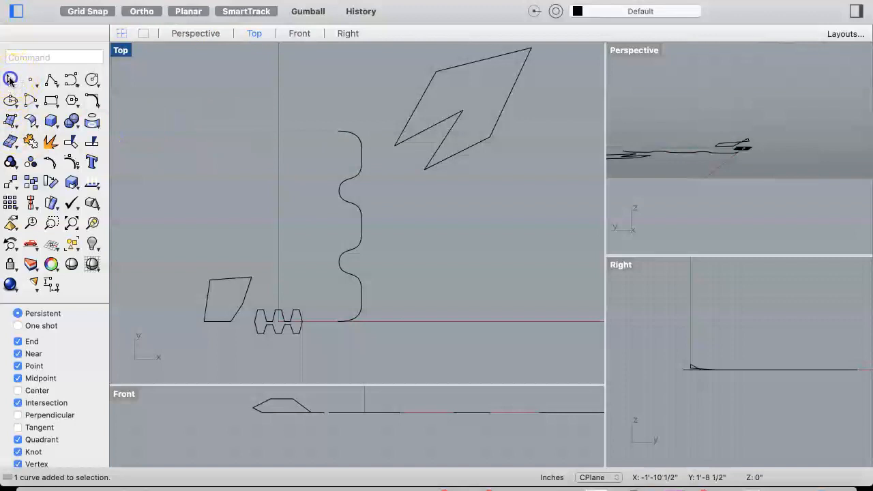
Draw a three-segment polyline from the wavy curve's upper end, running 2" left, straight down to the x-axis, and across to its lower end.
left_click(52, 80)
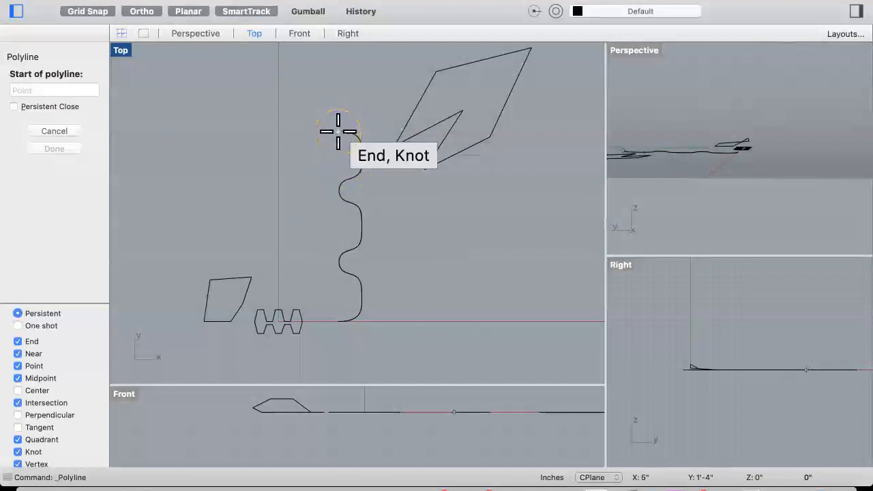
left_click(339, 130)
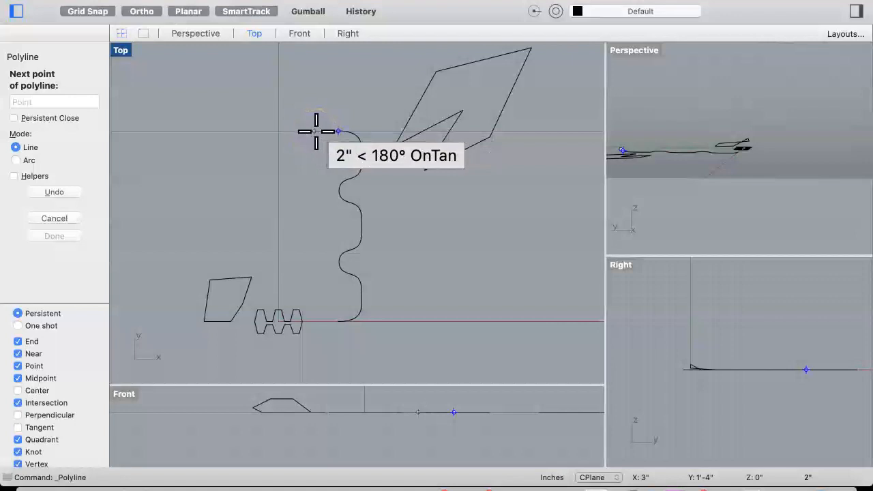
left_click(318, 129)
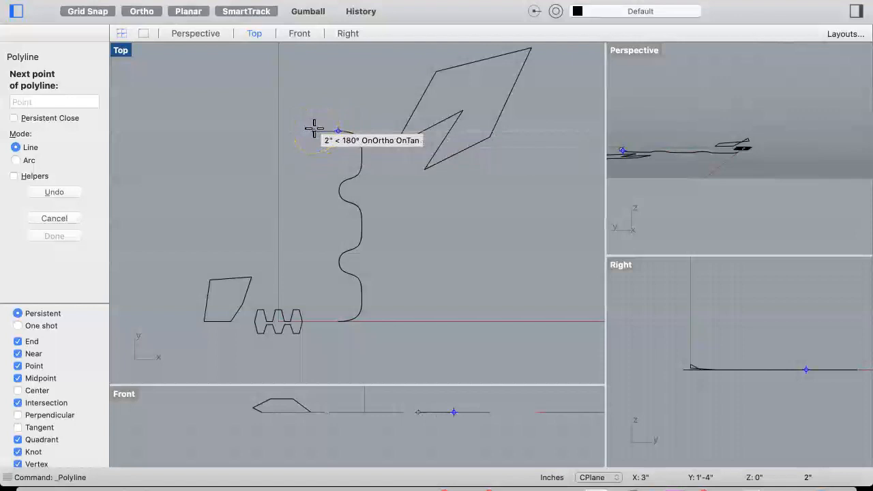
left_click(314, 128)
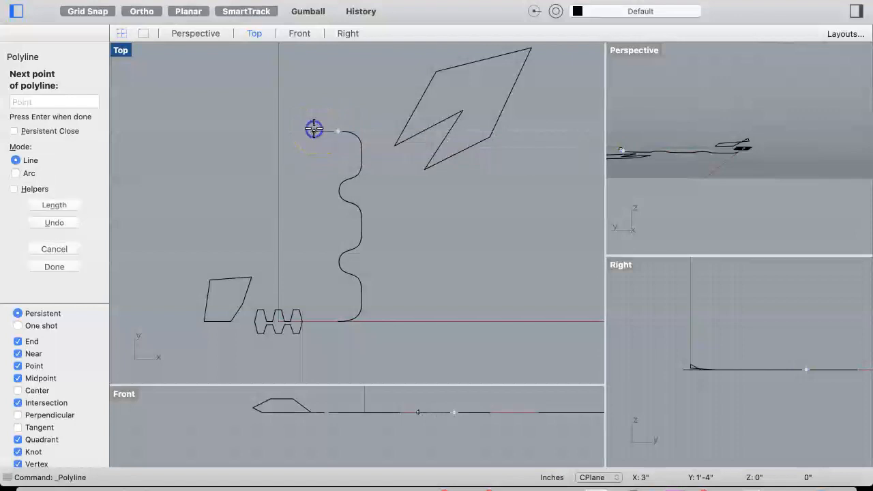
left_click(318, 320)
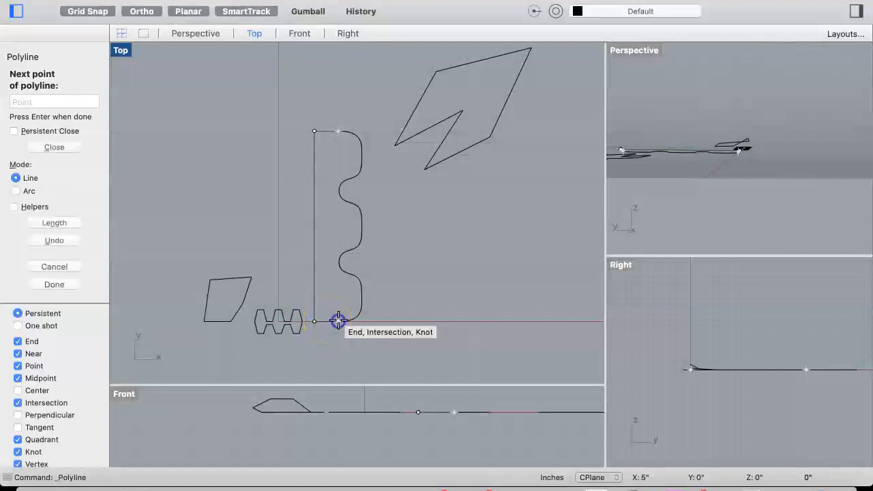
left_click(338, 321)
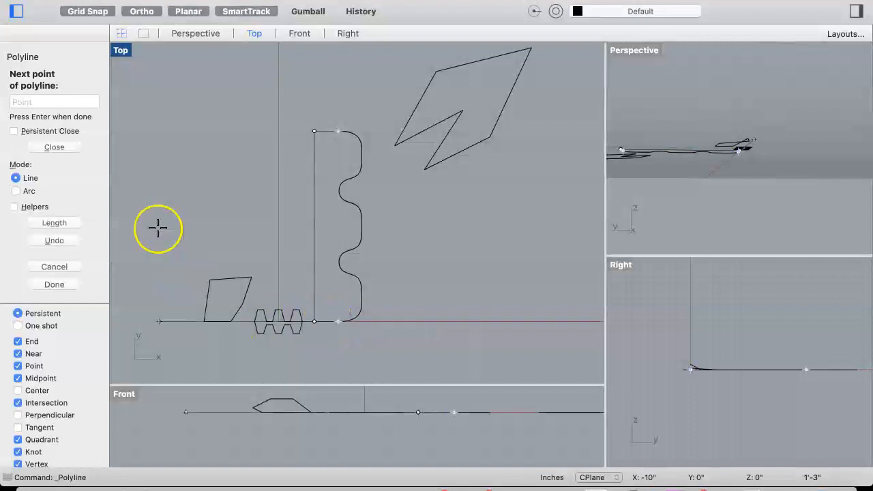
left_click(47, 286)
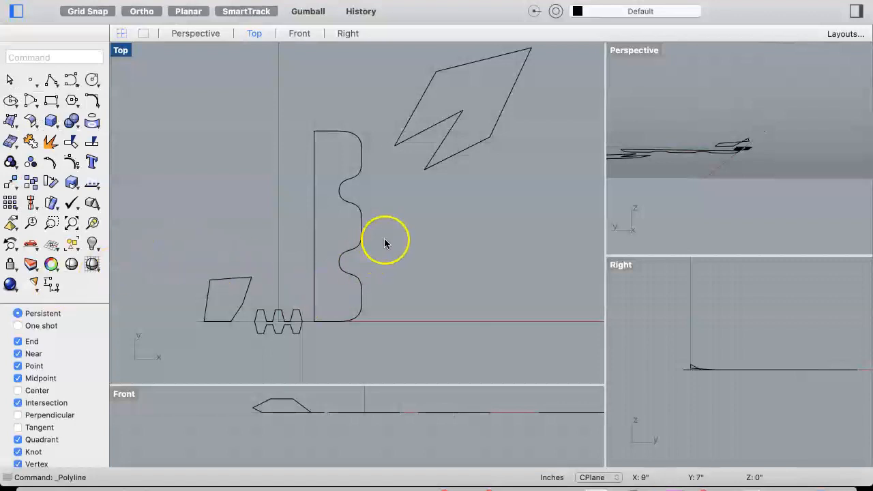
Check which outlines are single curves by selecting the wavy curve, the new polyline and the three closed shapes individually.
left_click(363, 238)
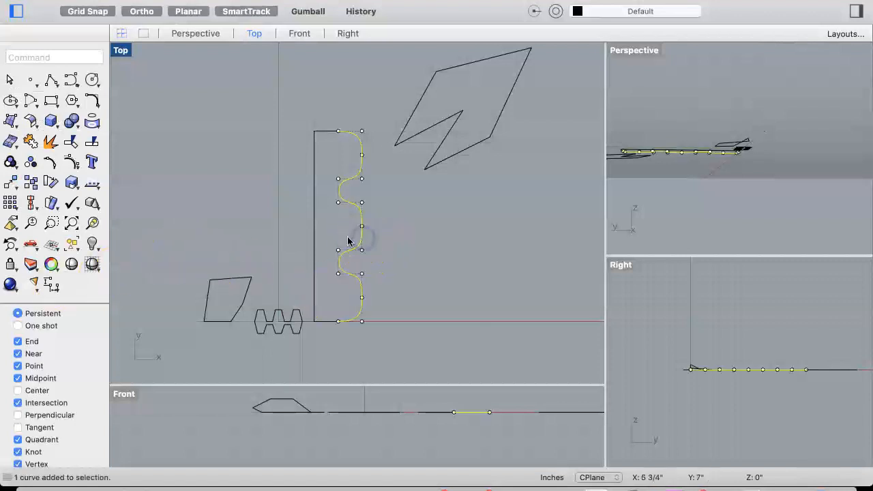
left_click(315, 242)
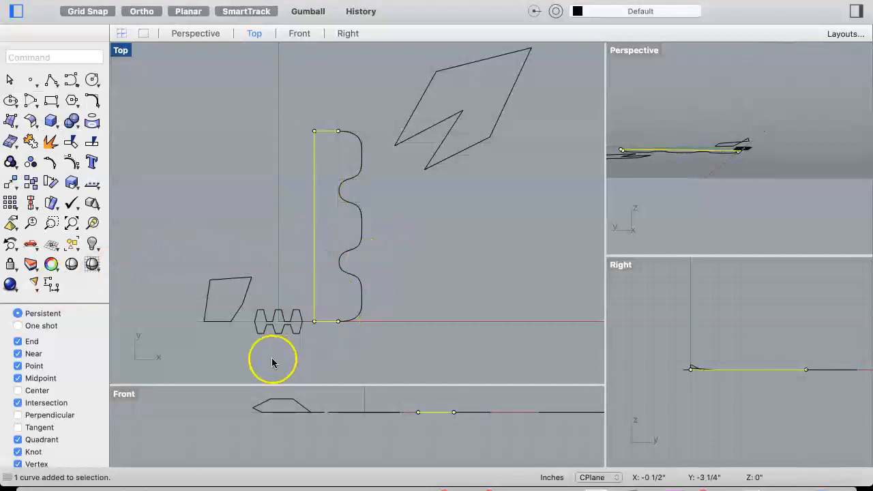
left_click(263, 325)
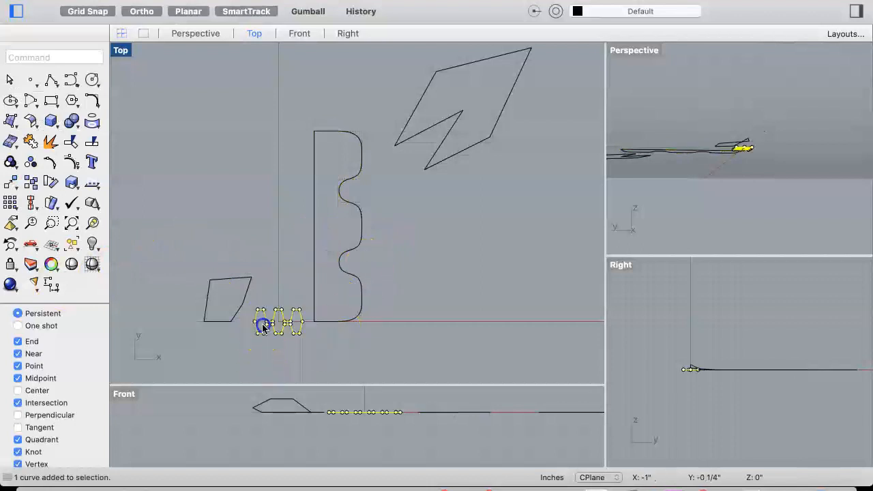
left_click(224, 288)
left_click(226, 278)
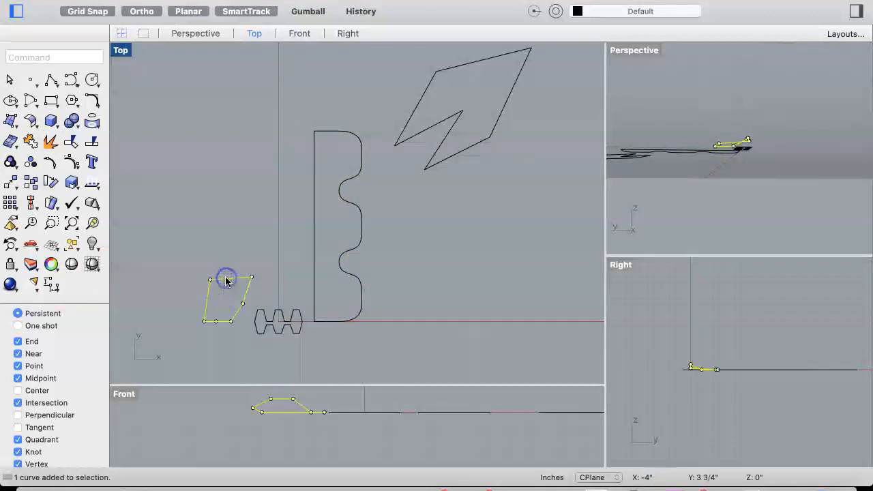
left_click(464, 150)
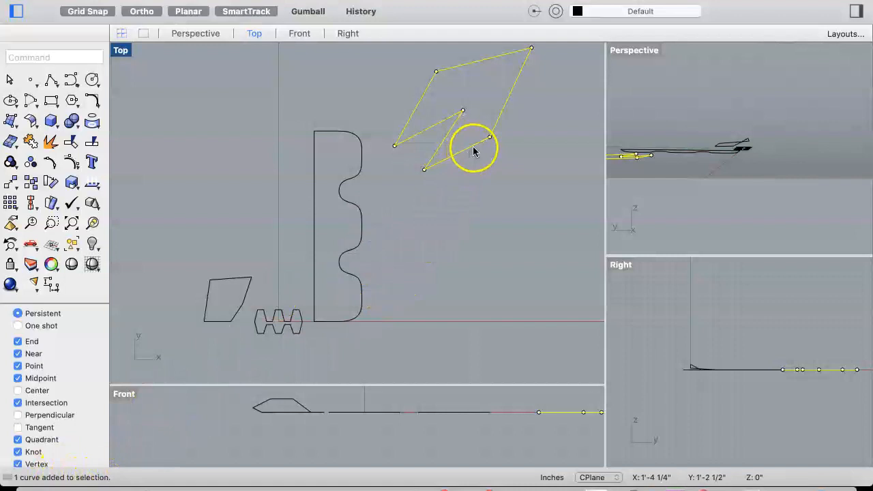
left_click(421, 220)
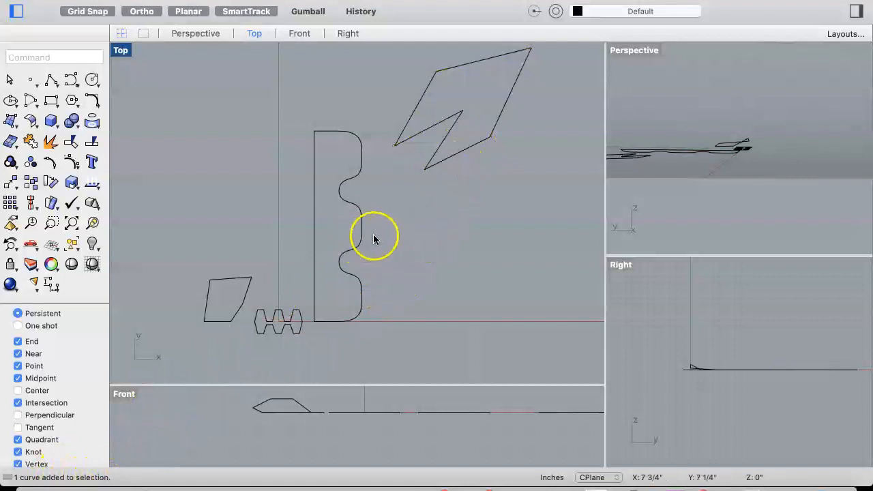
Join the wavy curve and the three-segment polyline into one closed curve.
left_click_drag(298, 252, 298, 253)
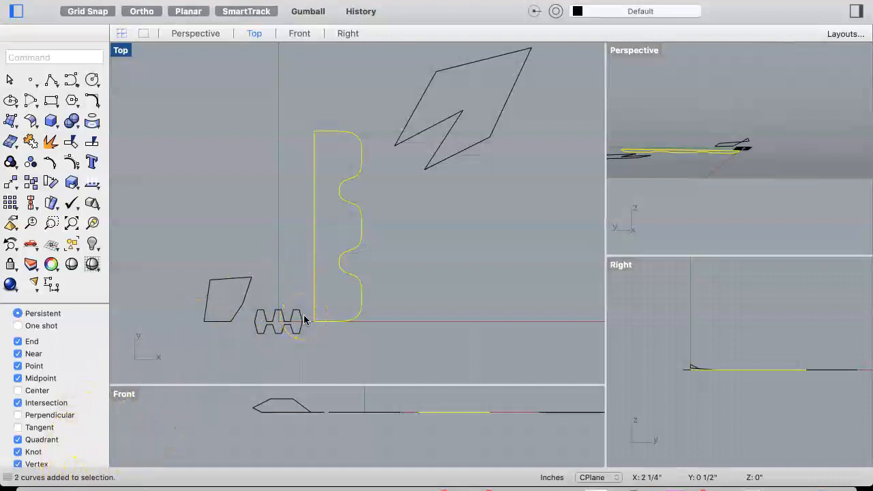
left_click(284, 226)
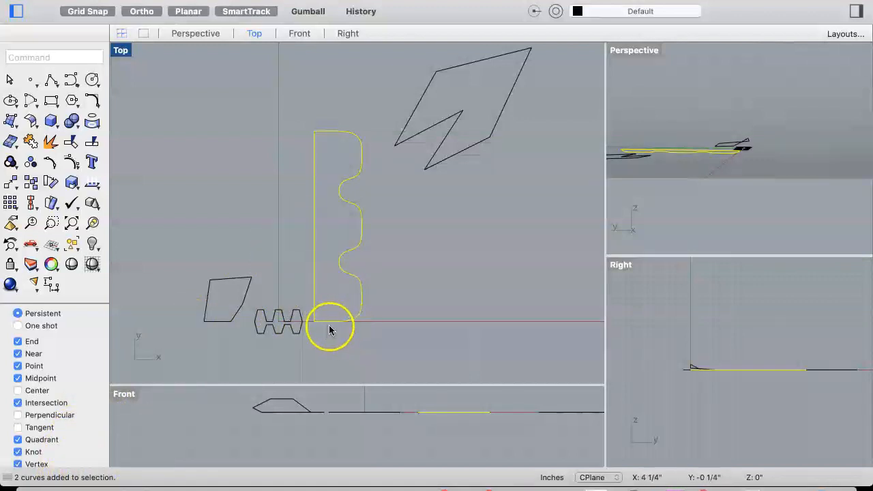
left_click(31, 142)
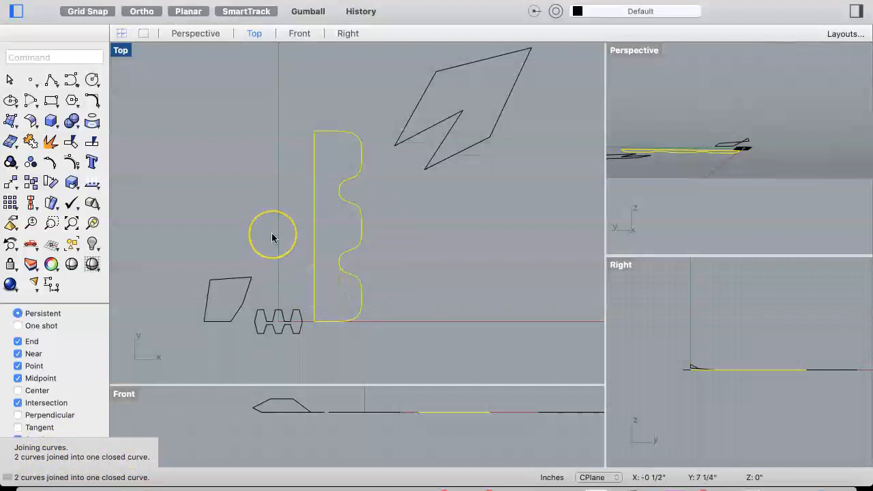
Undo the join and the drawing of the three-segment polyline, leaving only the wavy curve.
key("super+z")
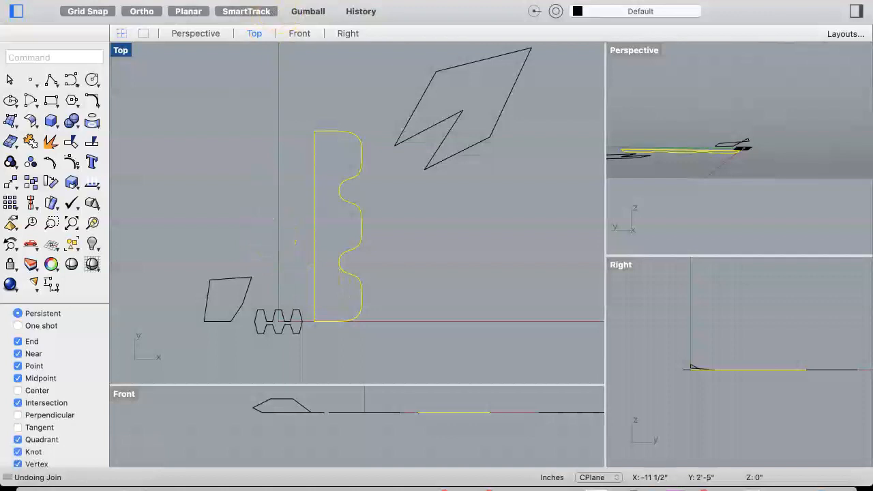
left_click(138, 0)
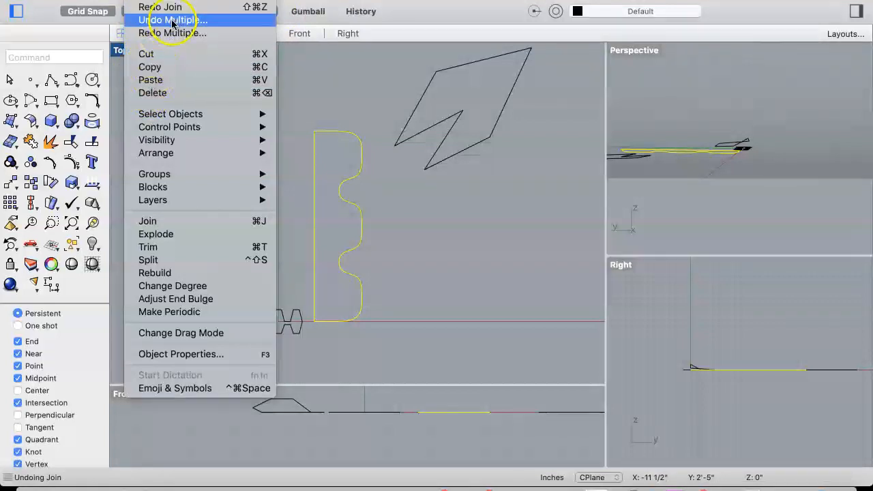
left_click(164, 0)
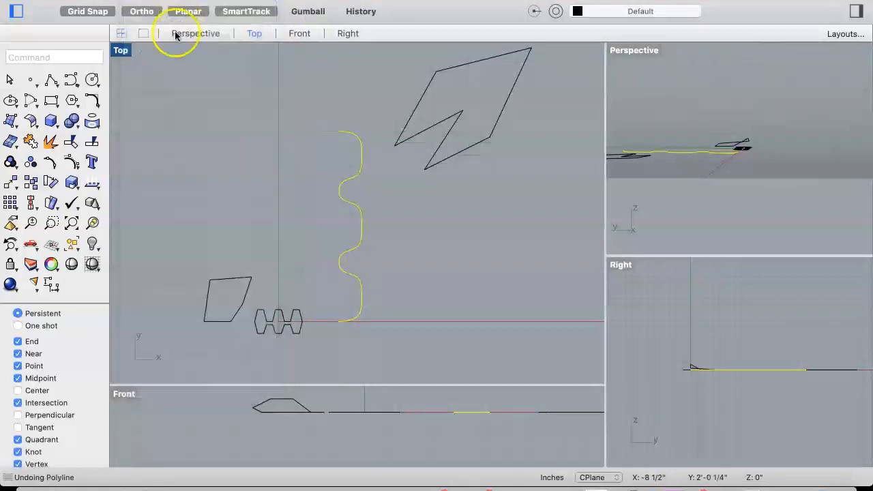
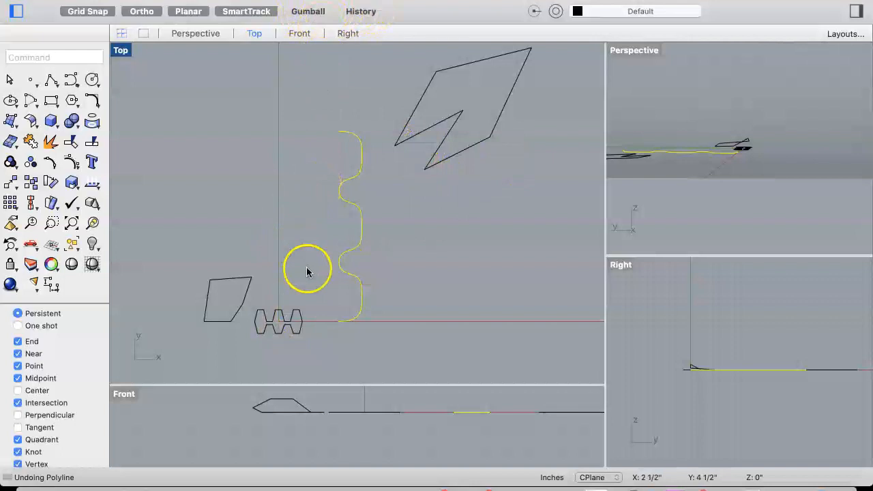
Move the large arrow-shaped outline to the negative-x side of the y-axis and the wavy curve farther out in positive x.
left_click(484, 139)
left_click_drag(485, 139, 226, 220)
left_click(381, 219)
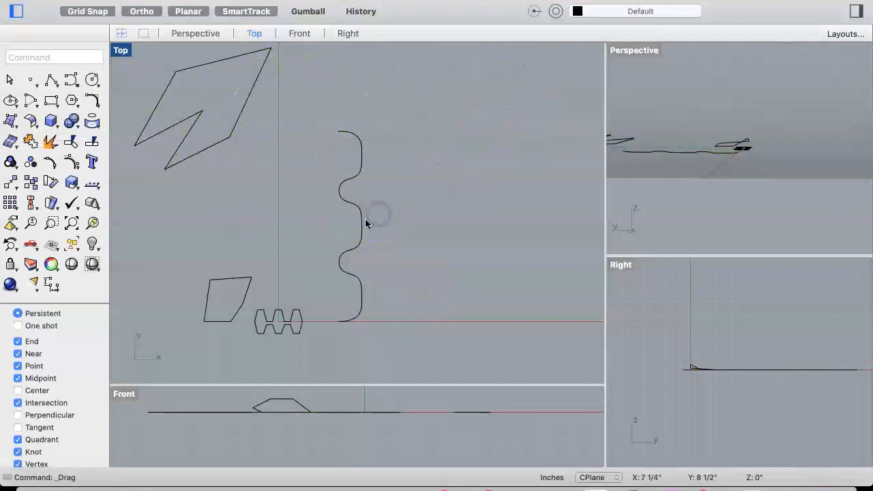
left_click(353, 207)
left_click_drag(357, 206, 532, 217)
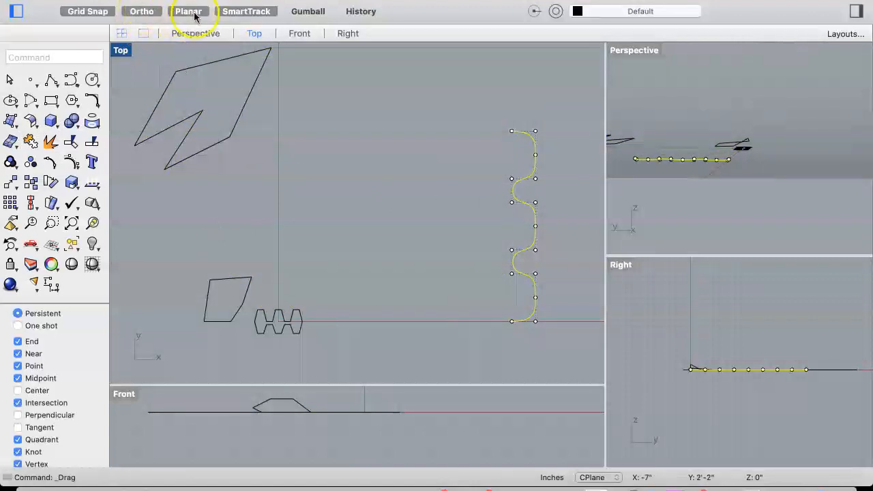
Move the small notched outline away from the origin so its lower edge's midpoint sits on the x-axis at X 8".
left_click_drag(272, 326, 375, 320)
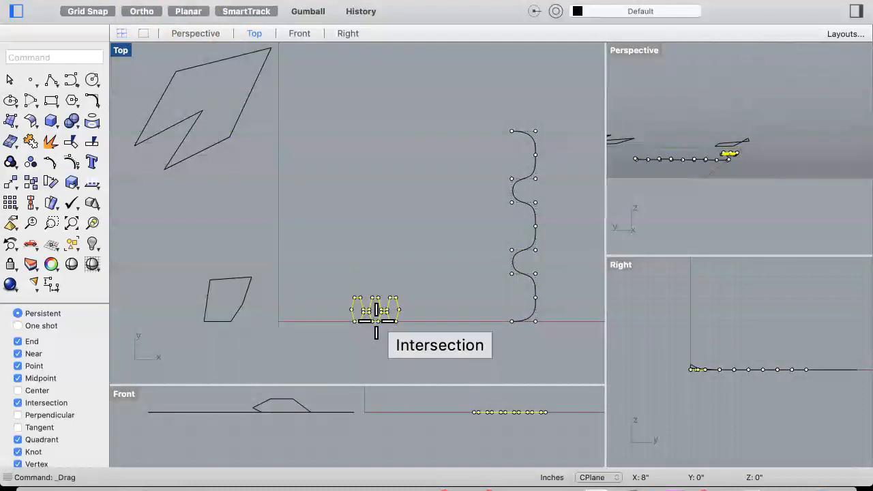
left_click_drag(375, 321, 376, 320)
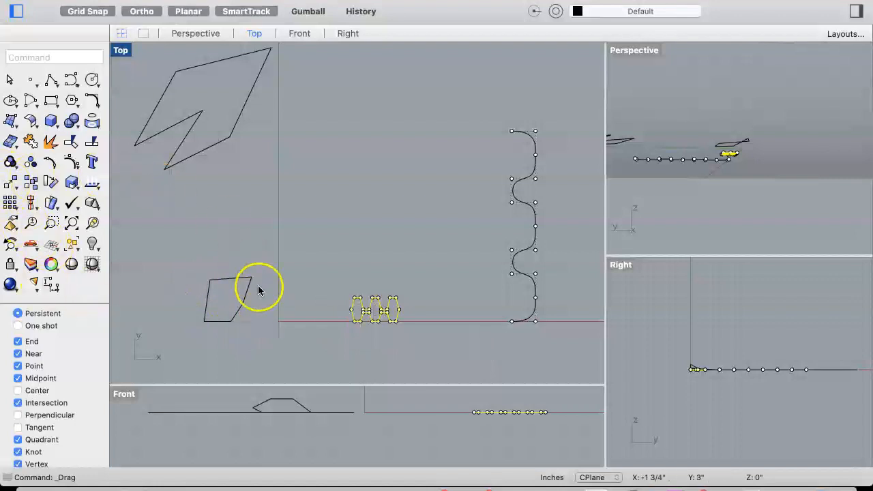
key("Escape")
mouse_move(371, 303)
left_mouse_down()
mouse_move(362, 265)
mouse_move(384, 170)
mouse_move(370, 292)
left_mouse_up()
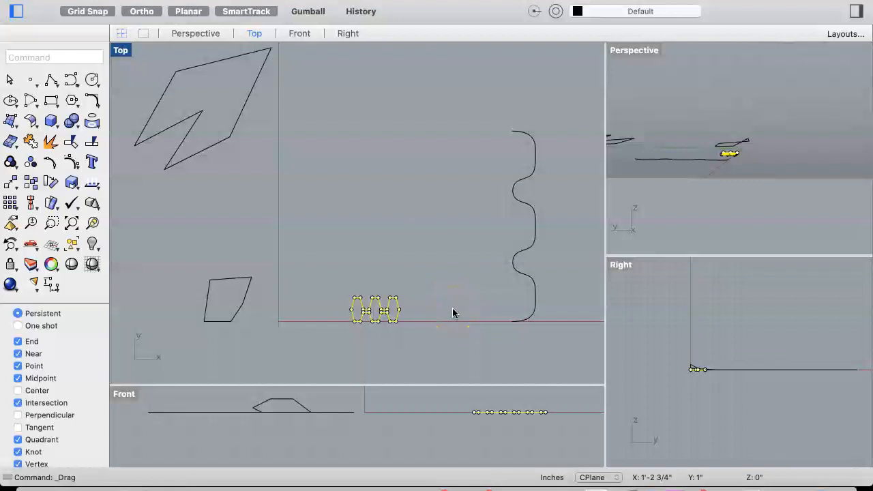
left_click(547, 310)
left_click(437, 316)
left_click_drag(418, 302, 403, 303)
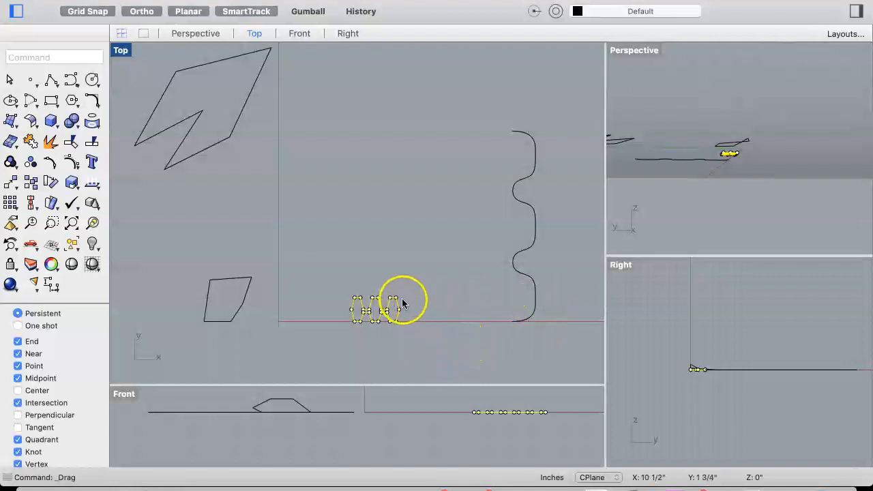
left_click(438, 328)
Try a straight 5" solid extrusion of the small notched outline, placed below the ground plane, and undo it.
scroll(438, 328, "down", 3)
scroll(438, 328, "down", 5)
scroll(438, 328, "up", 1)
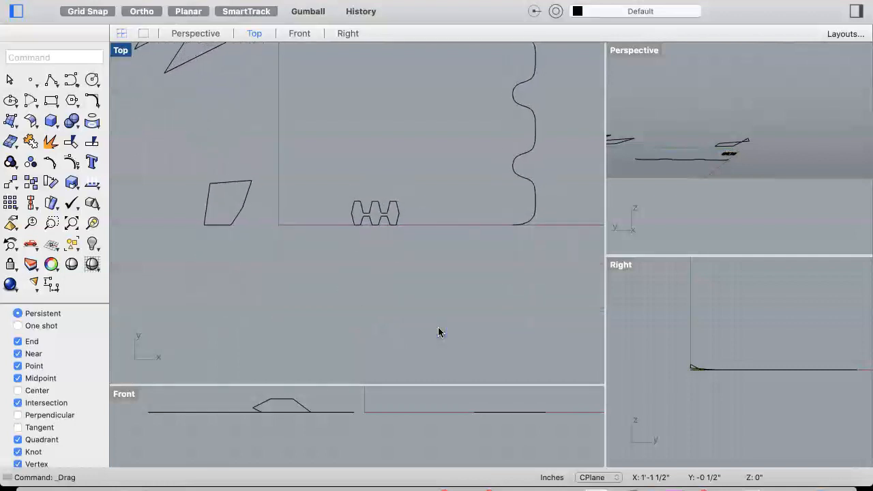
left_click(397, 210)
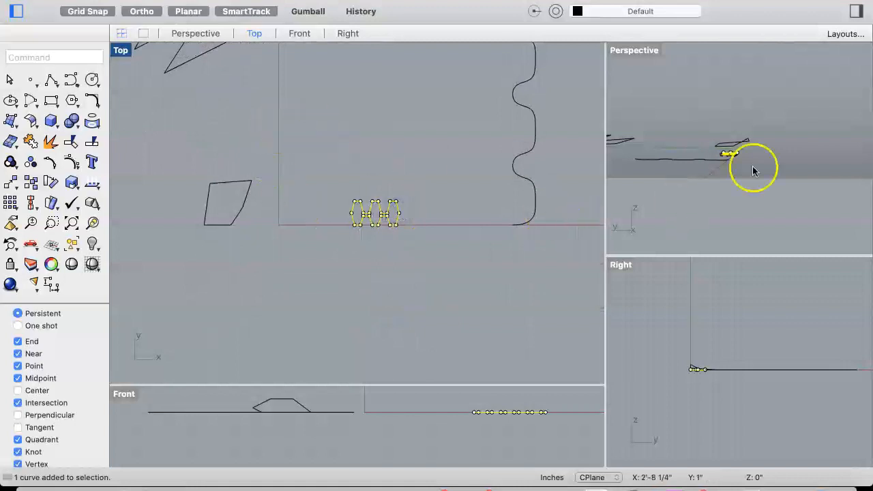
scroll(765, 176, "up", 5)
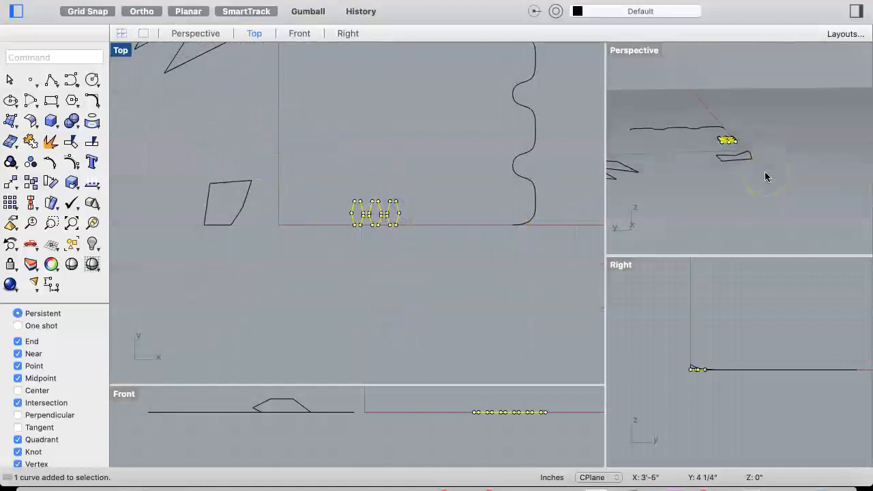
scroll(765, 176, "right", 5)
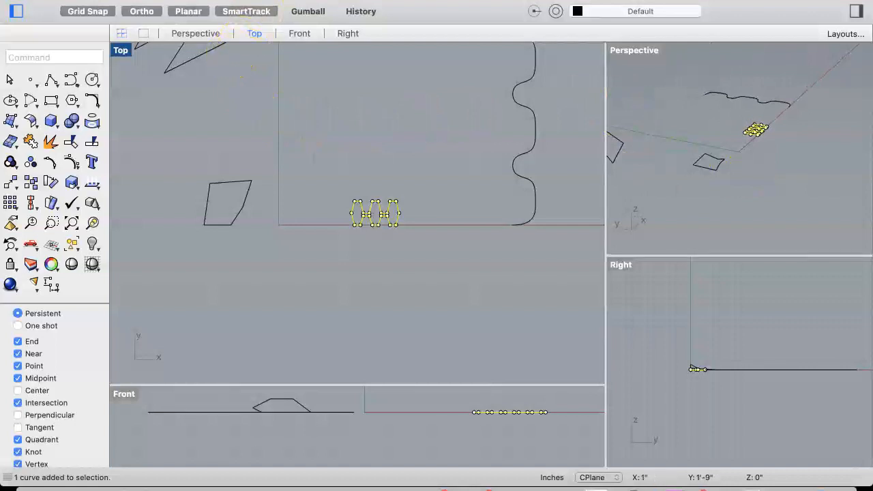
left_click(288, 1)
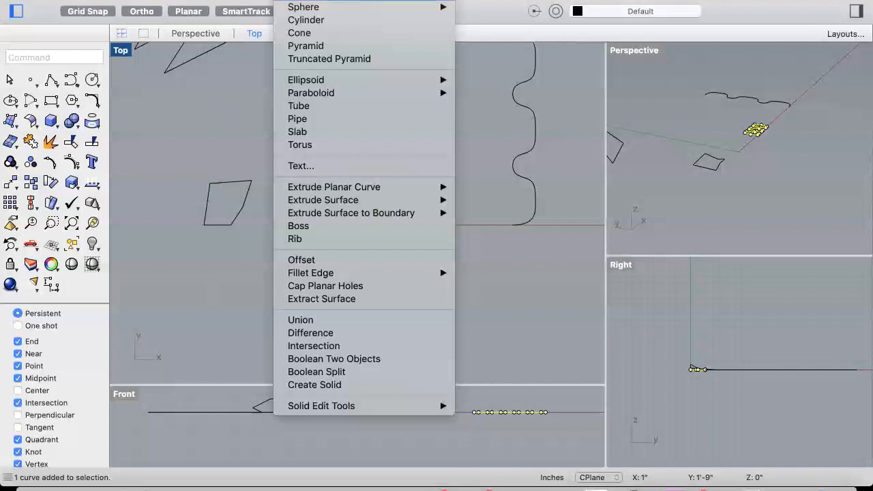
mouse_move(401, 187)
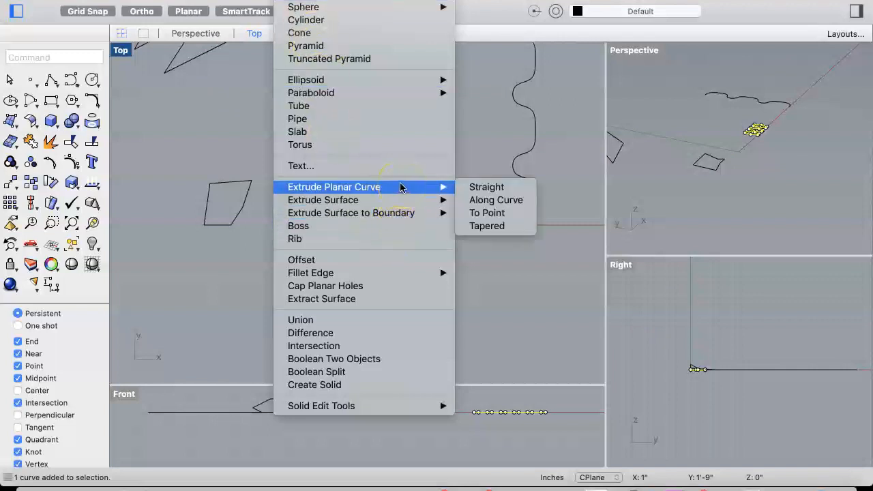
left_click(462, 188)
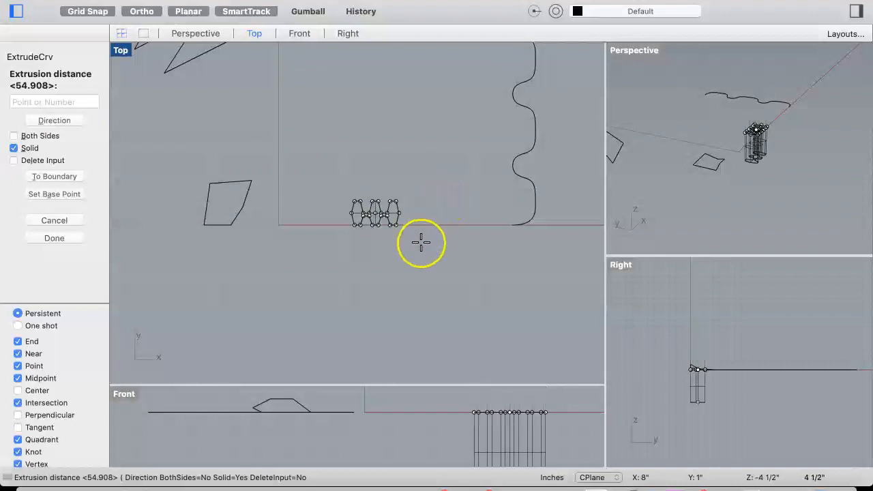
mouse_move(412, 413)
right_mouse_down()
mouse_move(400, 434)
mouse_move(408, 417)
right_mouse_up()
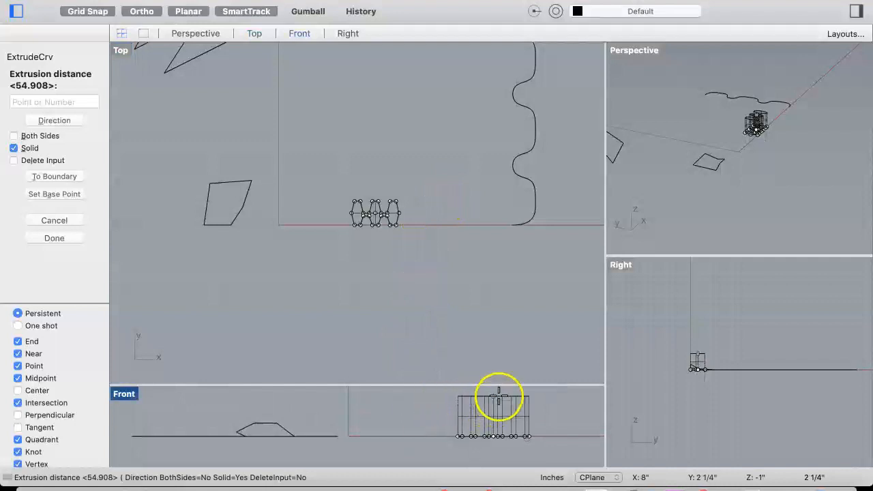
scroll(498, 395, "down", 5)
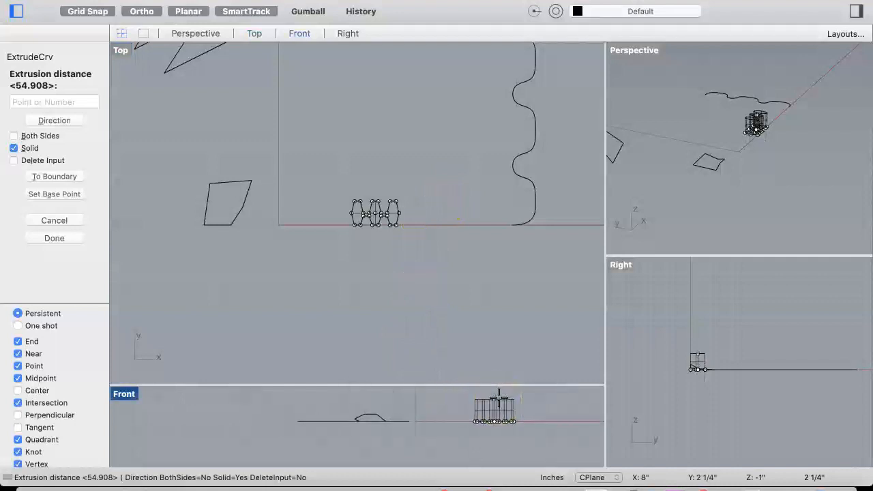
right_click_drag(498, 398, 490, 420)
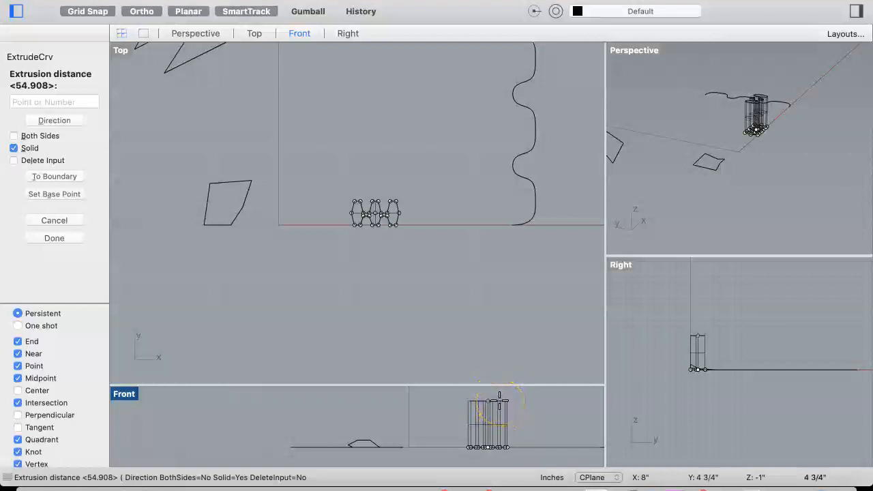
left_click(31, 102)
type("5")
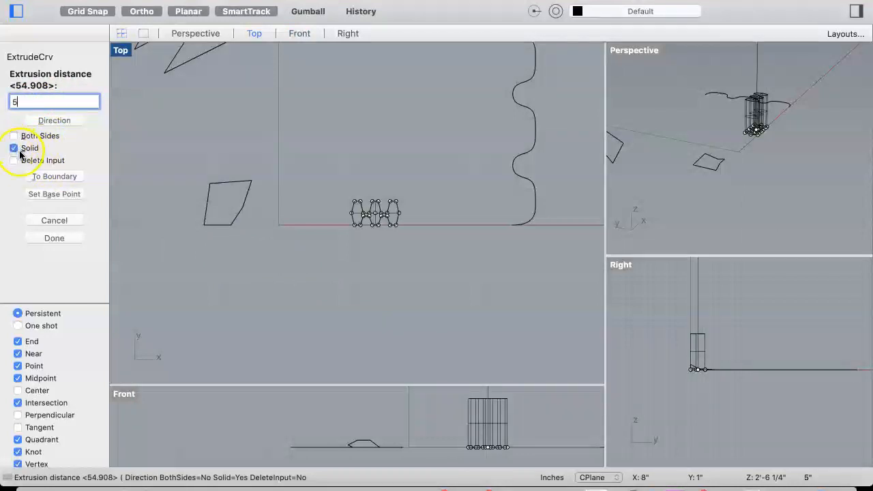
left_click(579, 438)
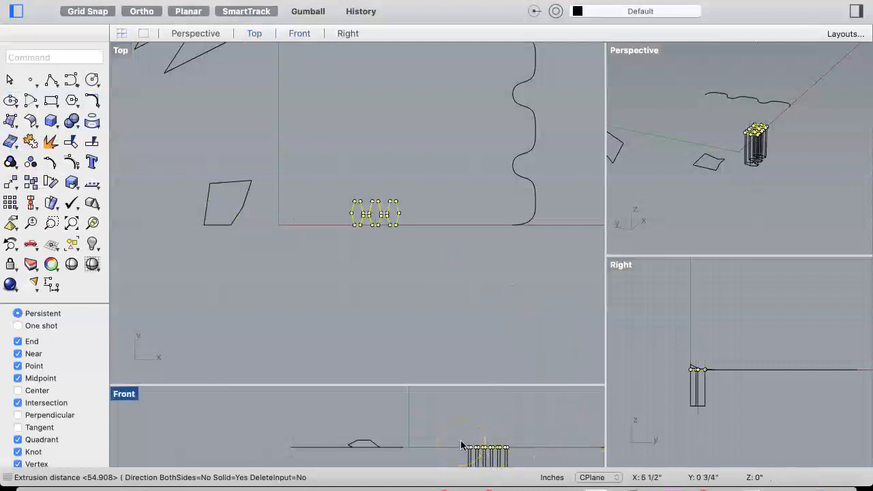
left_click(516, 441)
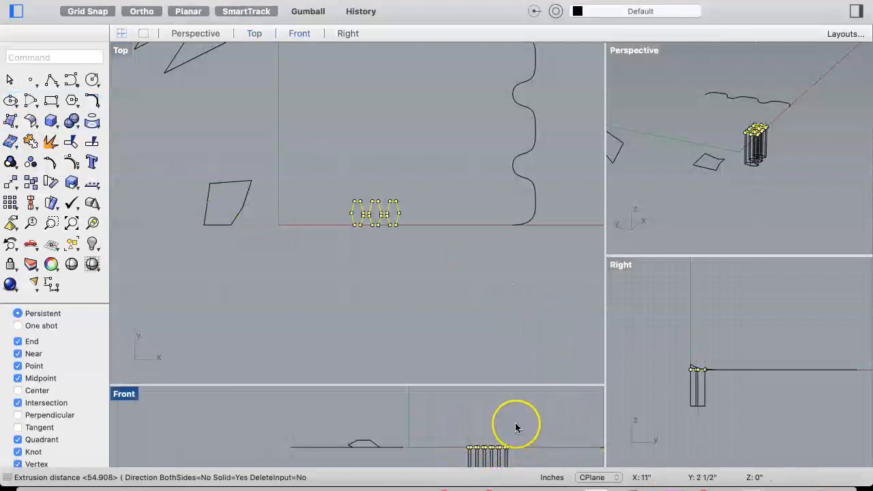
key("super+z")
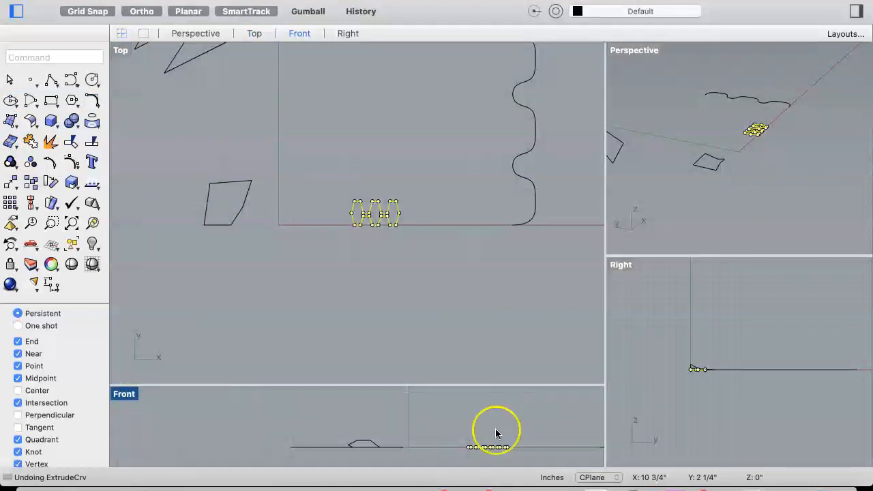
Extrude the small notched outline straight upward 5" as a solid with Extrude Planar Curve.
left_click(243, 0)
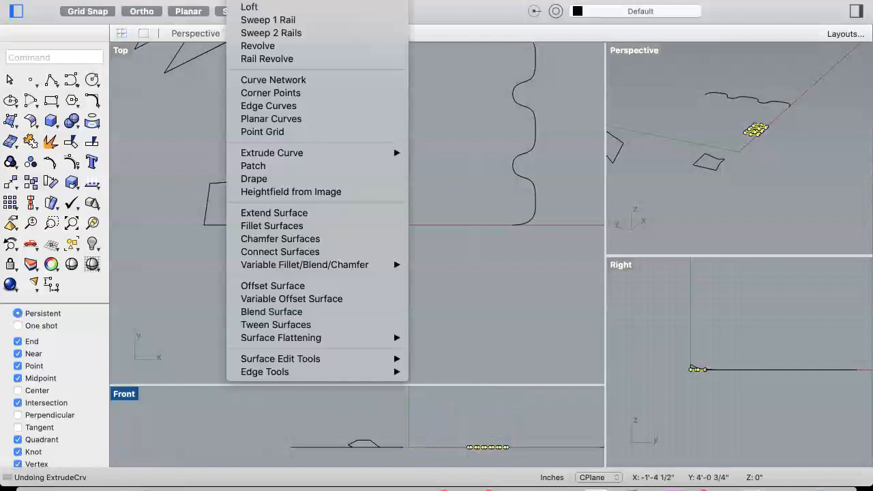
mouse_move(290, 1)
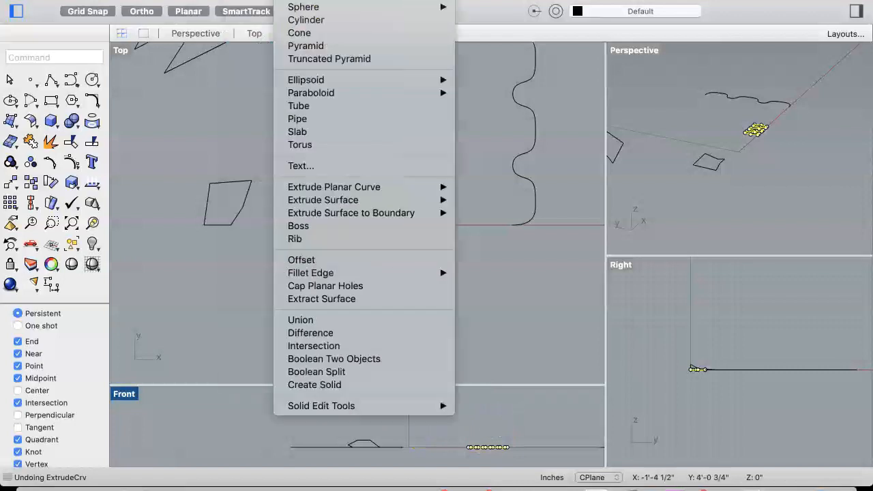
mouse_move(351, 186)
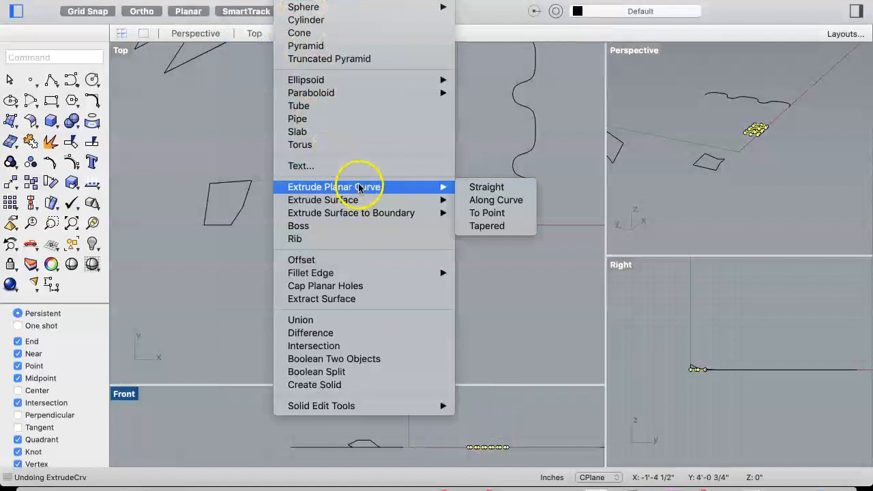
left_click(480, 188)
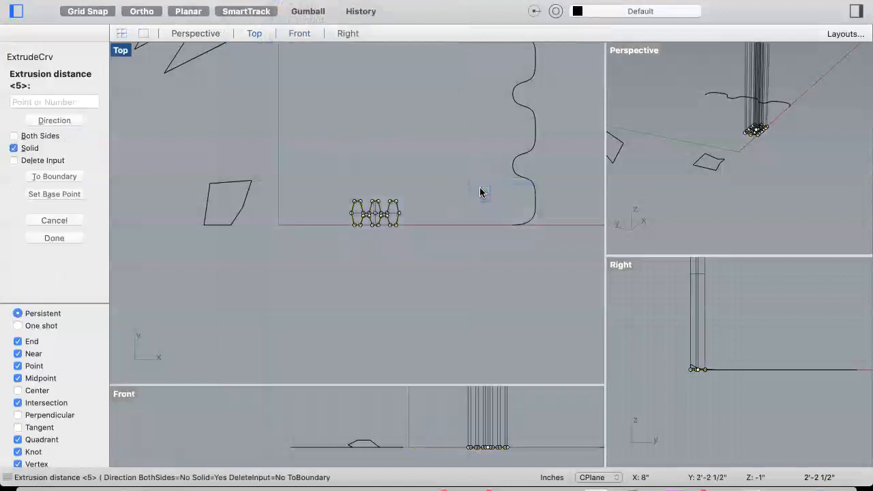
left_click(66, 101)
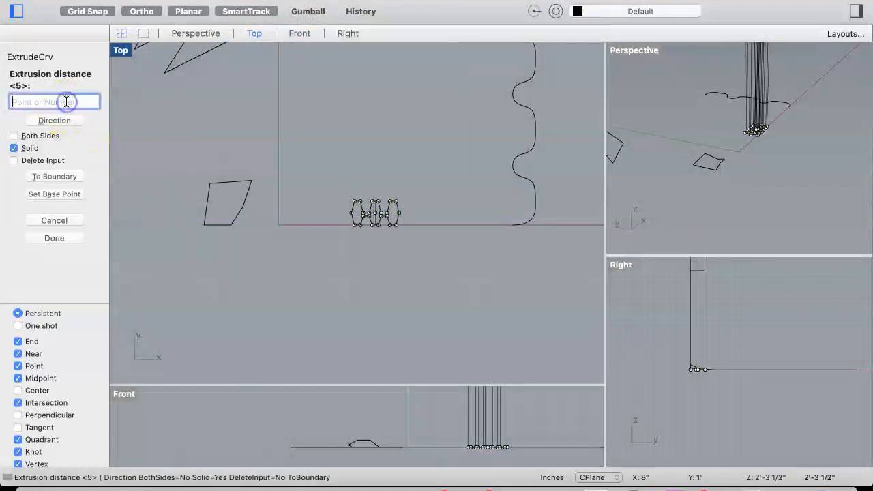
type("5")
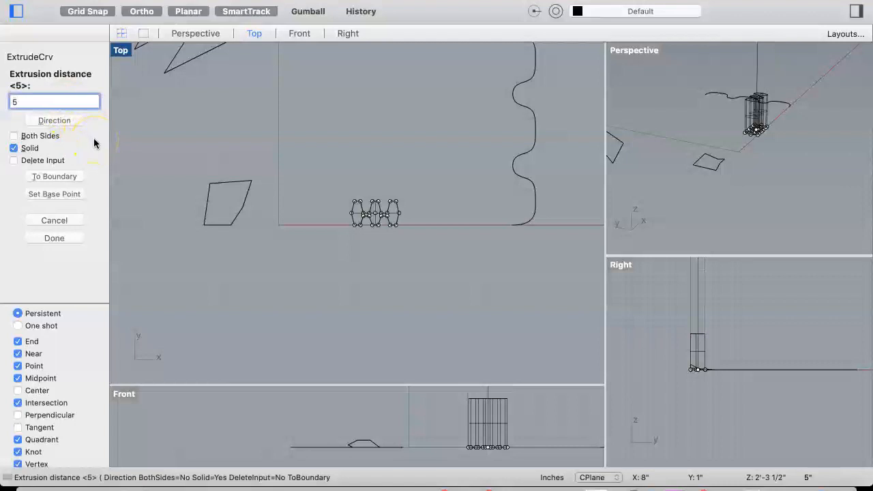
key("Return")
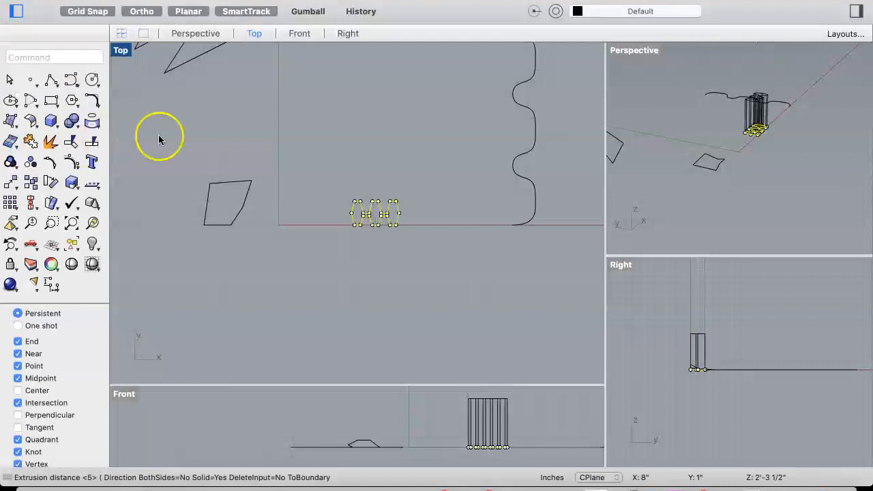
Examine the extruded notched solid from several angles and up close in the Perspective view.
left_click(780, 198)
scroll(786, 121, "up", 5)
scroll(786, 122, "right", 10)
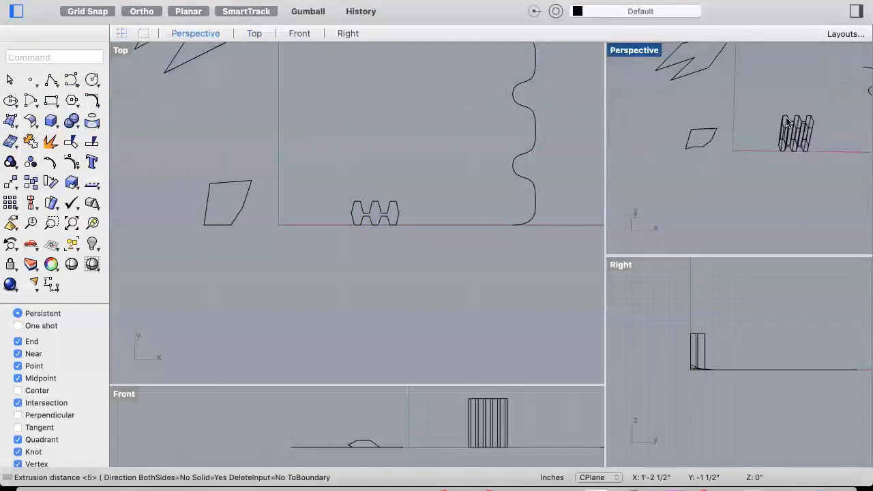
scroll(786, 121, "right", 10)
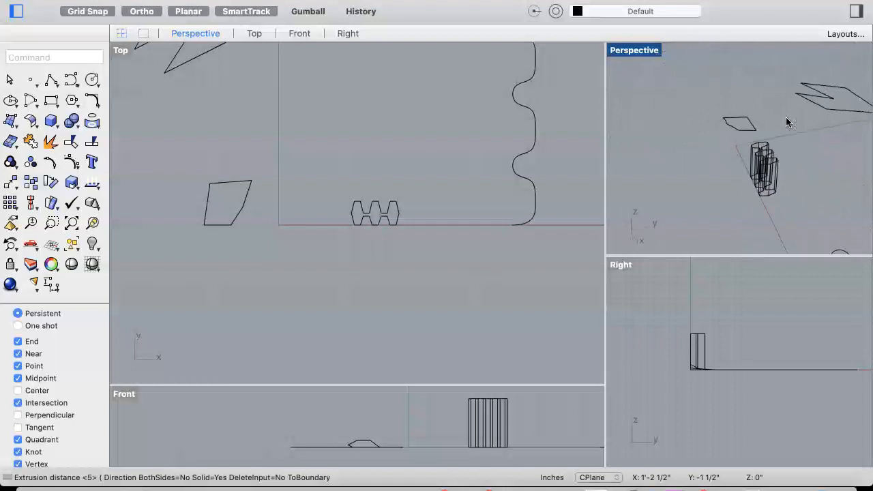
scroll(787, 121, "right", 5)
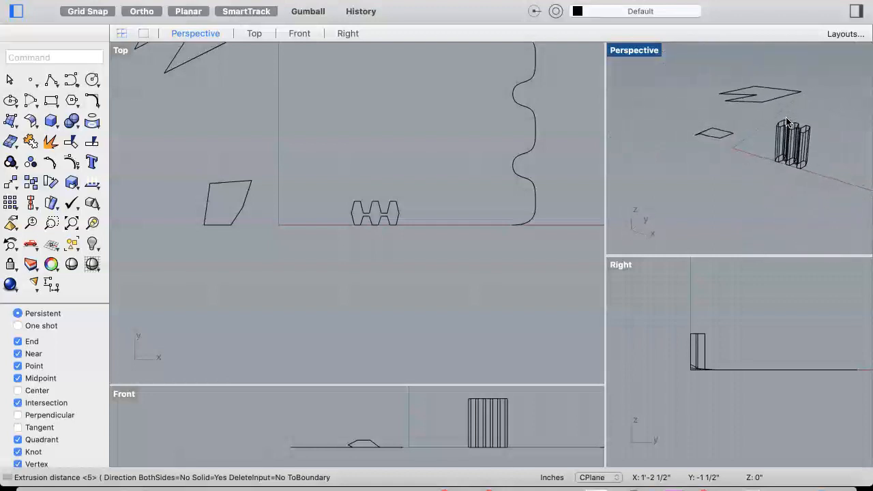
scroll(824, 162, "up", 5)
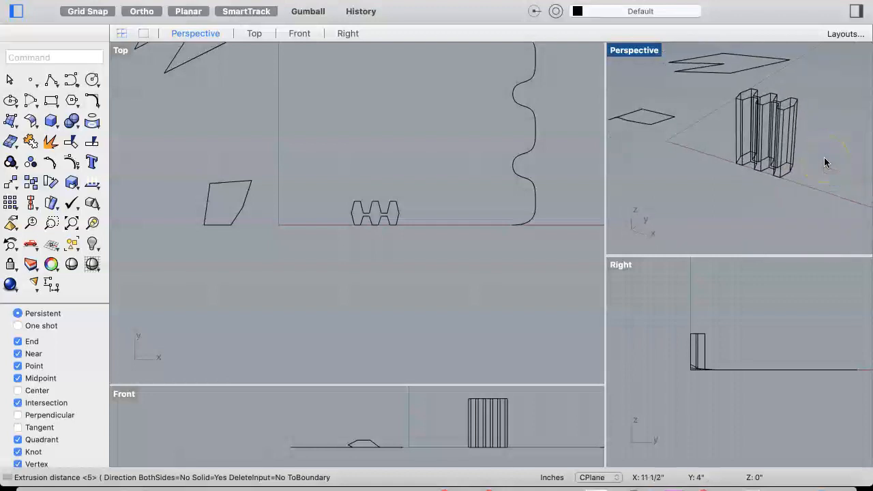
left_click(780, 145)
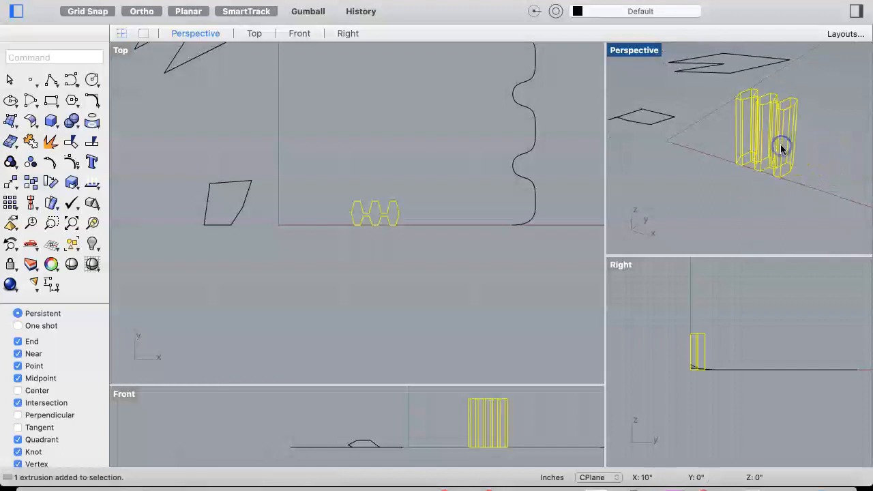
left_click(92, 223)
right_click_drag(686, 198, 786, 119)
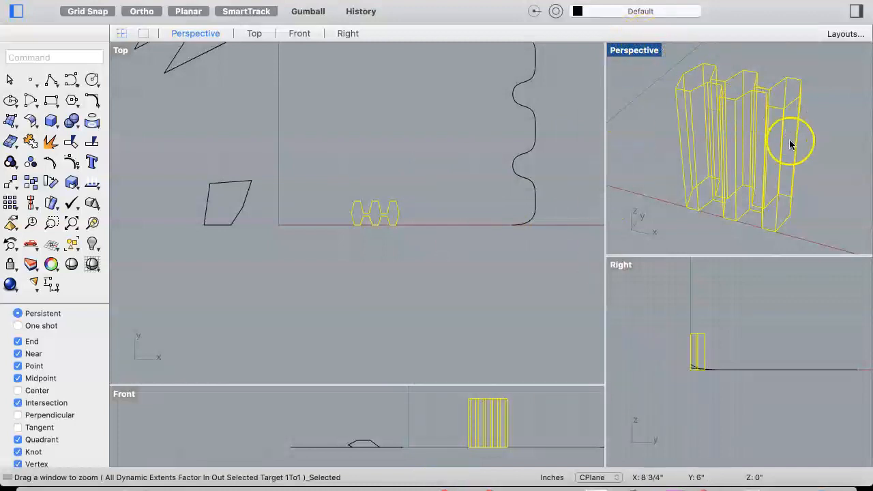
left_click(635, 50)
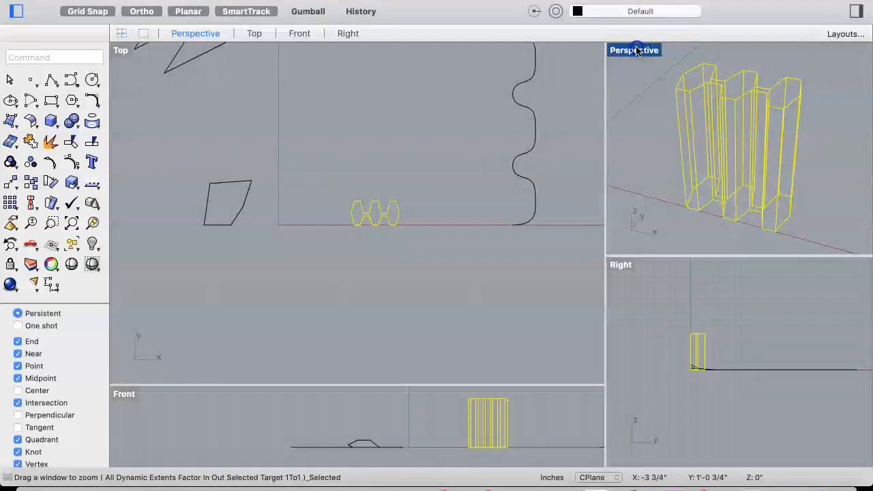
Set the Perspective viewport's display mode to Ghosted and view the notched solid from another angle.
left_click(635, 50)
left_click(647, 51)
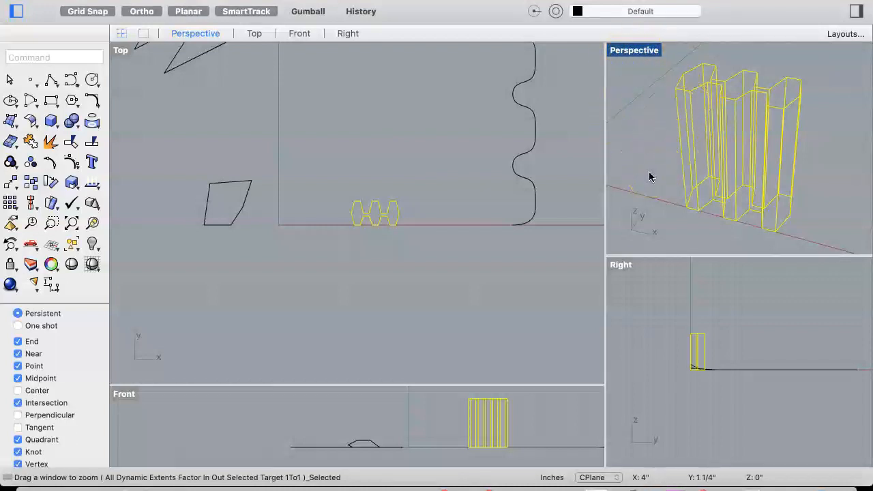
right_click(638, 118)
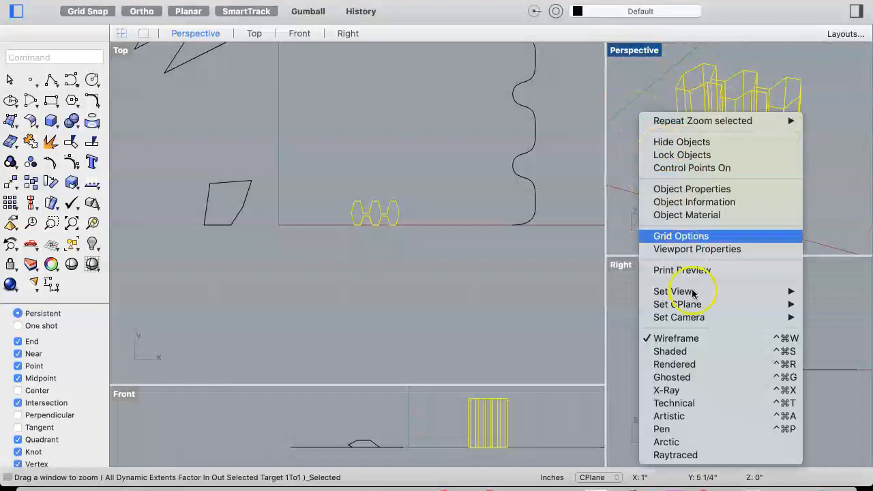
left_click(669, 377)
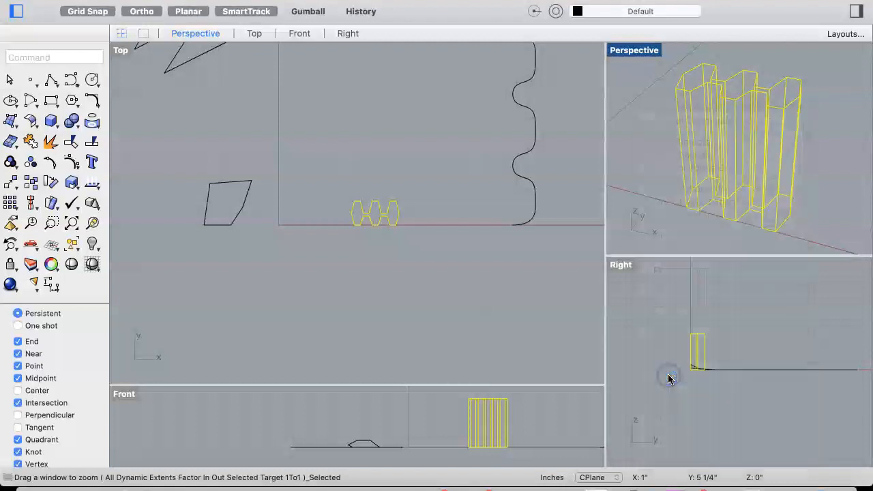
right_click_drag(765, 188, 765, 192)
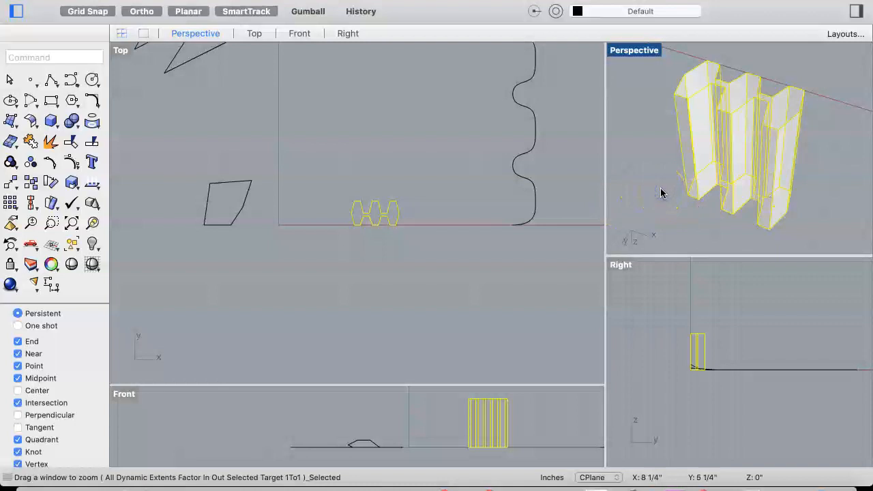
Set the Perspective viewport's display mode to Shaded and deselect the notched solid.
right_click(660, 193)
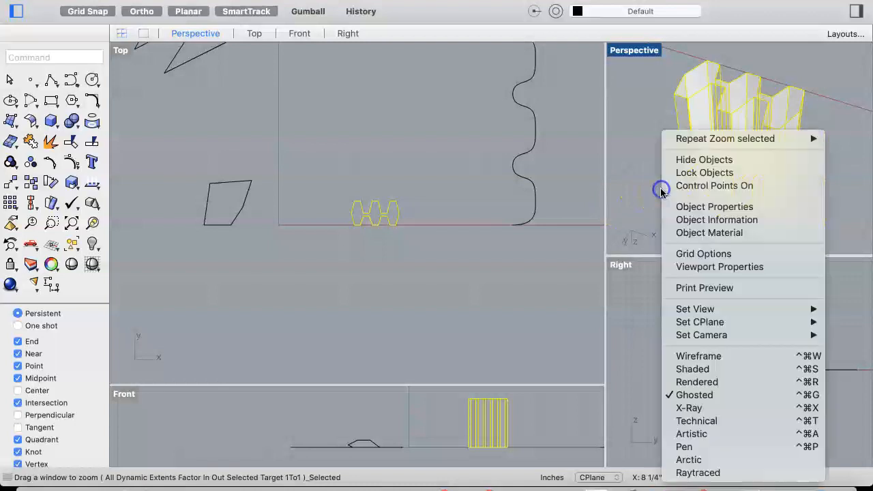
left_click(713, 368)
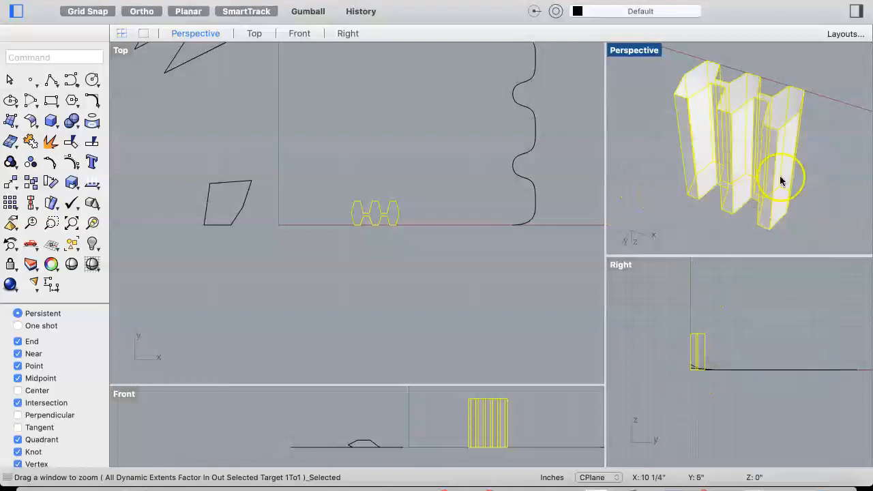
left_click(838, 164)
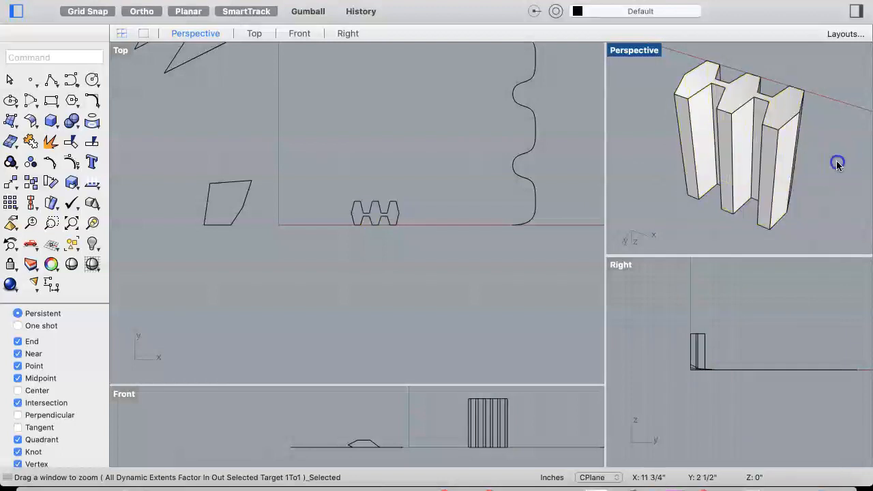
Examine the shaded notched solid from several sides and at different distances in the Perspective view.
scroll(837, 165, "up", 3)
scroll(838, 166, "right", 3)
scroll(837, 165, "left", 10)
scroll(838, 166, "left", 6)
scroll(838, 166, "up", 10)
scroll(837, 166, "down", 8)
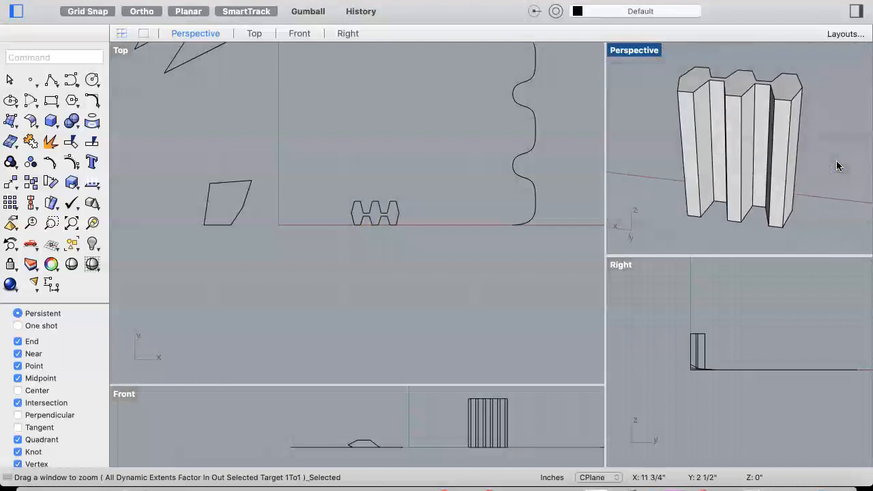
scroll(837, 165, "left", 5)
scroll(838, 165, "left", 3)
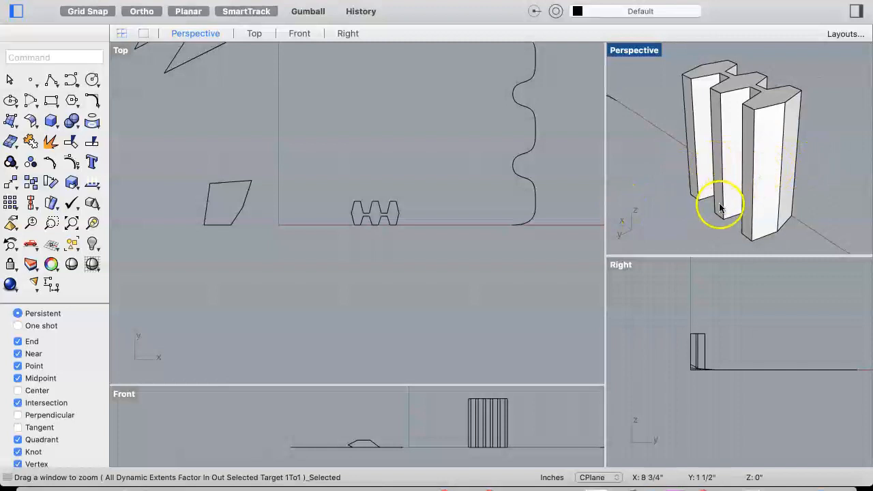
right_click_drag(717, 204, 728, 185)
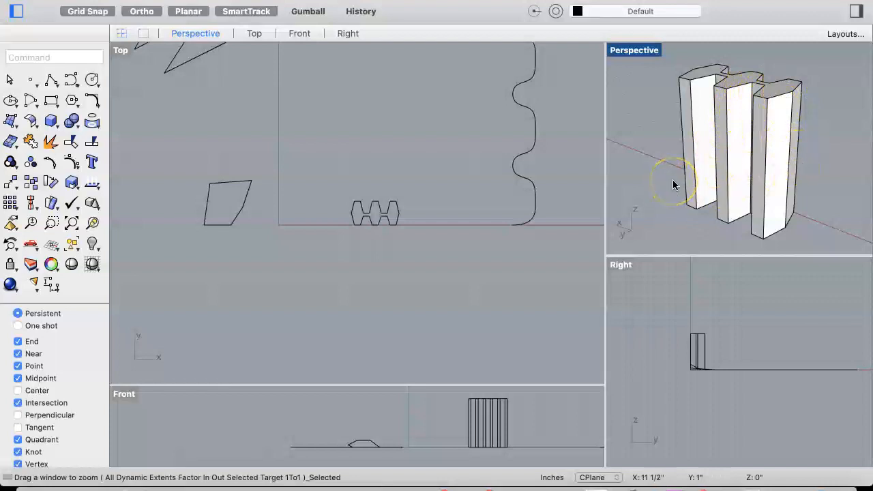
scroll(672, 183, "down", 5)
scroll(672, 184, "down", 4)
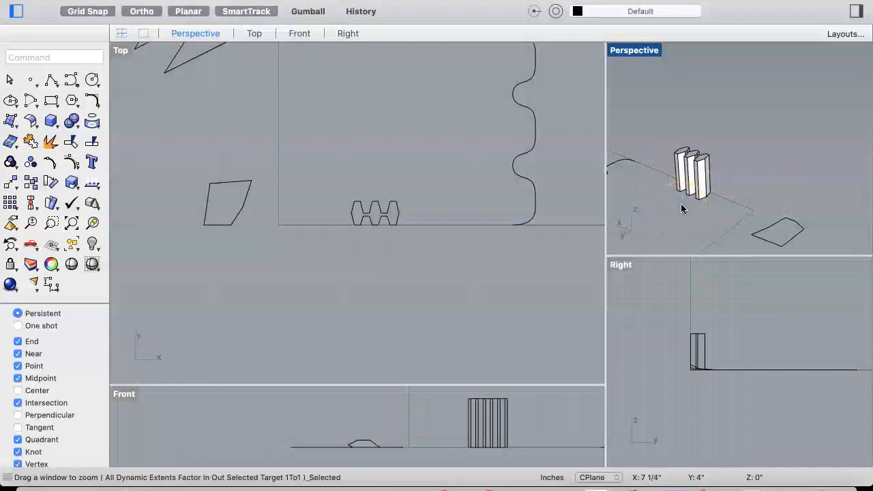
scroll(680, 204, "up", 4)
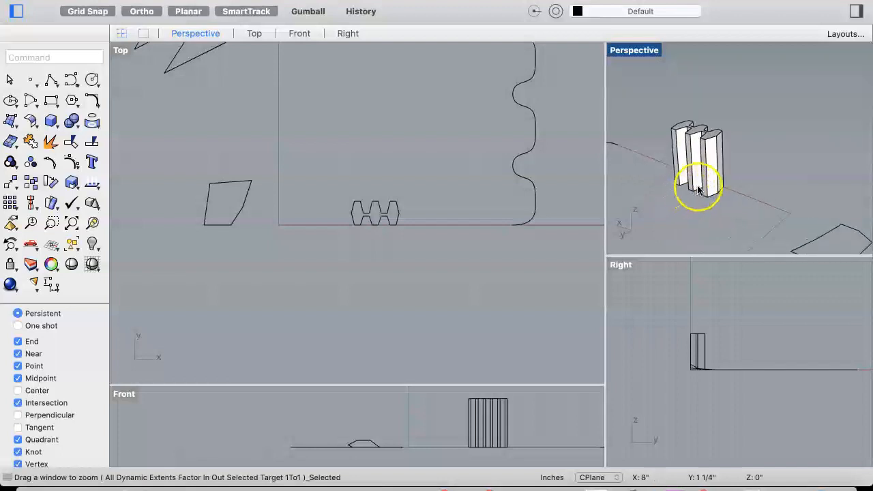
scroll(698, 190, "up", 2)
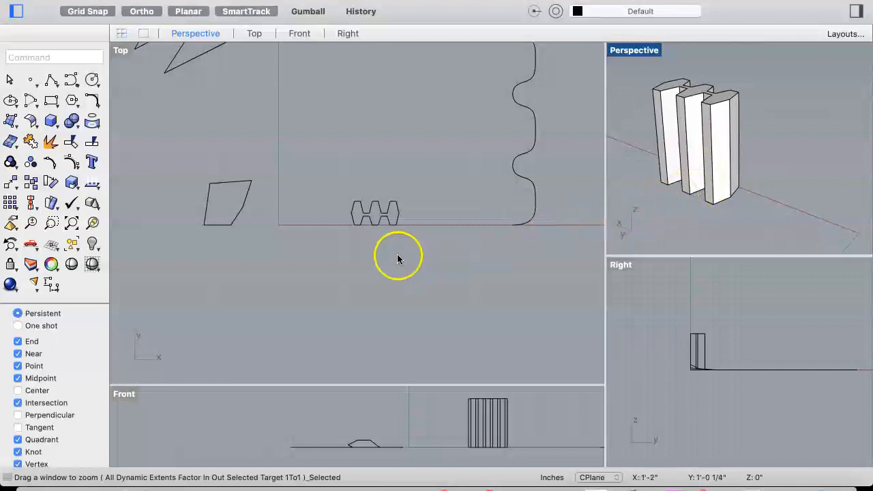
Extrude the small irregular closed outline beside the origin straight upward about 2 1/2" with Extrude Planar Curve and the Solid option on.
left_click(235, 219)
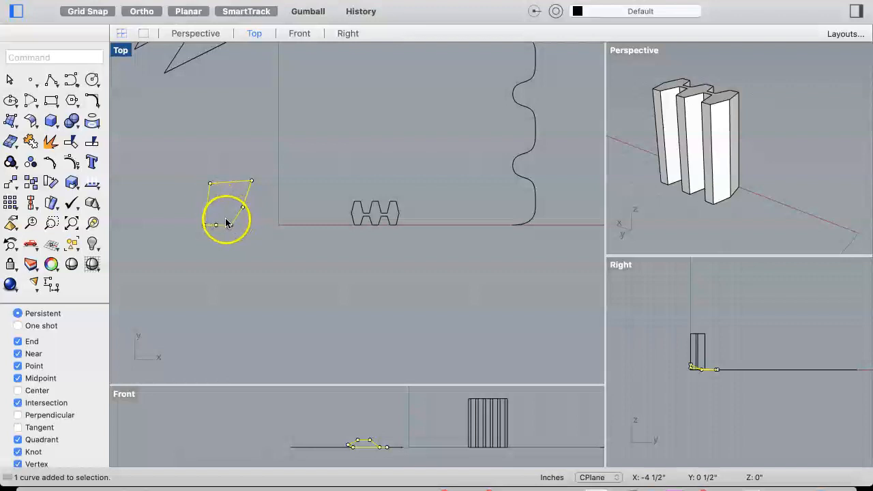
left_click(274, 11)
left_click(279, 0)
mouse_move(370, 186)
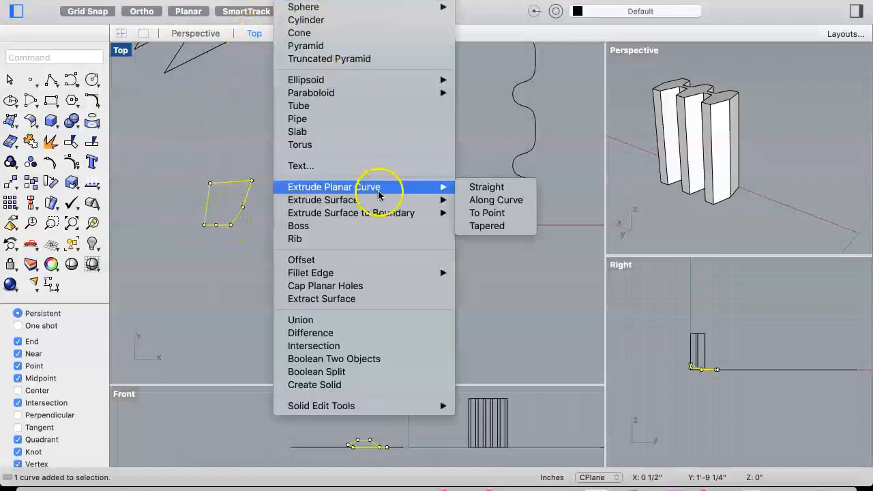
left_click(486, 187)
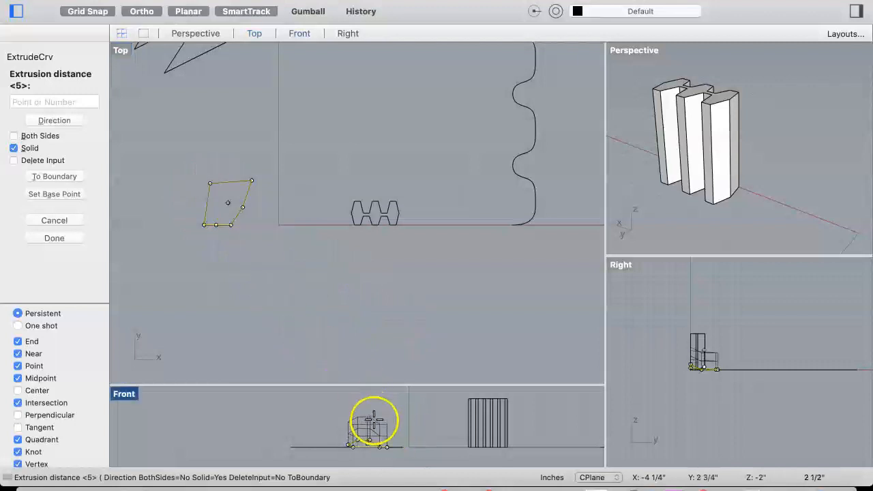
left_click(368, 417)
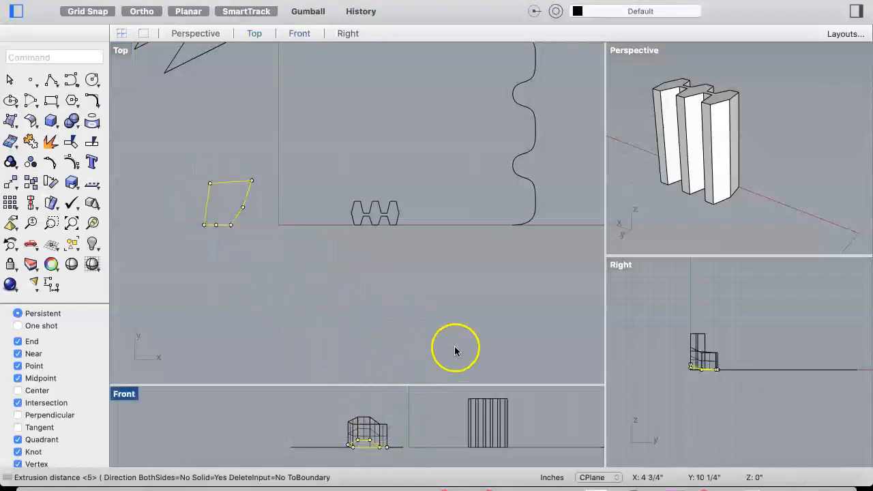
Examine the extruded irregular outline up close in the Perspective view, checking its top and base, and deselect the outline.
scroll(827, 130, "down", 8)
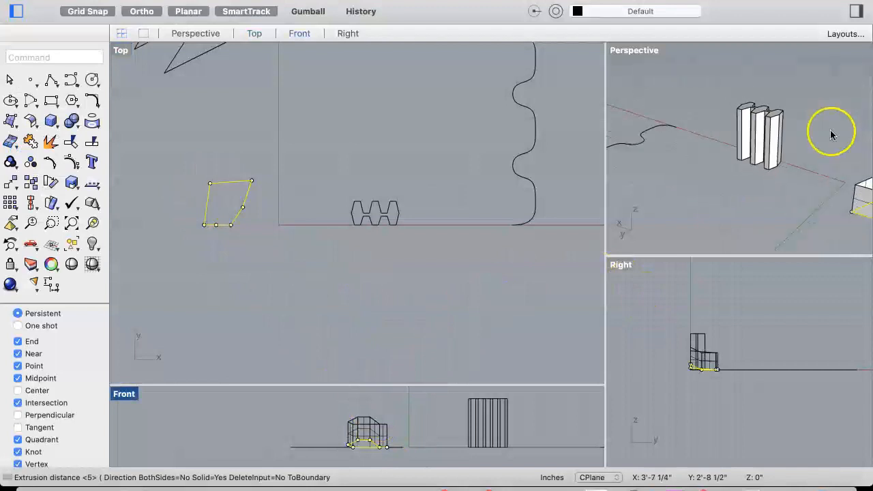
mouse_move(831, 134)
right_mouse_down()
mouse_move(705, 123)
mouse_move(647, 130)
mouse_move(807, 239)
mouse_move(737, 236)
right_mouse_up()
right_click_drag(833, 235, 648, 109)
scroll(645, 117, "up", 10)
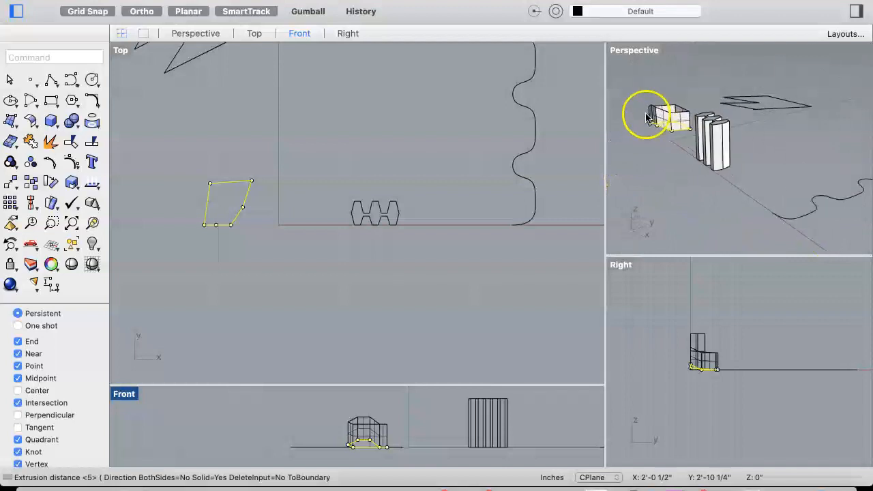
scroll(654, 113, "up", 8)
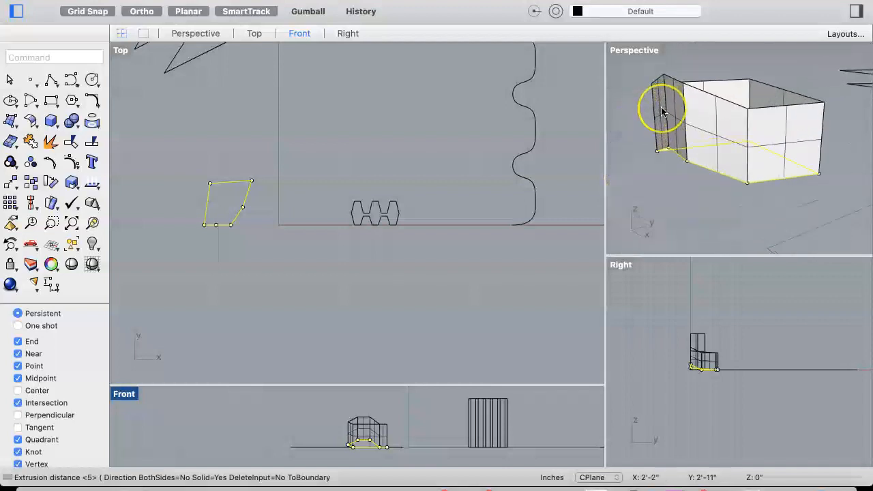
scroll(661, 111, "down", 5)
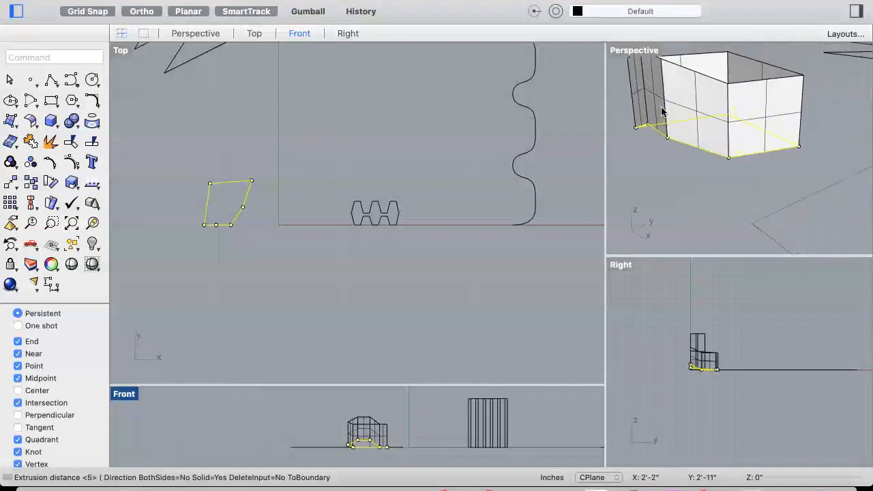
scroll(662, 111, "down", 1)
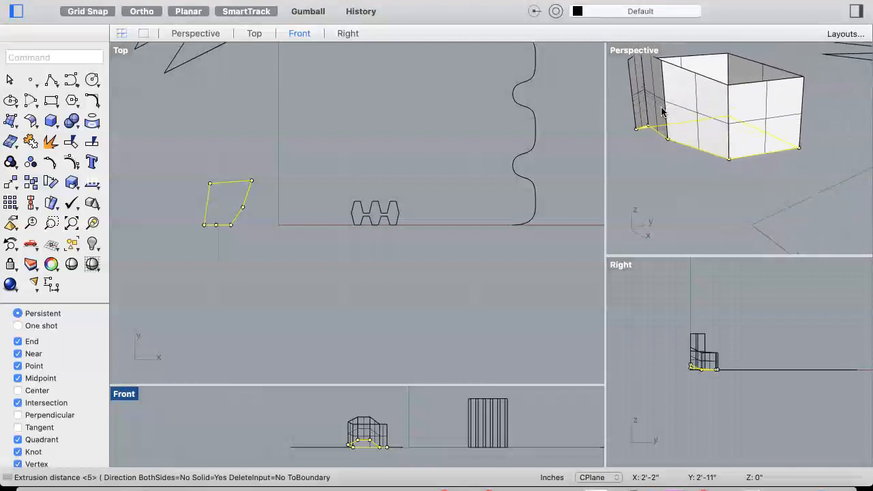
scroll(662, 111, "down", 1)
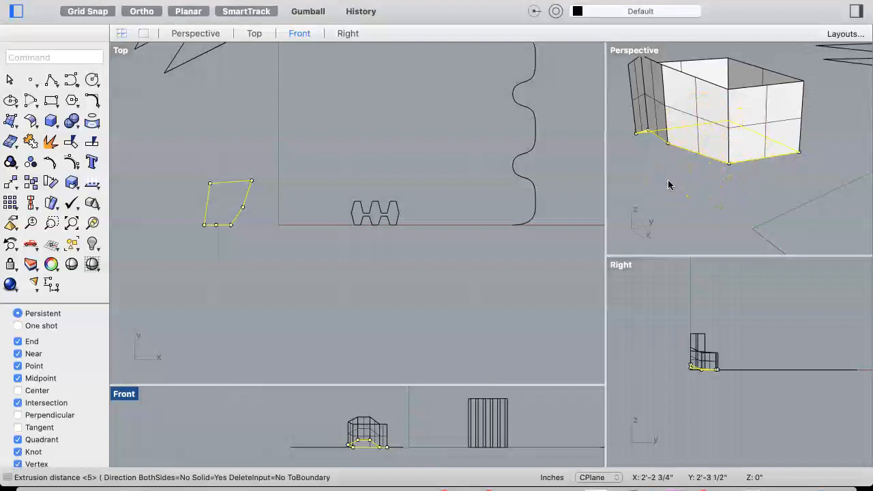
scroll(762, 96, "down", 5)
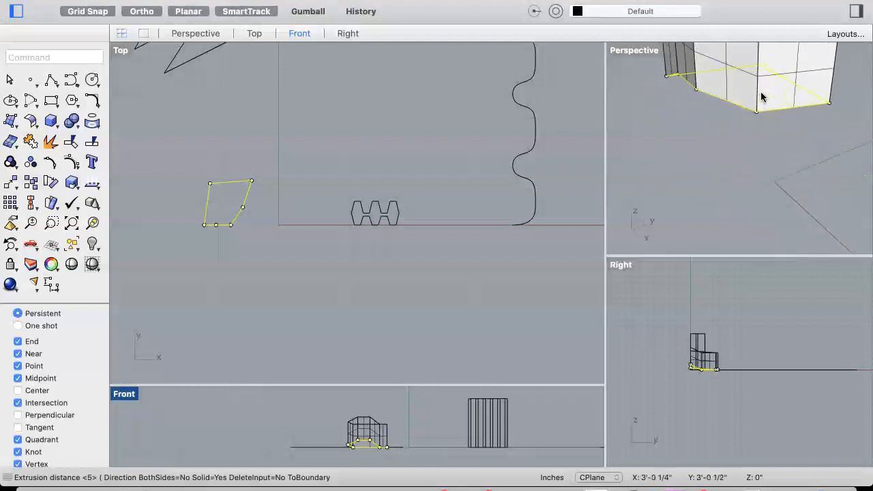
left_click(92, 223)
left_click(741, 125)
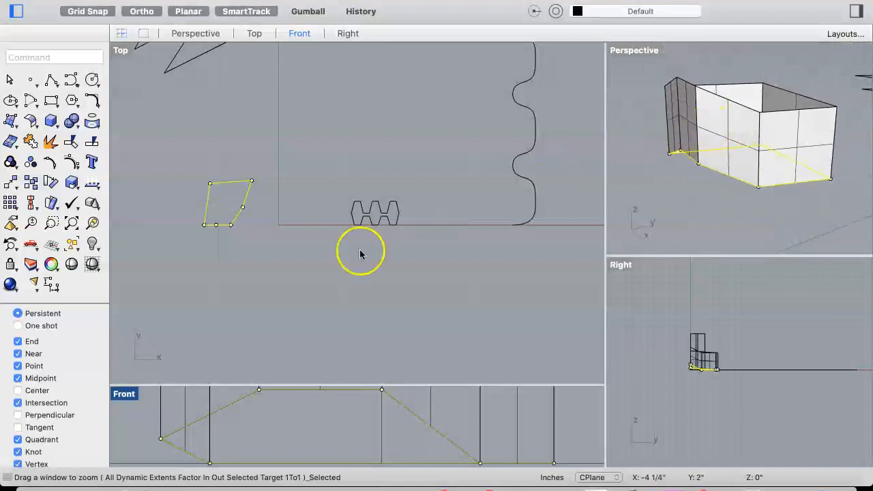
left_click(643, 199)
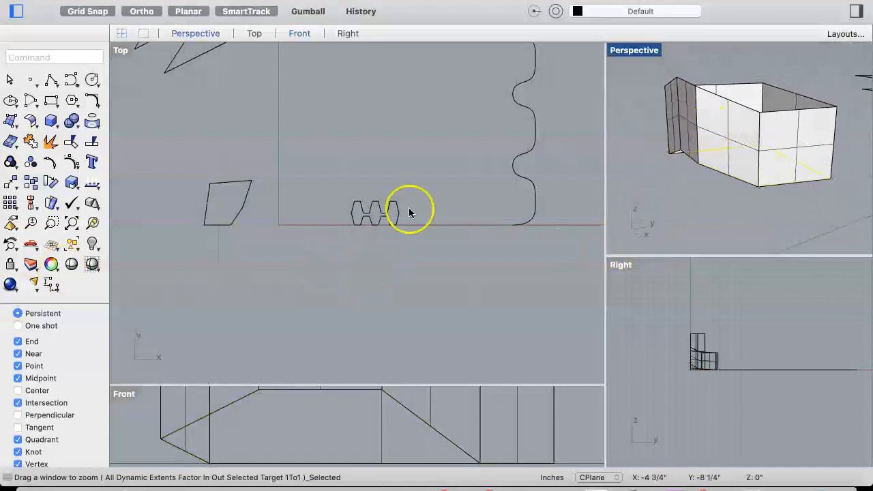
Compare the extruded irregular outline with the notched solid, seen together in the Perspective view.
scroll(684, 128, "down", 2)
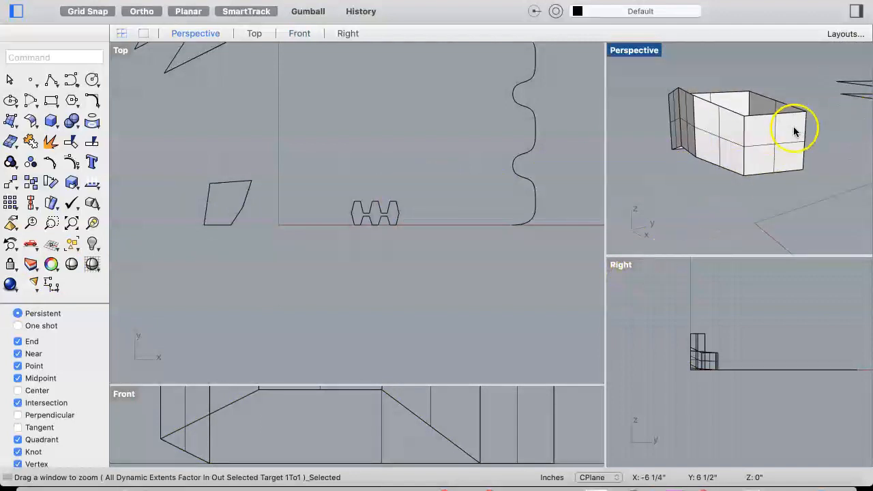
scroll(791, 130, "down", 5)
scroll(756, 164, "down", 2)
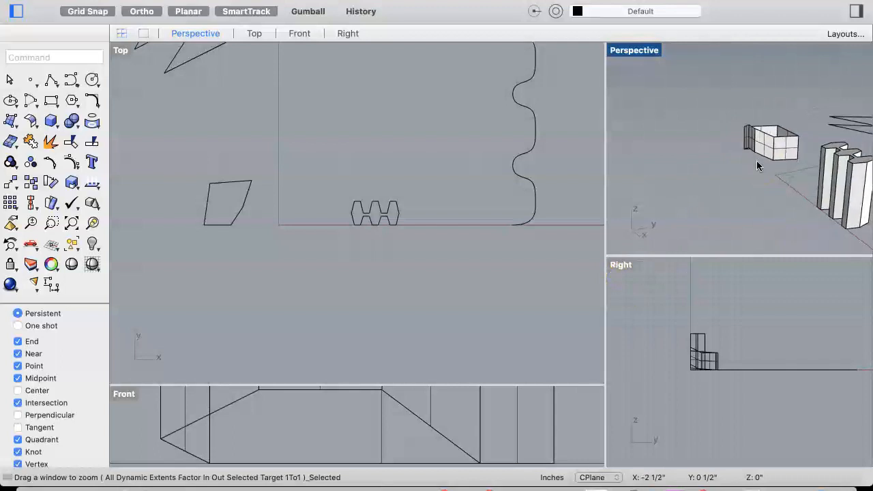
left_click(840, 184)
right_click_drag(739, 194, 826, 230)
scroll(739, 196, "down", 6)
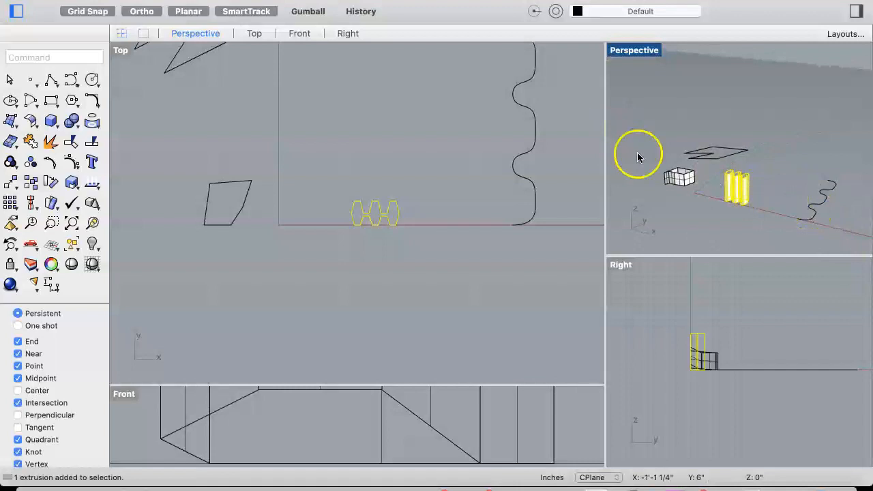
Start Revolve on the wavy open curve and place the axis start beside its lower end, about 1'-7" in X and -1" in Y.
left_click(821, 203)
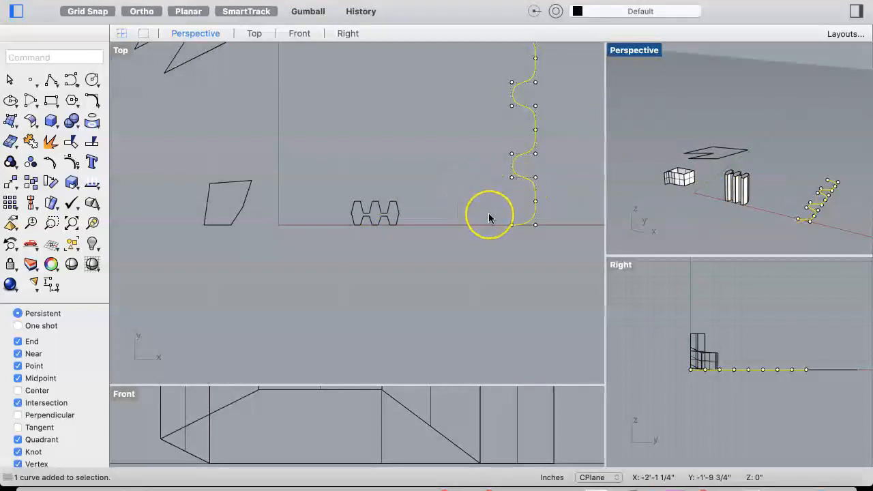
scroll(488, 218, "down", 5)
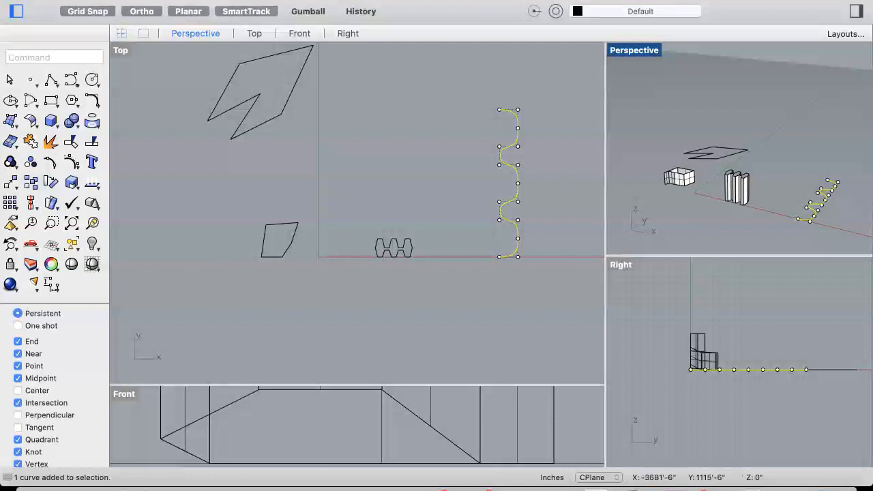
left_click(246, 0)
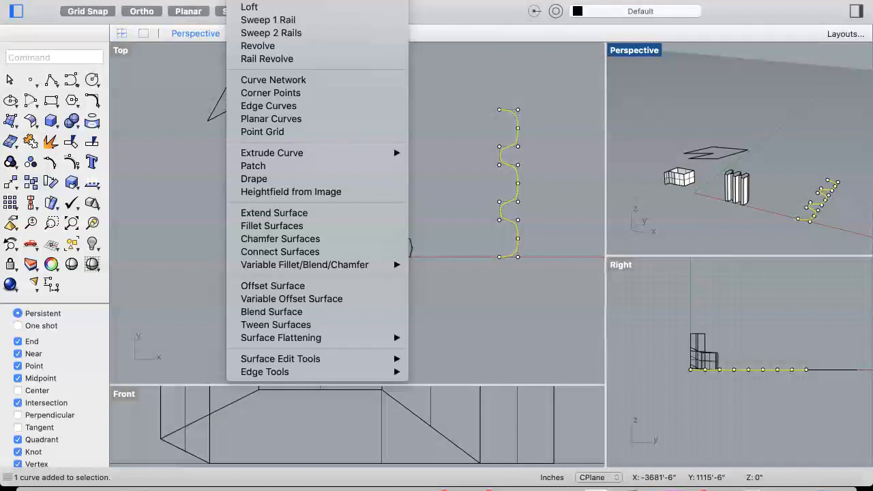
left_click(257, 47)
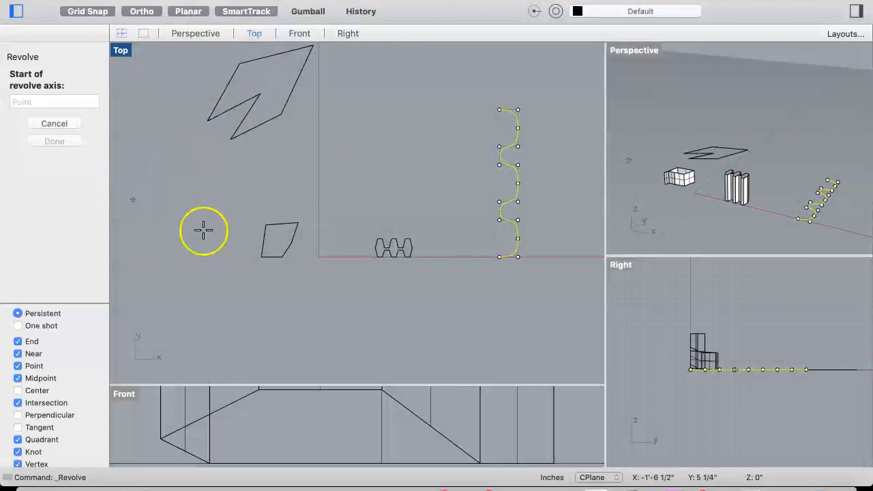
scroll(498, 277, "up", 5)
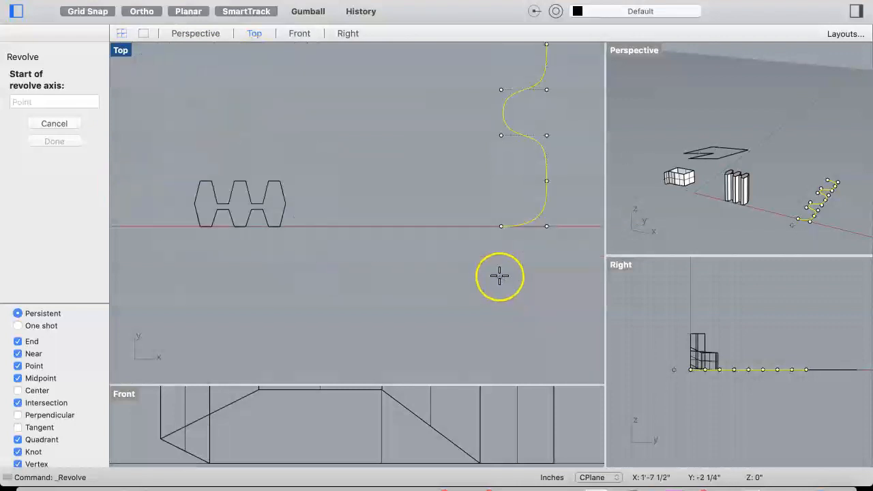
left_click(476, 215)
Enlarge the Front viewport and examine possible revolve axis directions from the start point in the Top, Right and Front views.
scroll(475, 217, "down", 5)
scroll(470, 256, "down", 4)
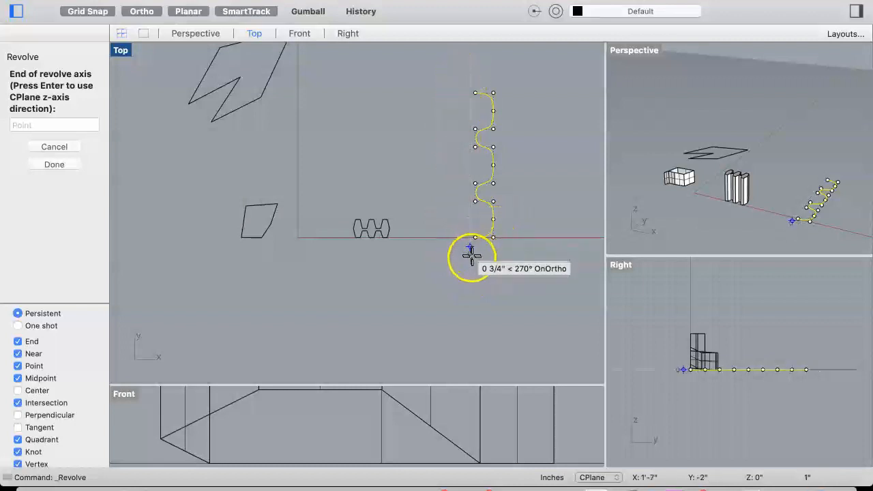
scroll(470, 246, "up", 8)
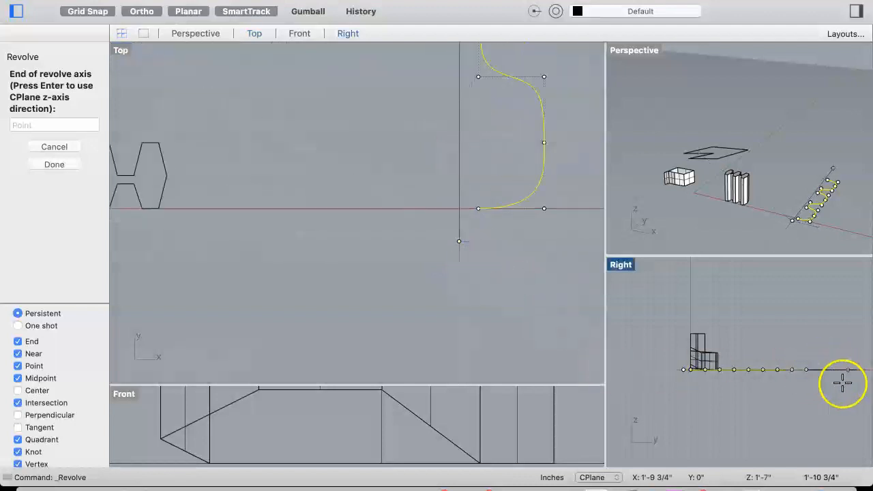
scroll(805, 382, "down", 5)
scroll(805, 387, "up", 4)
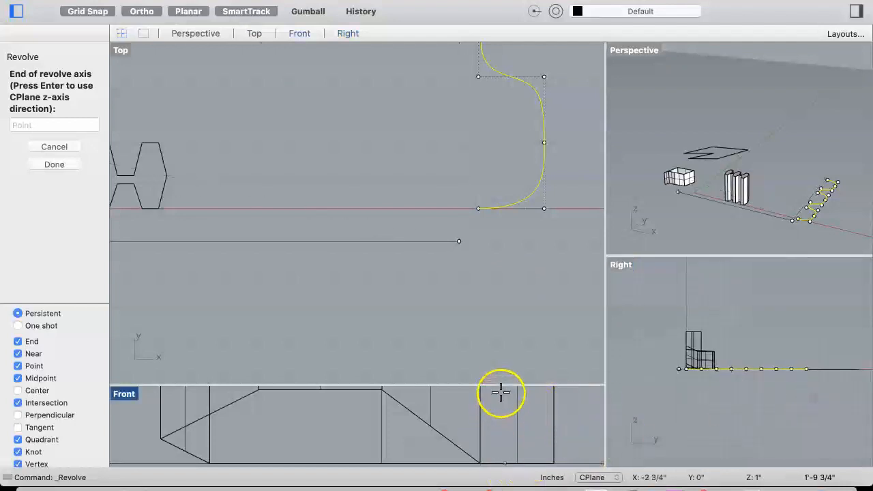
left_click_drag(504, 384, 508, 227)
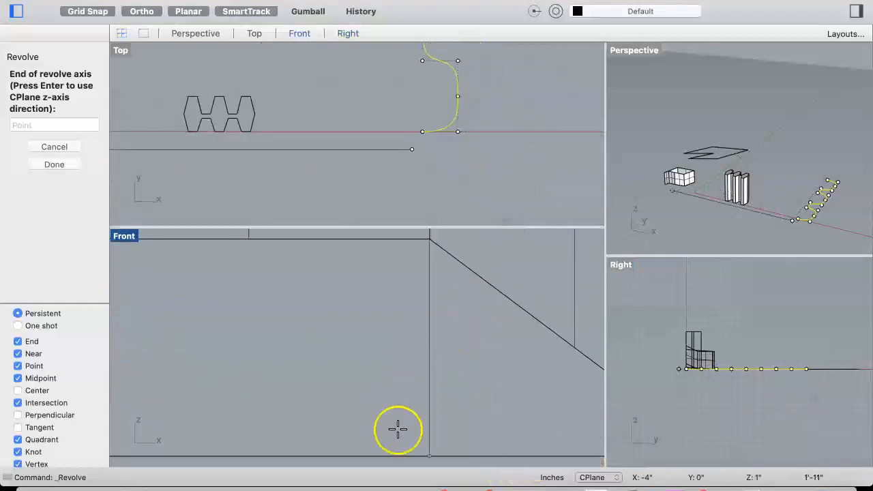
scroll(441, 383, "down", 3)
scroll(440, 383, "down", 5)
scroll(440, 382, "right", 10)
scroll(440, 383, "right", 10)
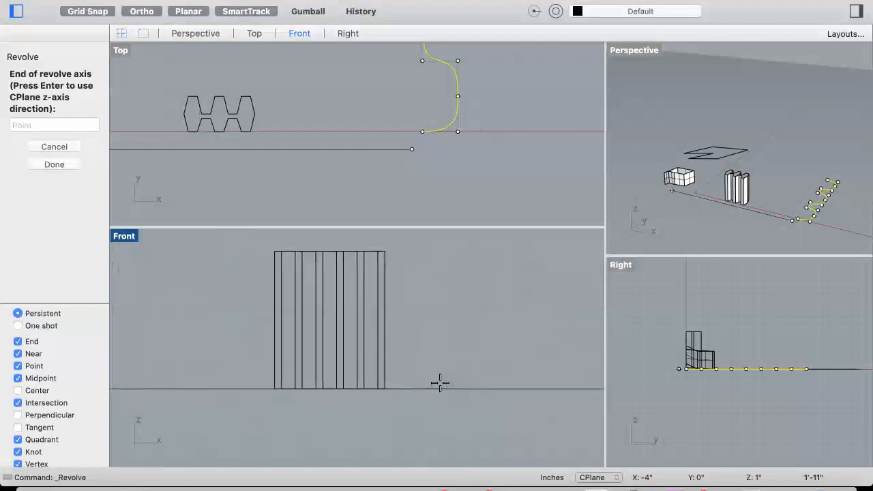
scroll(395, 410, "up", 5)
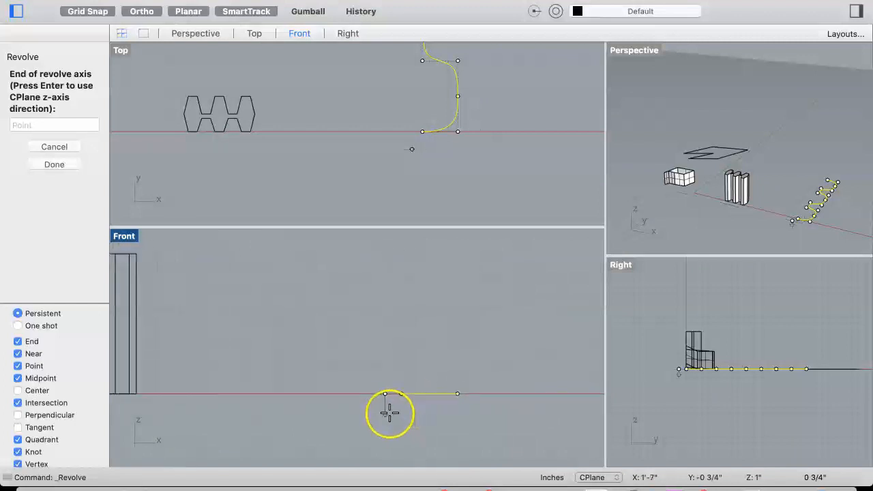
scroll(390, 413, "down", 2)
scroll(390, 412, "right", 4)
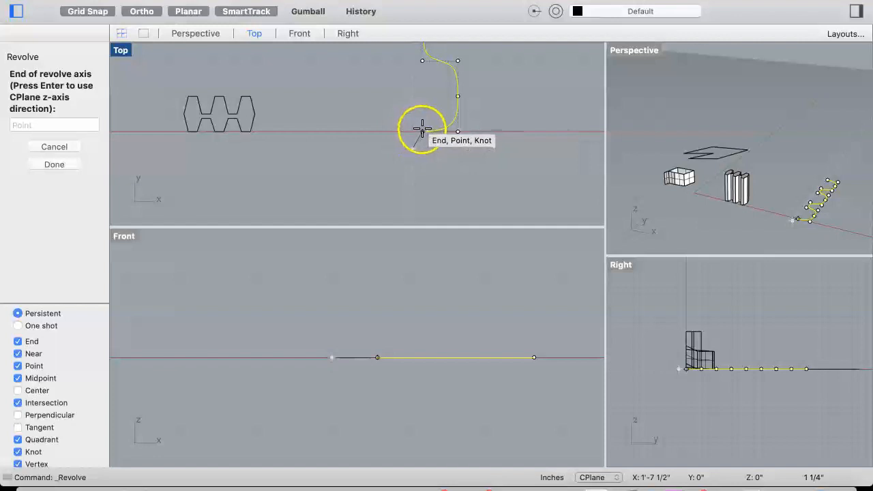
End the revolve axis straight up along the Y direction in the Top view, making it about 1'-9 3/4" long.
scroll(413, 122, "down", 6)
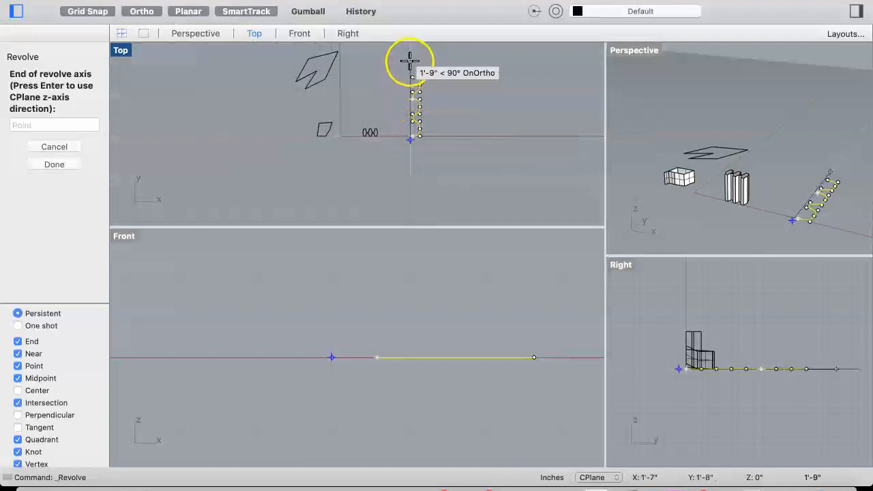
left_click(140, 11)
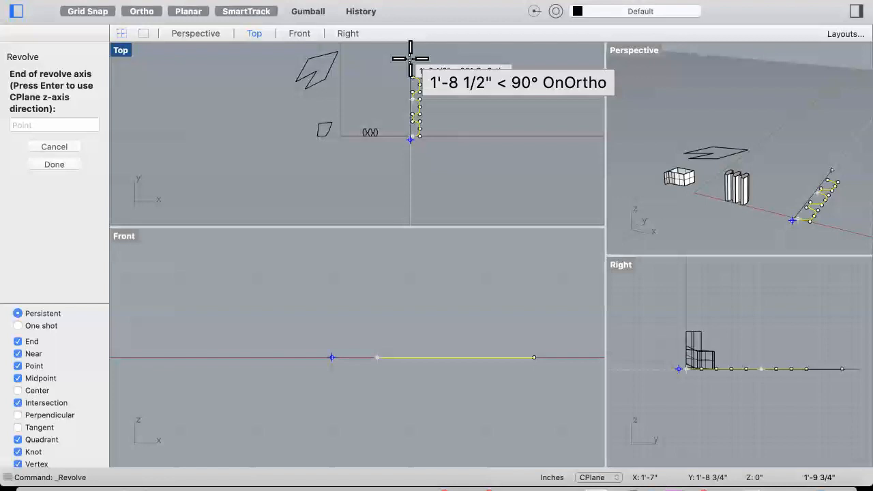
left_click(410, 59)
left_click(409, 68)
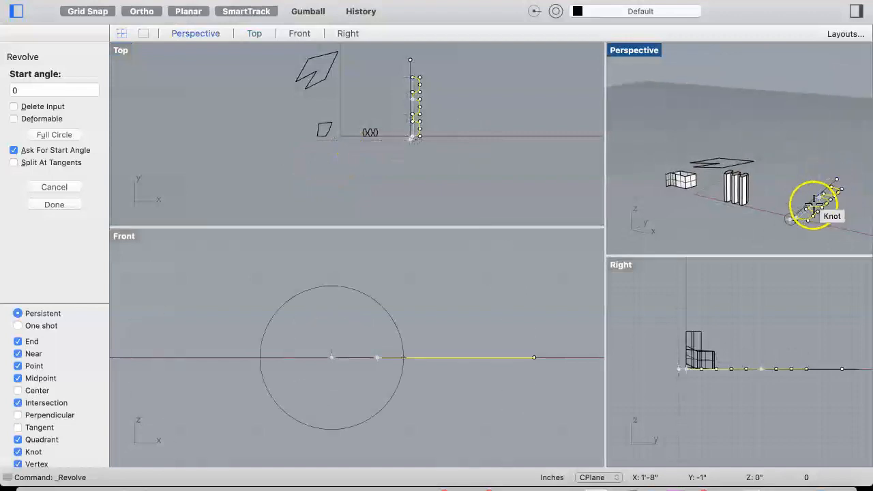
Complete the revolve of the wavy curve as a full circle around the axis.
scroll(812, 199, "up", 3)
left_click(812, 199)
scroll(810, 198, "down", 6)
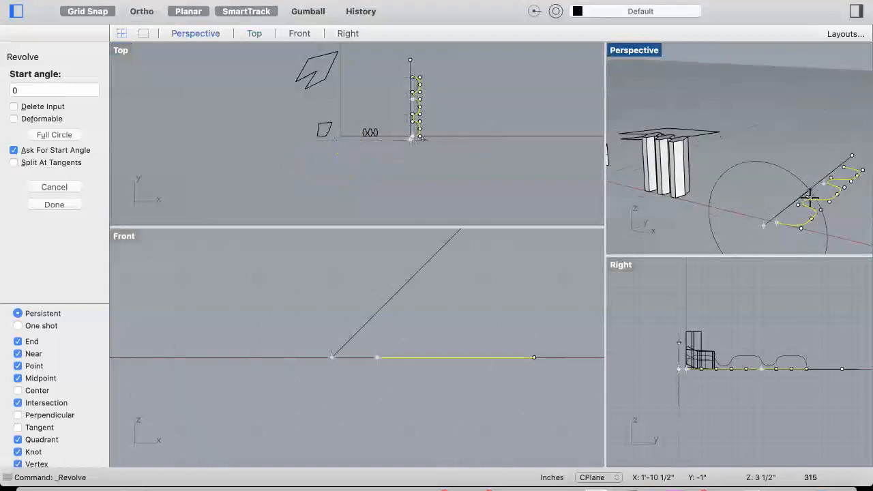
left_click(249, 146)
left_click(31, 87)
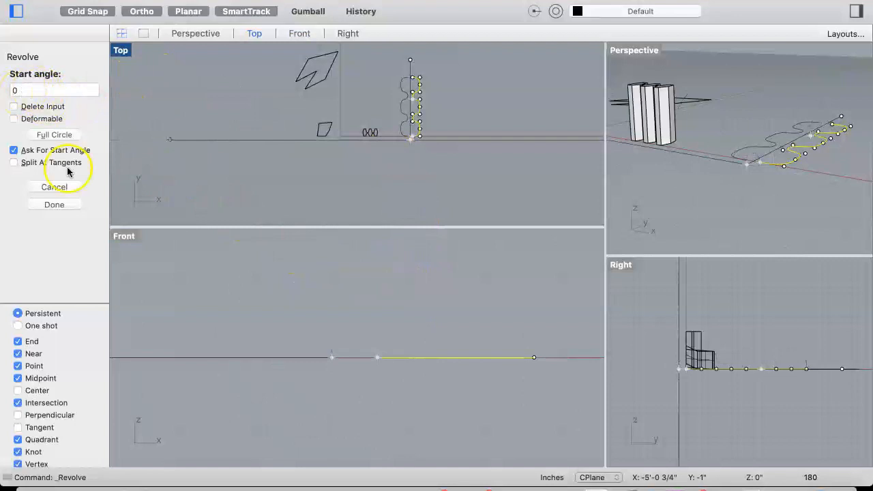
left_click(41, 136)
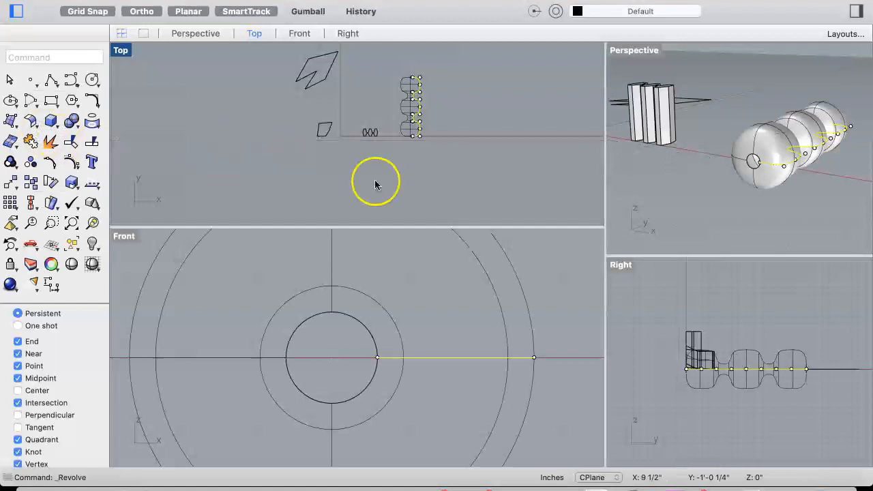
Deselect the wavy profile curve and select the revolved surface to distinguish the two overlapping objects.
right_click_drag(798, 176, 799, 174)
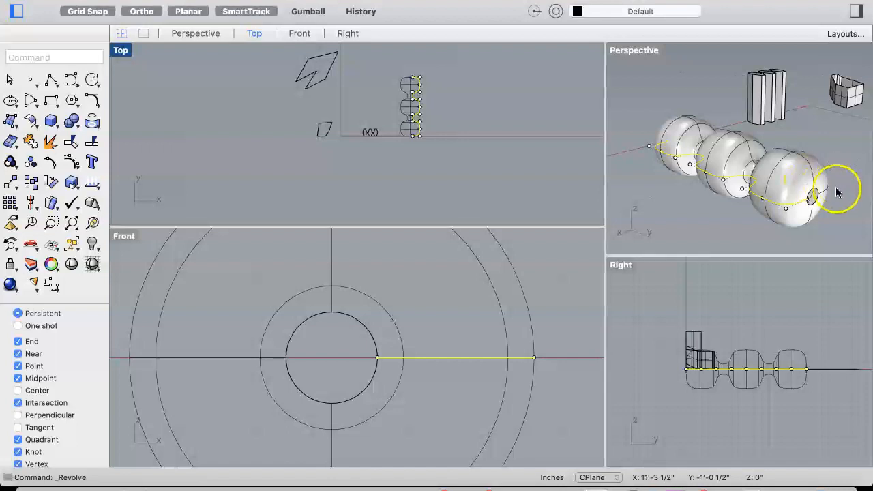
left_click(433, 135)
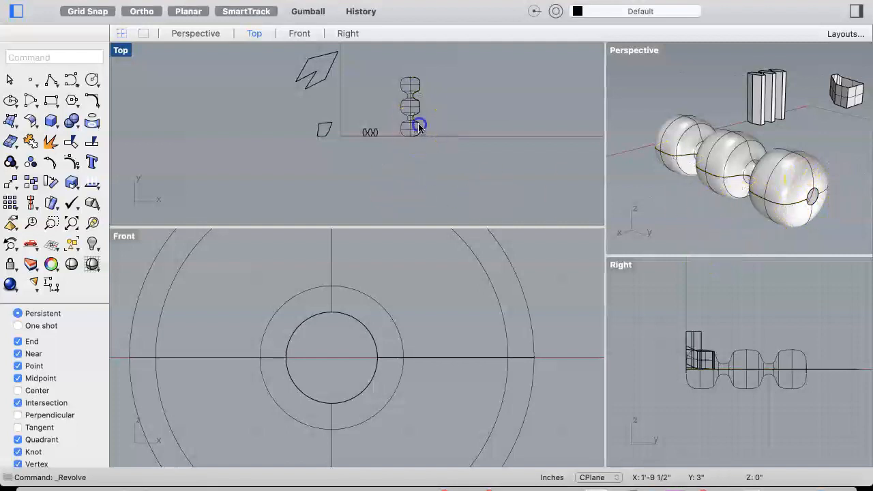
left_click(418, 127)
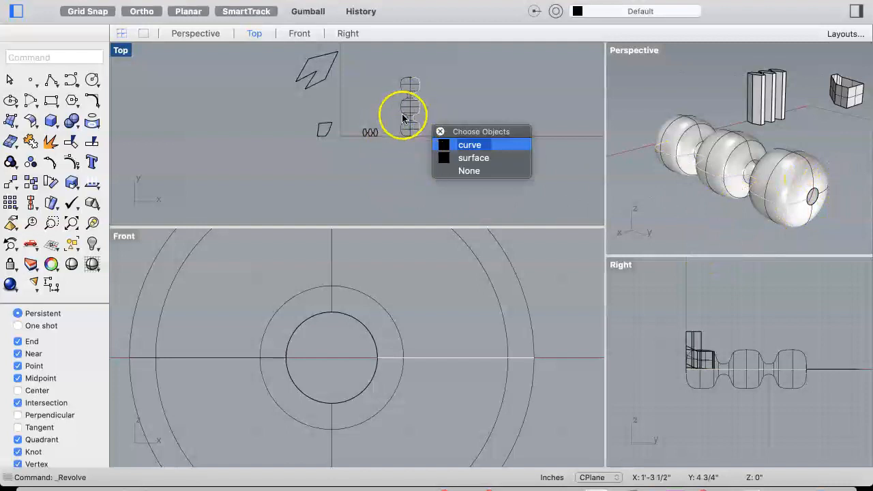
left_click(466, 171)
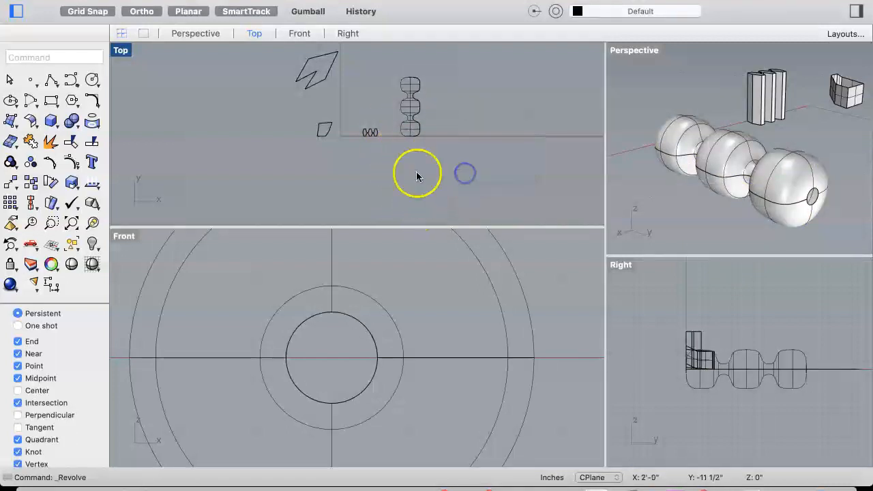
left_click(414, 126)
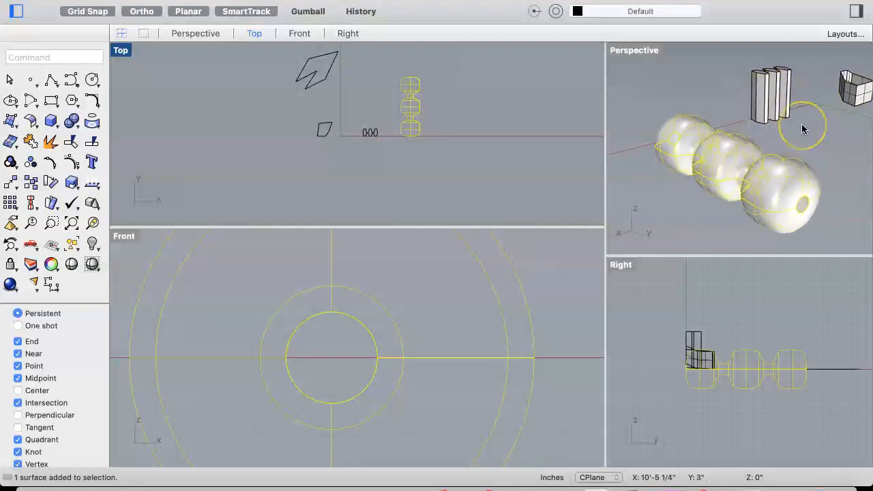
Widen the Perspective viewport well beyond half the modeling area and deselect the revolved surface.
scroll(798, 133, "left", 5)
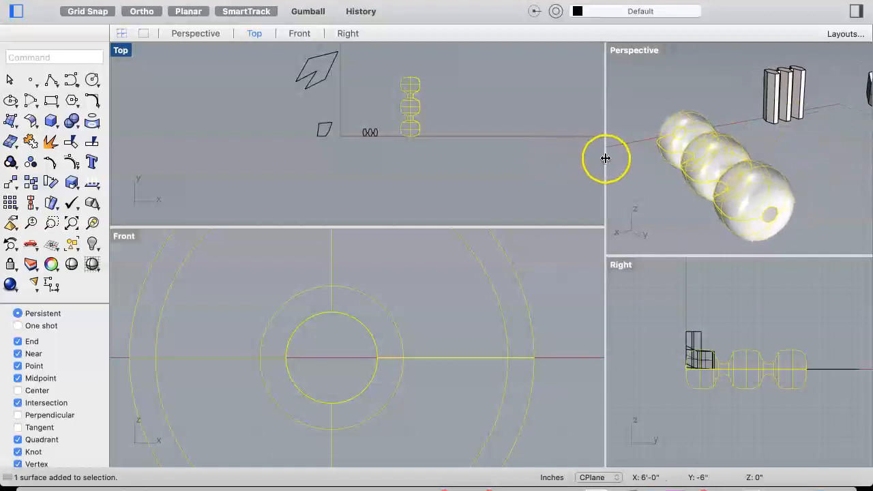
left_click_drag(607, 159, 371, 170)
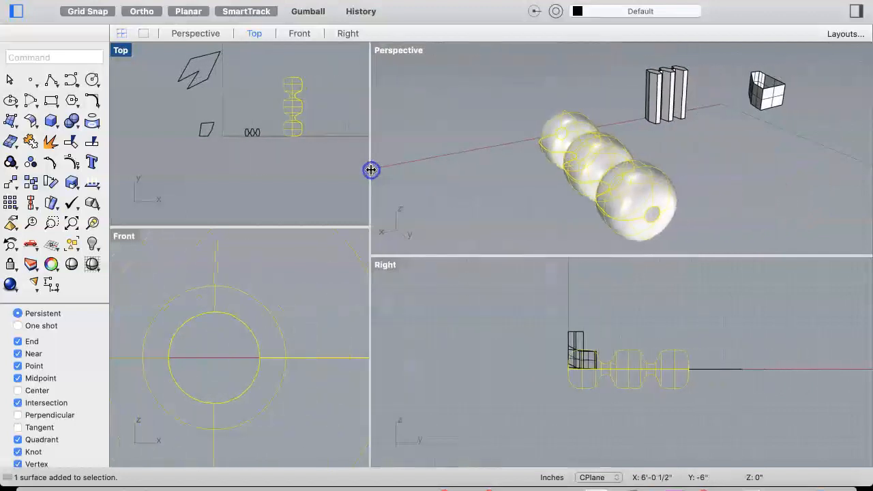
left_click(716, 182)
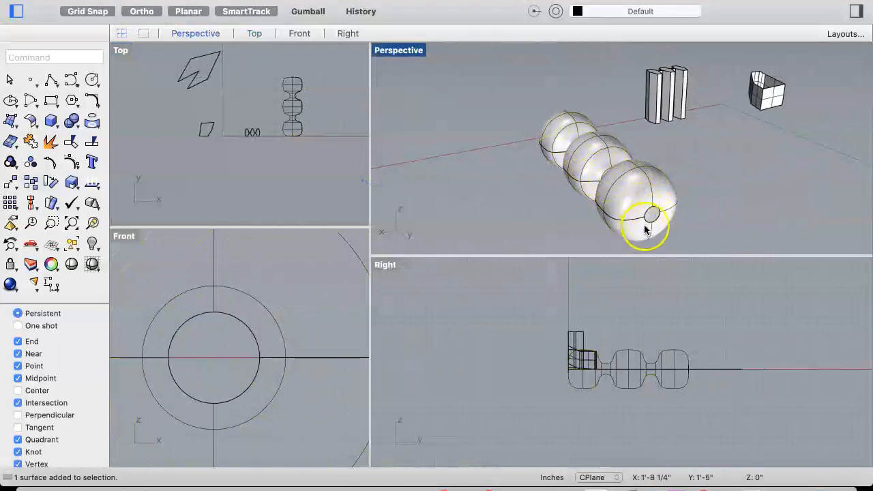
Examine the open end of the revolved surface up close in the Perspective view, looking inside the hole.
scroll(650, 228, "up", 5)
scroll(651, 227, "up", 5)
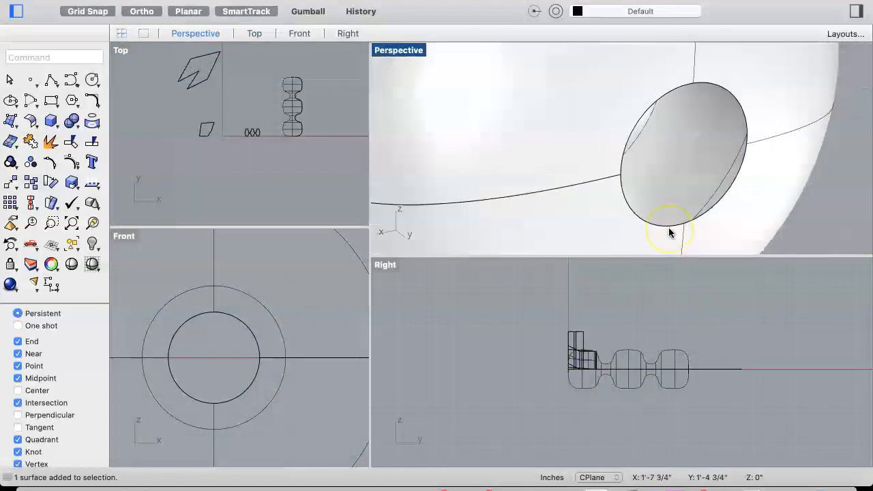
right_click_drag(669, 229, 668, 227)
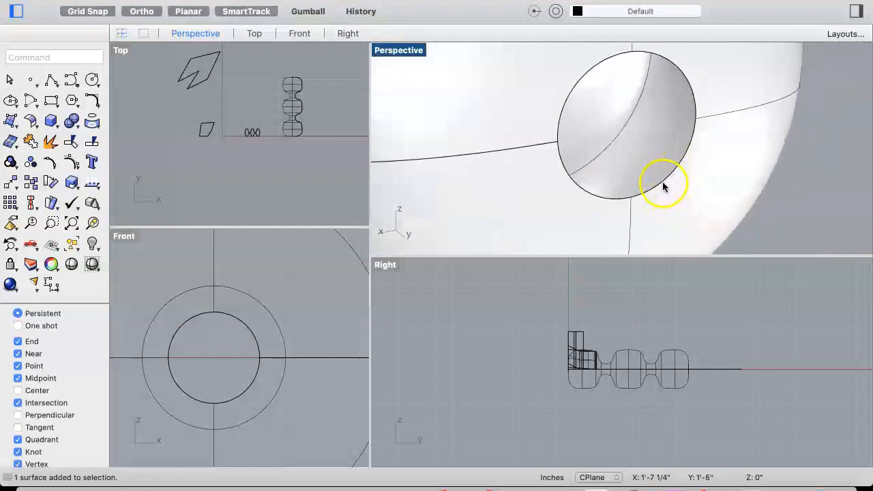
scroll(673, 174, "down", 6)
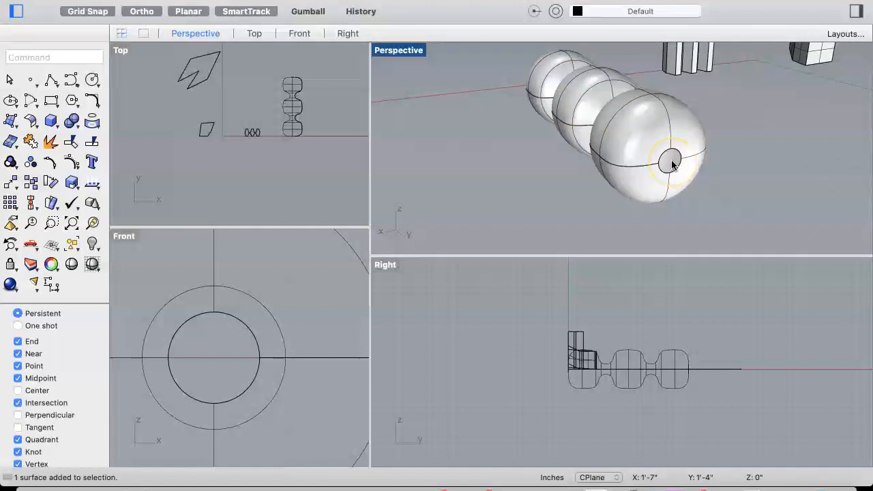
scroll(753, 138, "down", 5)
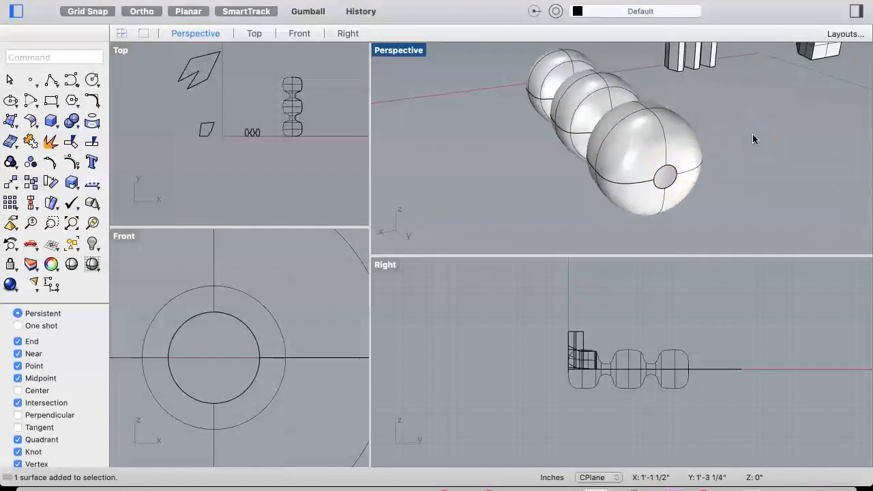
Compare the irregular polysurface and the notched extrusion with the revolved surface by selecting each in turn, then clear the selection.
left_click(809, 64)
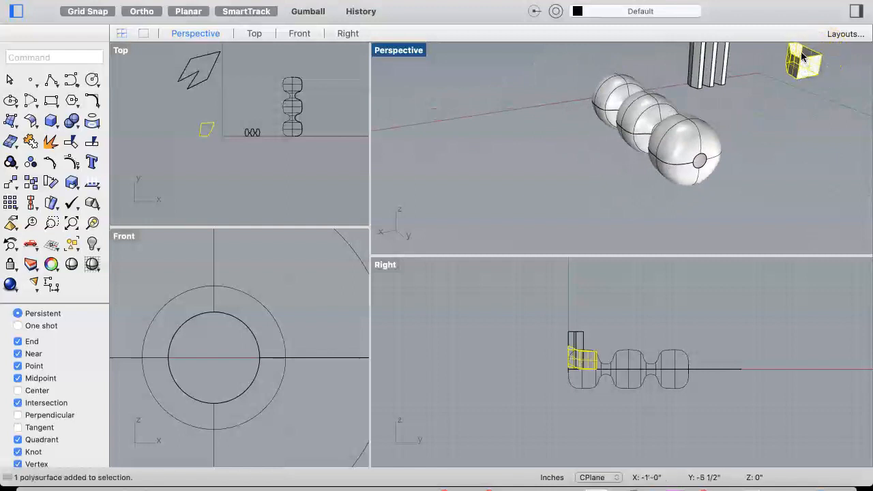
left_click(726, 99)
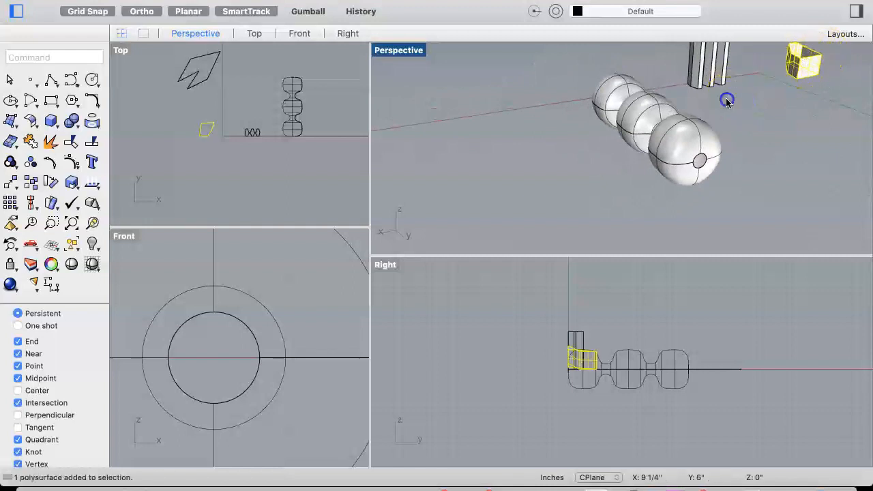
right_click_drag(726, 99, 716, 113)
left_click(696, 65)
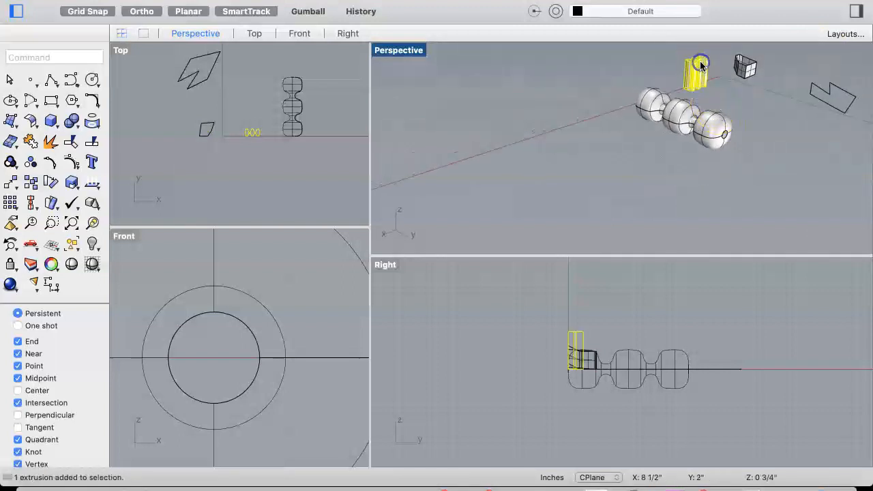
scroll(705, 60, "up", 8)
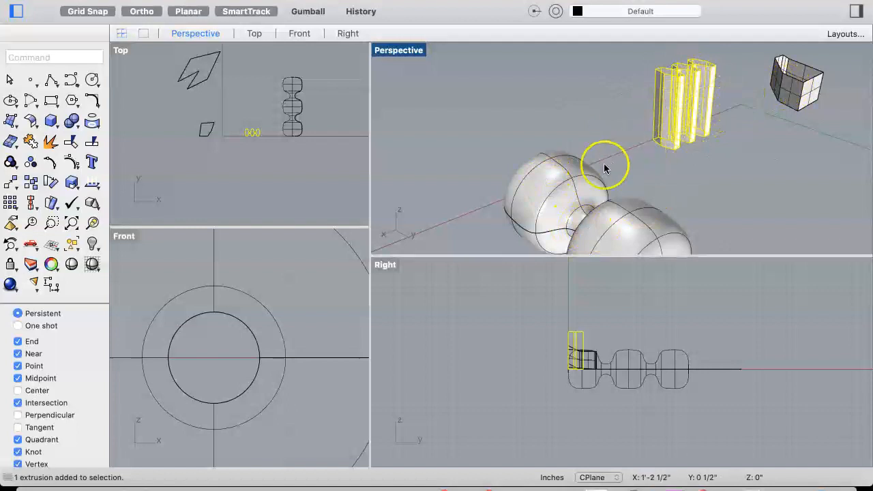
left_click(451, 148)
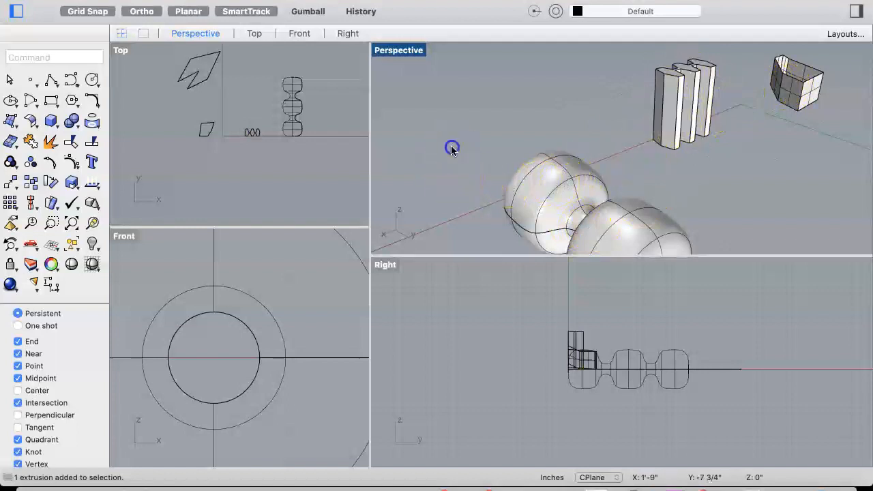
Cap the planar holes at both ends of the revolved surface.
left_click(564, 193)
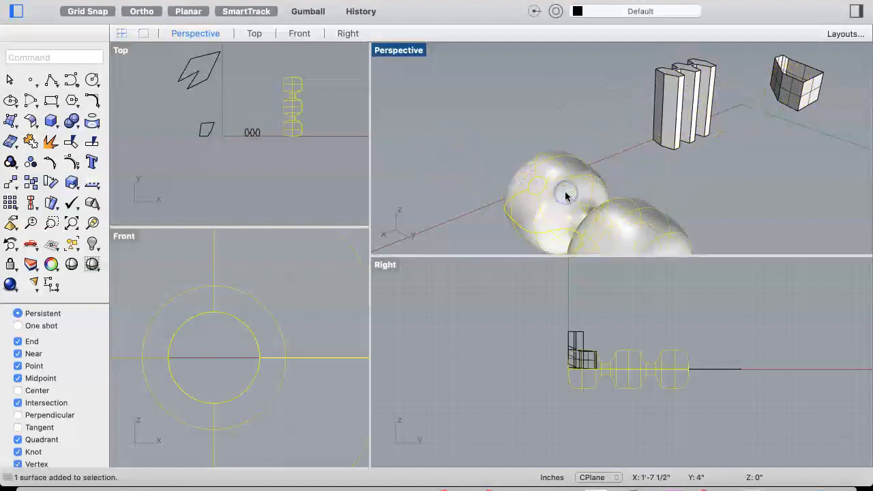
scroll(565, 194, "down", 5)
scroll(562, 208, "down", 2)
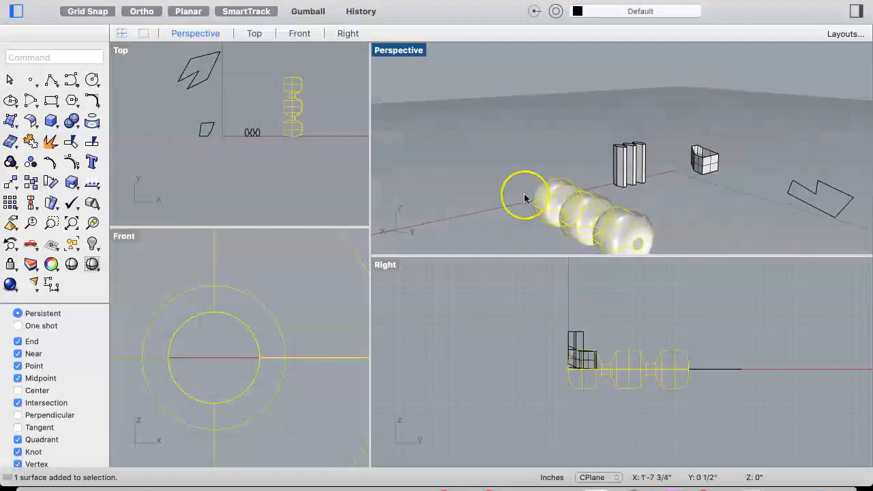
left_click(289, 1)
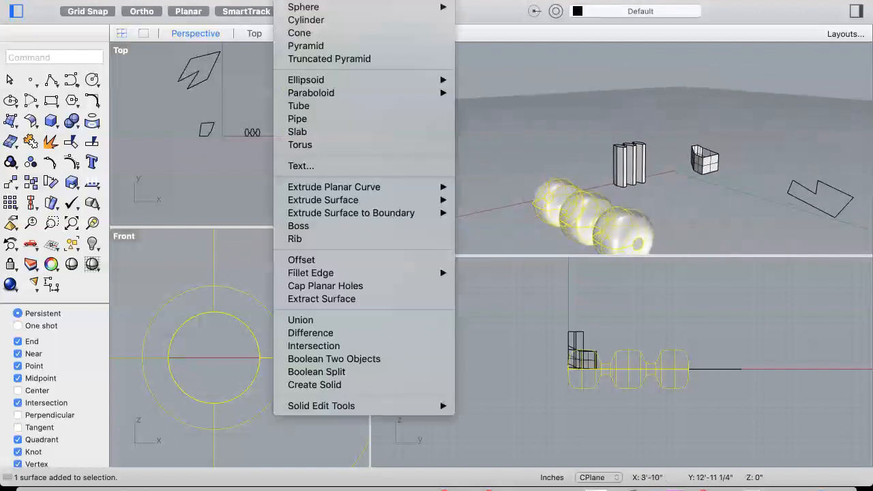
left_click(306, 287)
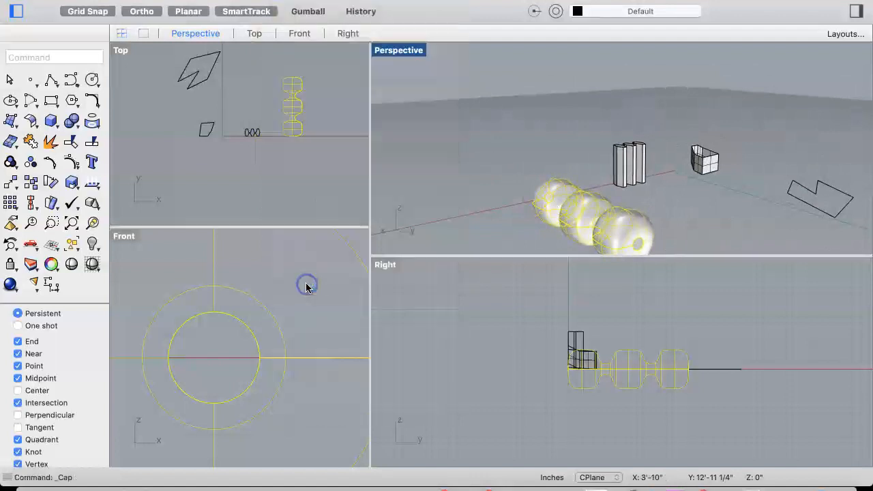
Compare the capped revolved shape with the irregular polysurface by selecting each in turn.
left_click(674, 211)
left_click(627, 238)
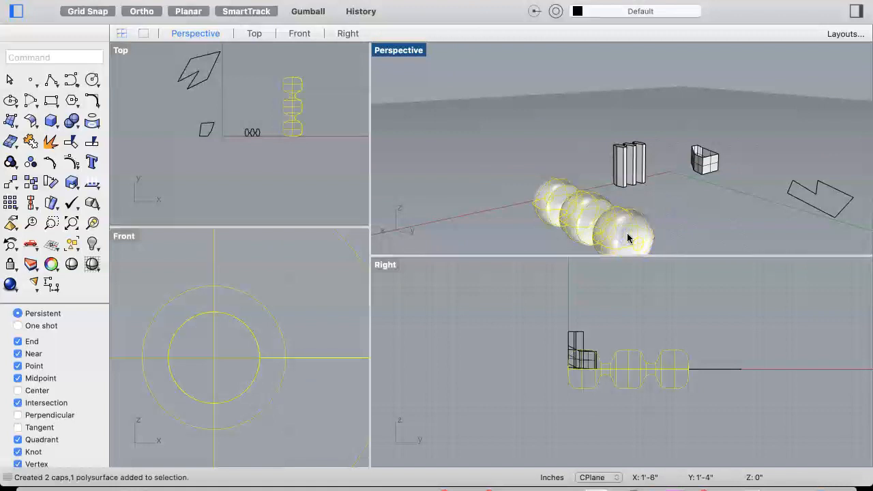
left_click(665, 219)
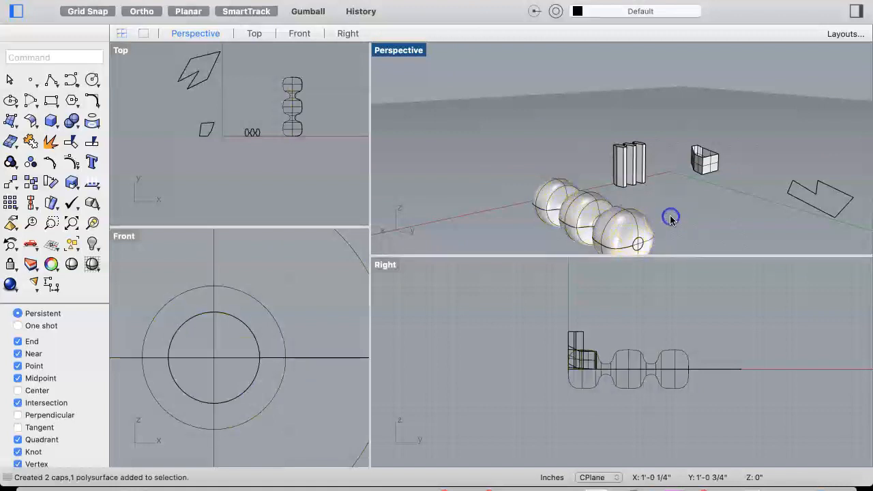
left_click(704, 163)
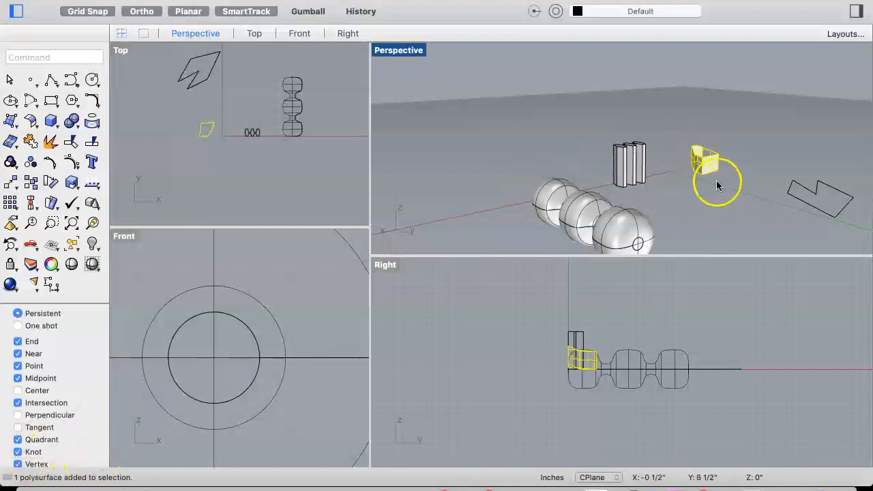
left_click(628, 224)
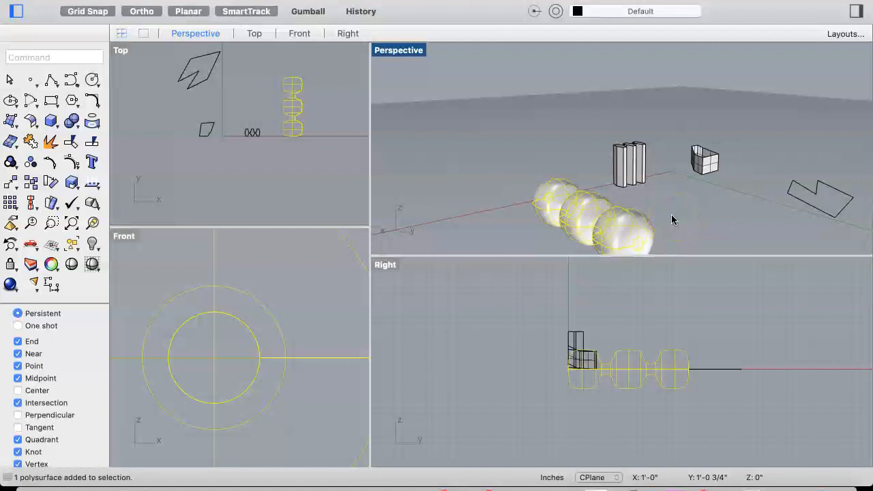
Undo the cap, select the open revolved surface to check its object type, and redo the cap.
key("super+z")
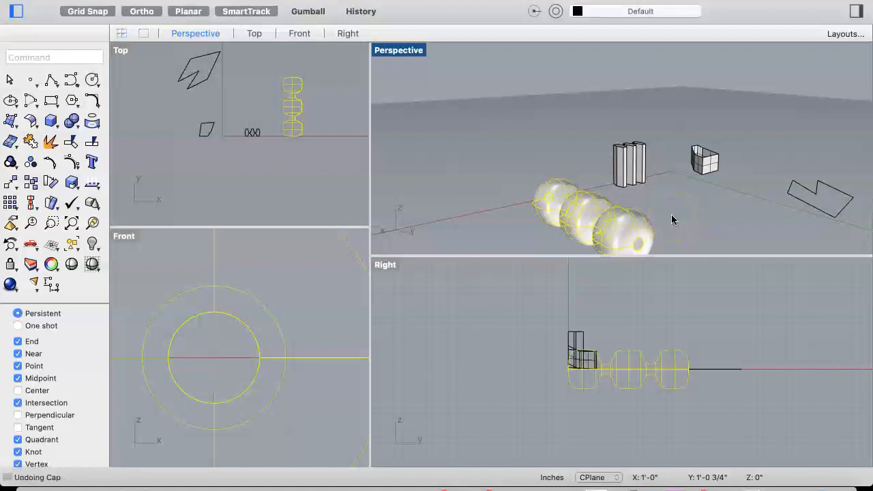
left_click(671, 214)
left_click(631, 224)
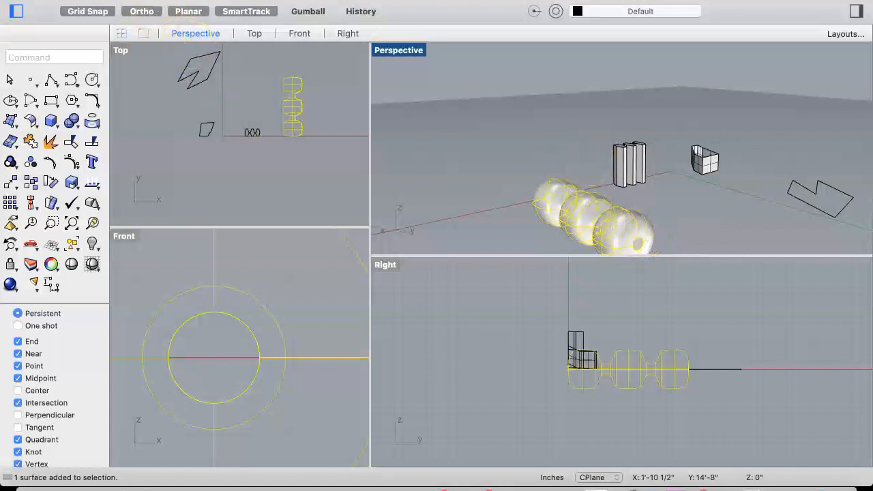
left_click(146, 1)
left_click(150, 8)
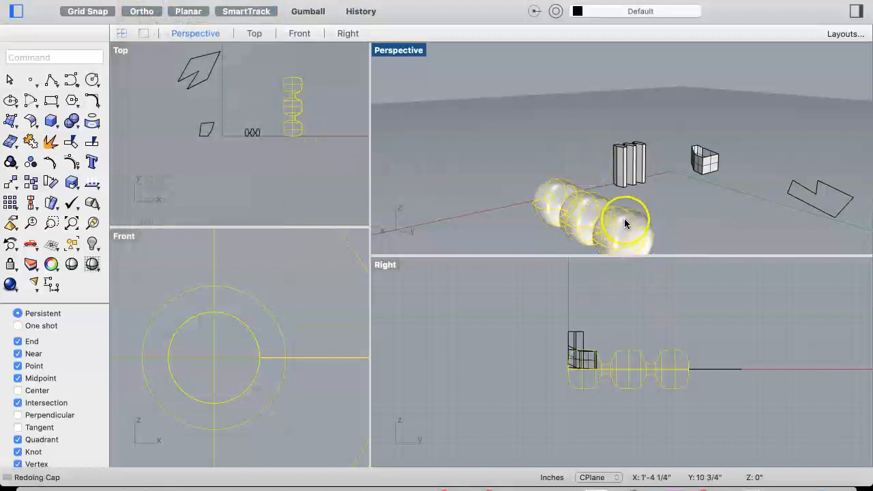
Select the notched extrusion, then enlarge the Top viewport to most of the modeling area and frame the revolved solid closely.
left_click(629, 164)
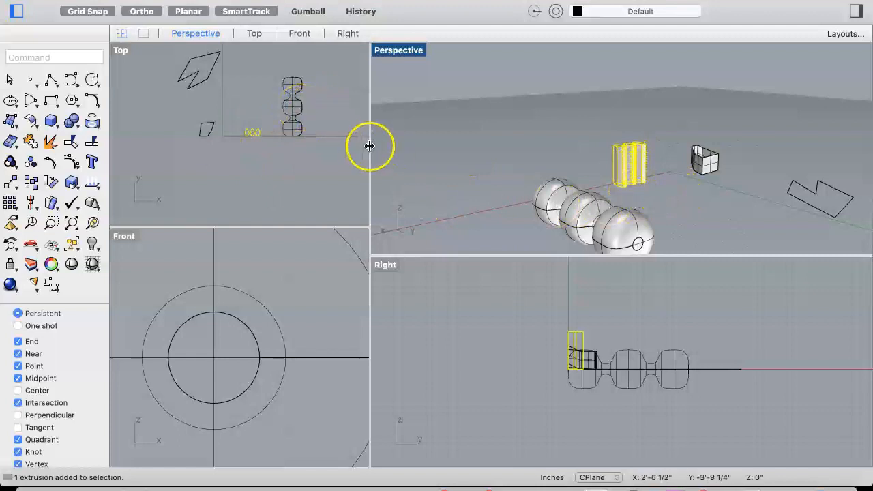
left_click_drag(370, 146, 655, 143)
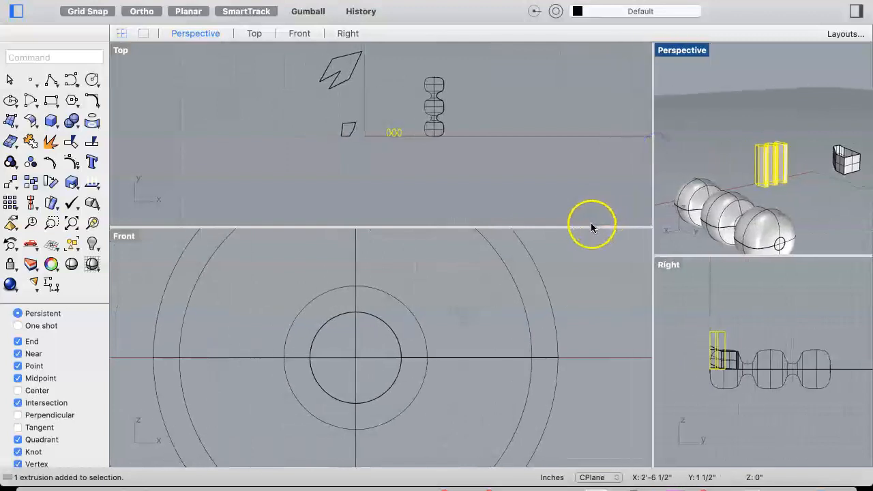
left_click_drag(590, 226, 525, 356)
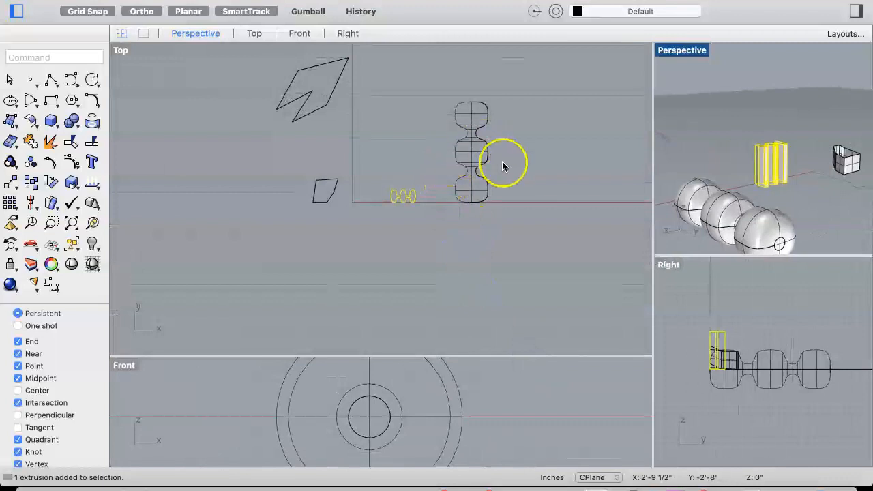
scroll(503, 162, "up", 5)
scroll(503, 163, "right", 5)
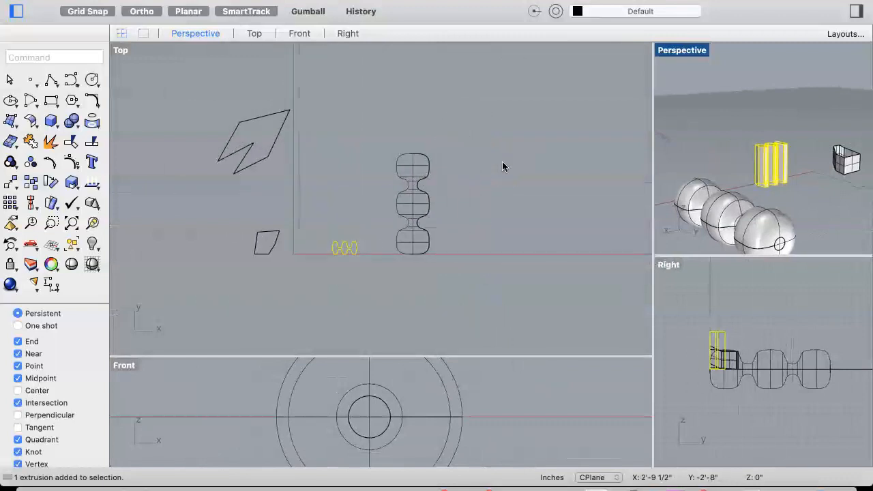
scroll(337, 203, "up", 3)
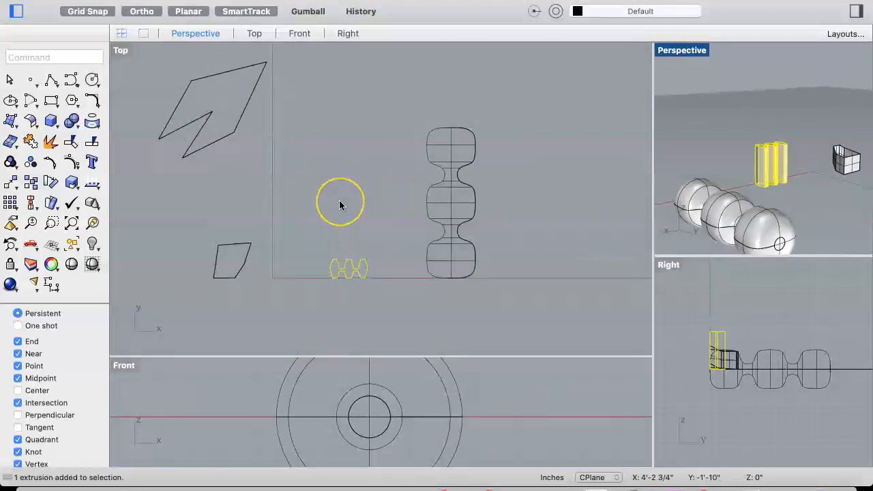
scroll(339, 204, "up", 3)
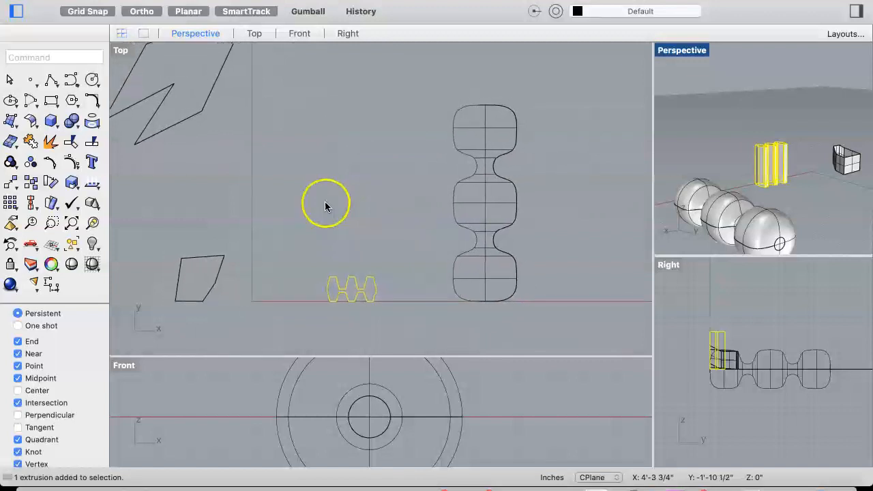
Pick the wavy profile curve from the overlapping objects and move it in the Top view well clear of the revolved solid along X.
left_click(514, 187)
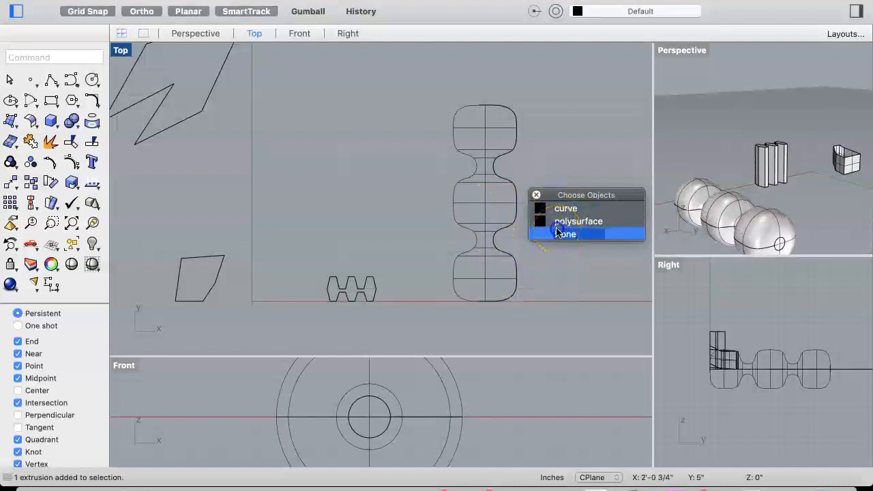
left_click(558, 232)
left_click(514, 212)
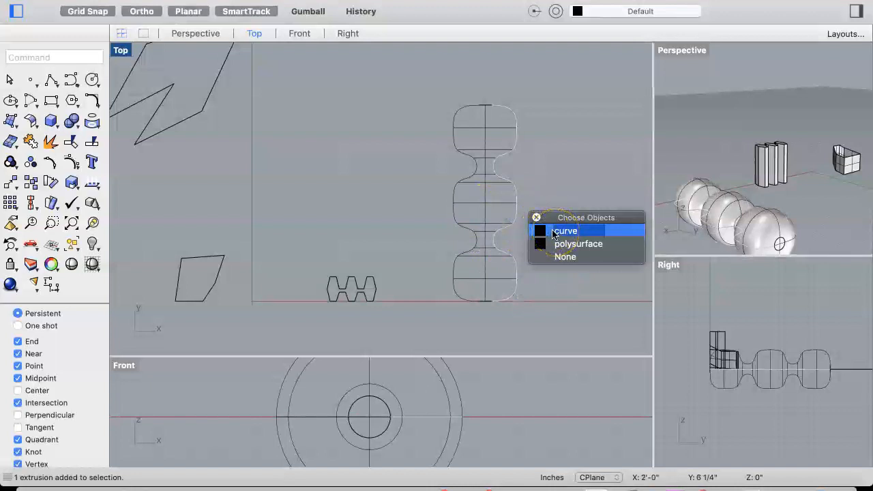
left_click(536, 274)
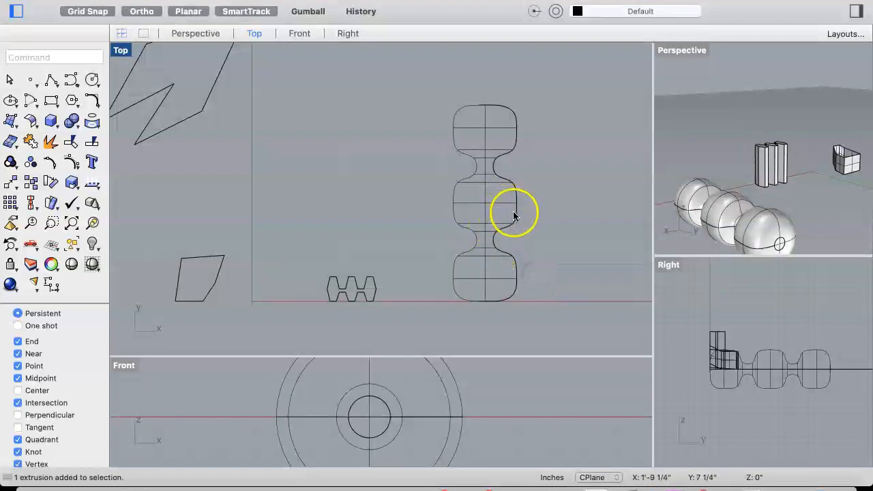
left_click(517, 210)
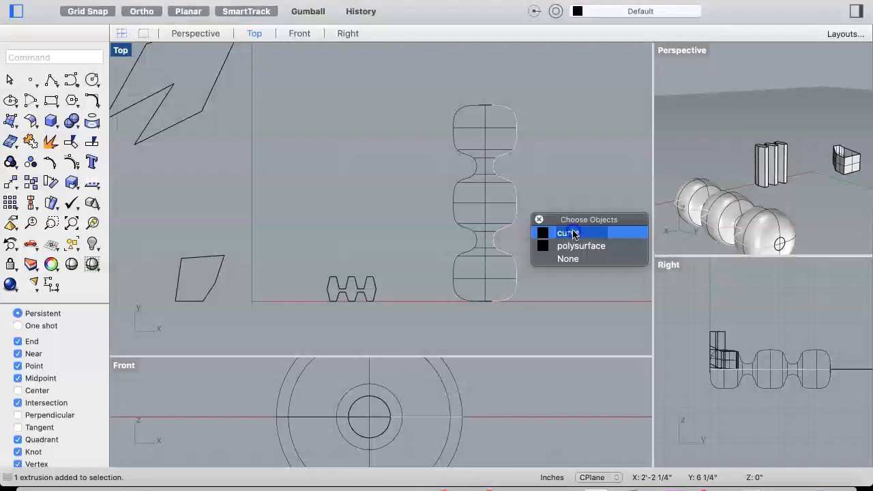
left_click(568, 233)
left_click_drag(516, 195, 636, 184)
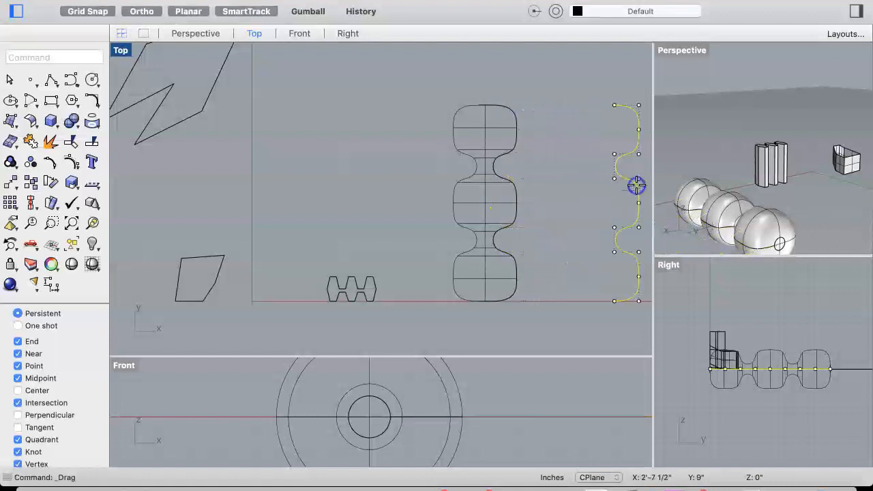
right_click_drag(574, 217, 386, 211)
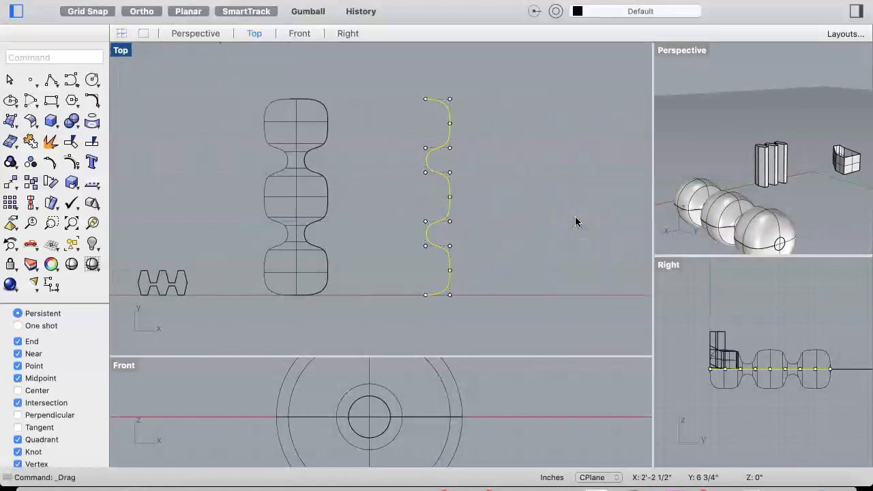
left_click(449, 183)
left_click_drag(449, 183, 560, 177)
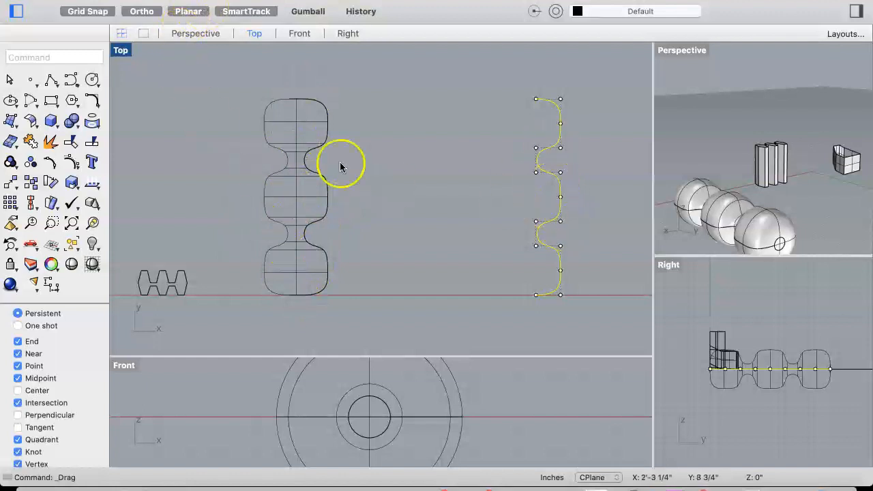
Revolve the wavy curve a full circle about a slanted axis about 1'-6 3/4" long from its lower endpoint, with Ortho off.
left_click(247, 0)
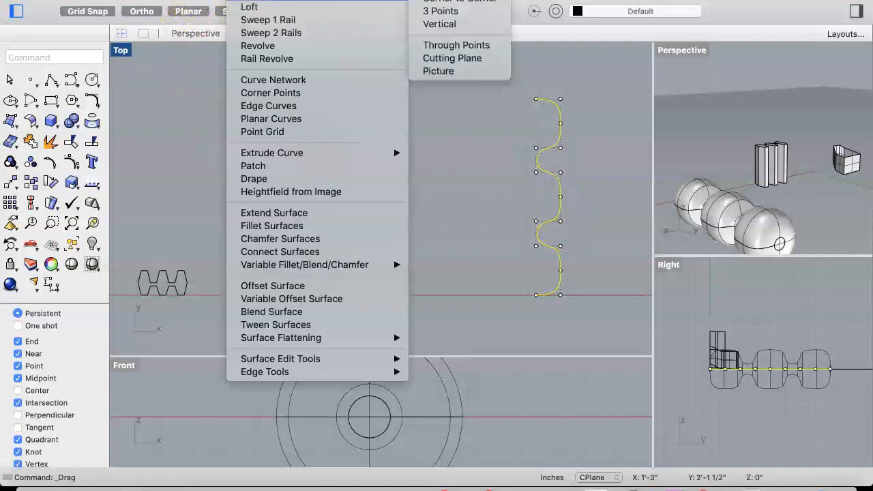
left_click(252, 46)
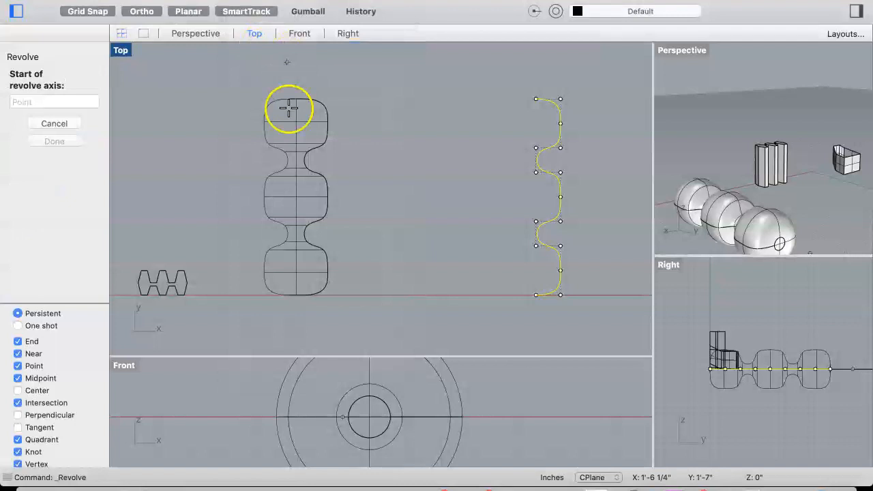
left_click(536, 294)
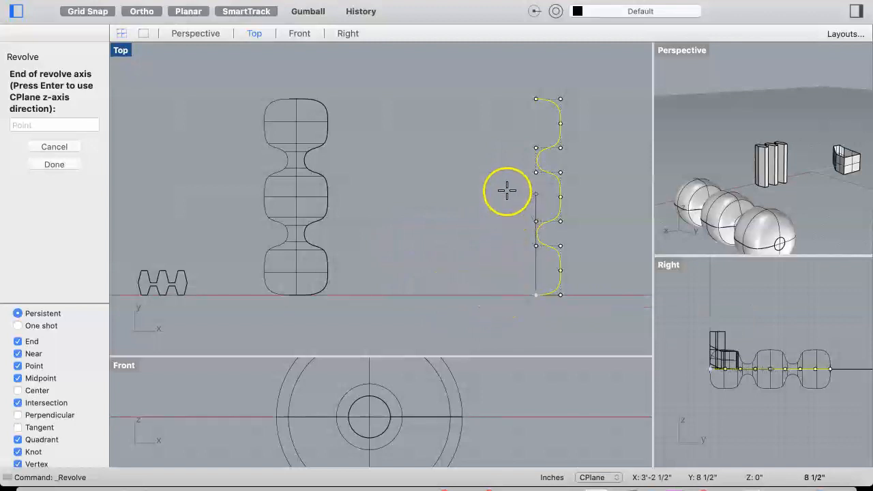
left_click(138, 12)
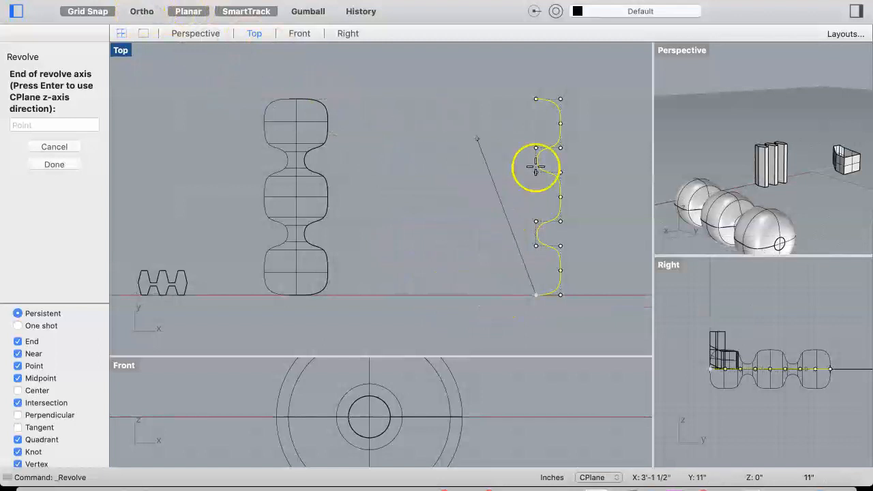
left_click(432, 88)
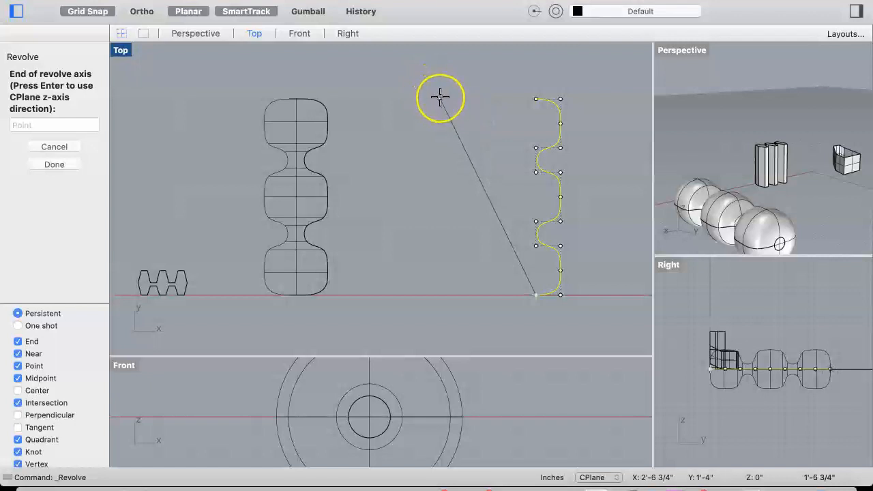
left_click(440, 97)
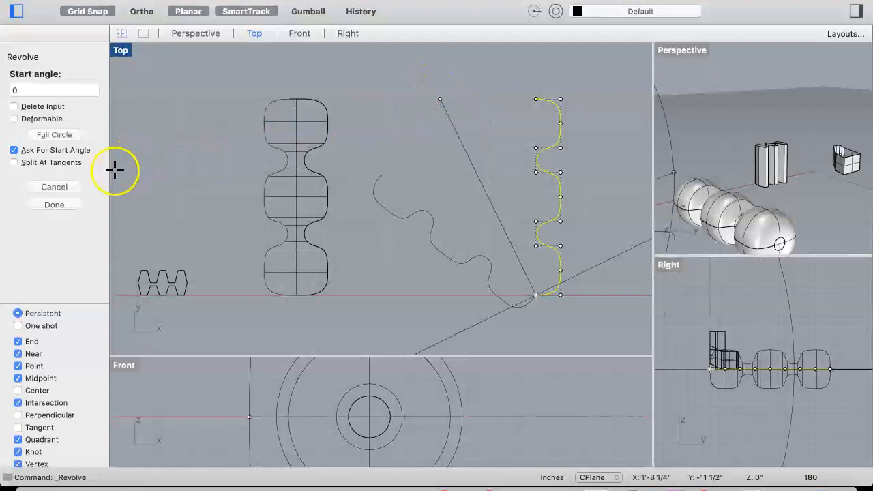
left_click(69, 135)
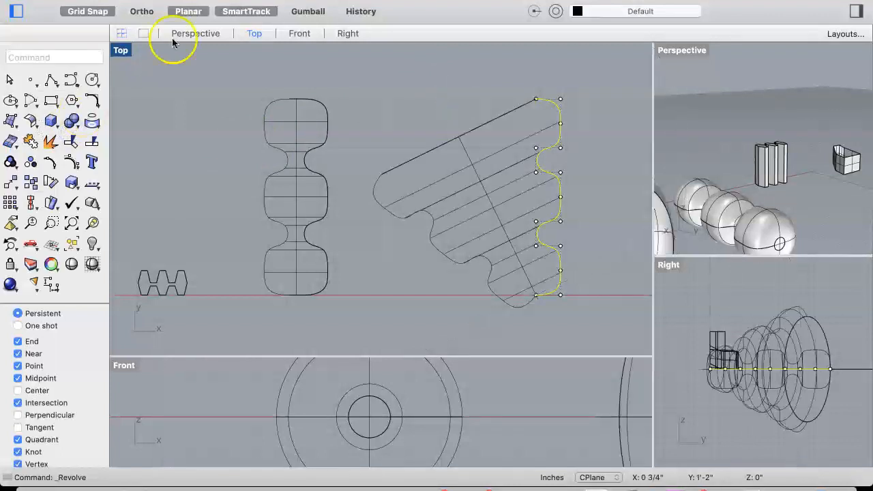
Deselect the profile curve and examine the new slanted-axis revolved surface beside the straight revolved solid in the Perspective view.
scroll(780, 190, "down", 10)
right_click_drag(781, 194, 764, 221)
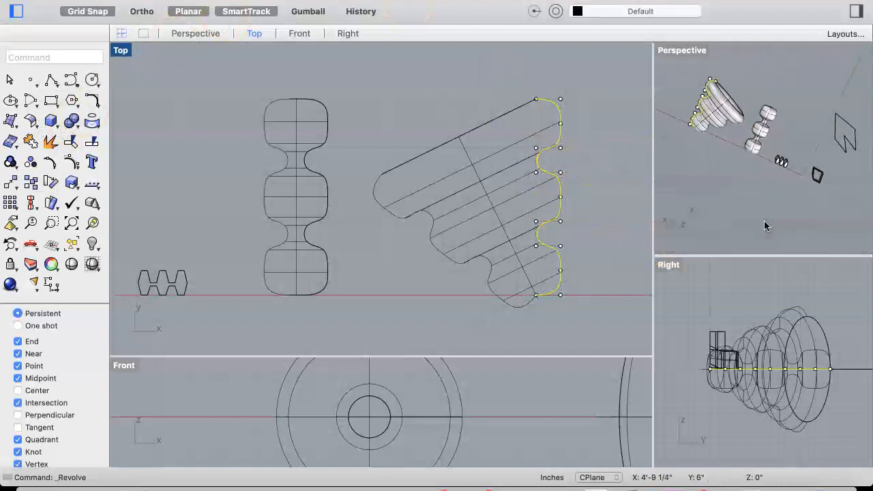
left_click(715, 143)
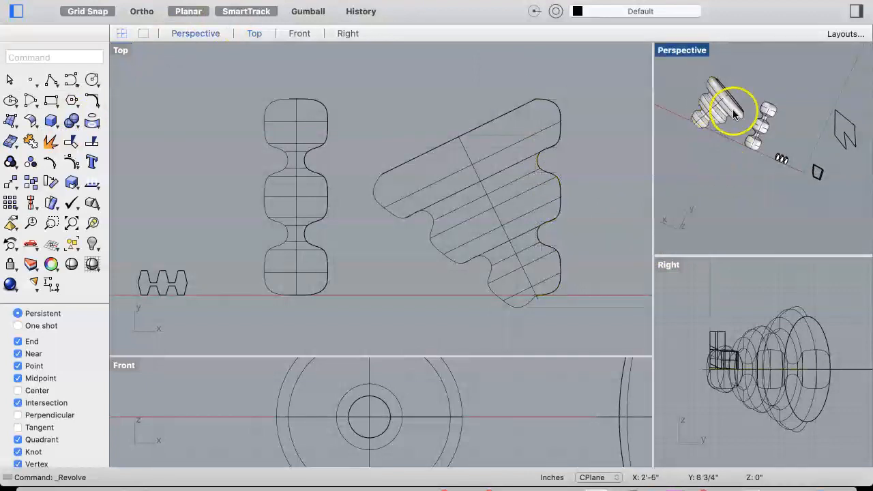
scroll(733, 114, "up", 5)
right_click_drag(747, 167, 740, 135)
scroll(746, 170, "down", 2)
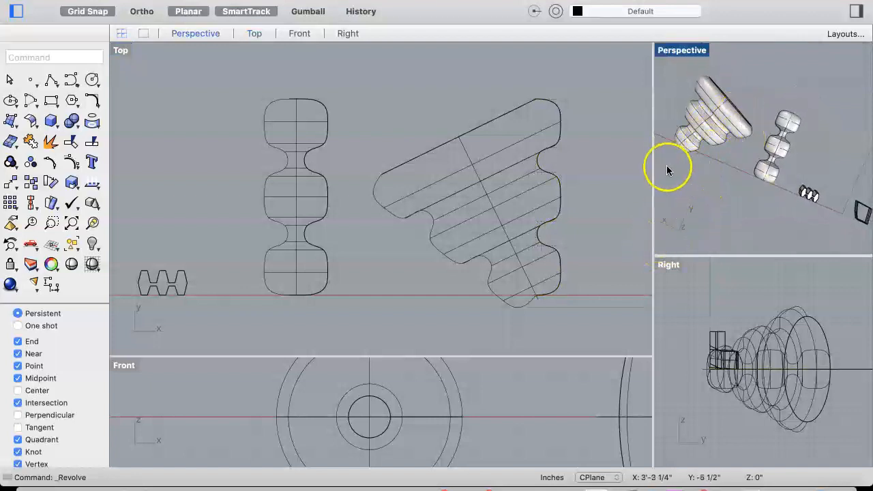
right_click_drag(716, 199, 690, 161)
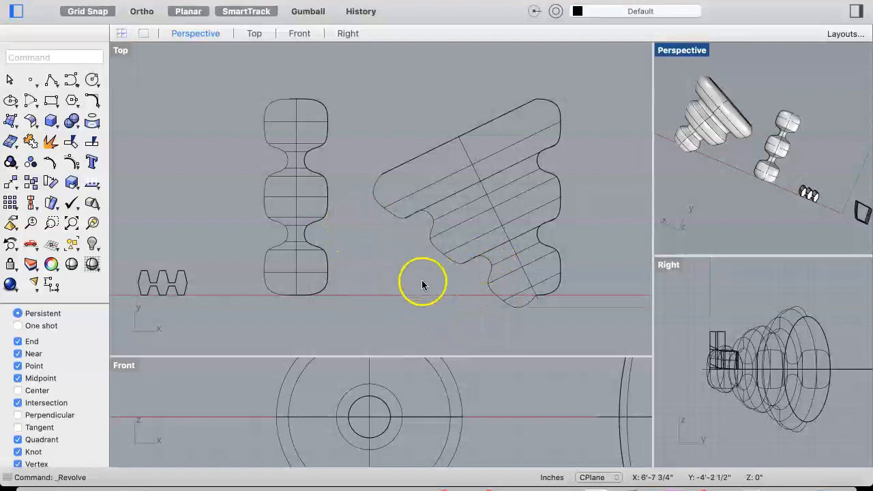
Select the slanted-axis revolved surface in the Top view, choosing the surface instead of the overlapping profile curve.
scroll(387, 300, "down", 5)
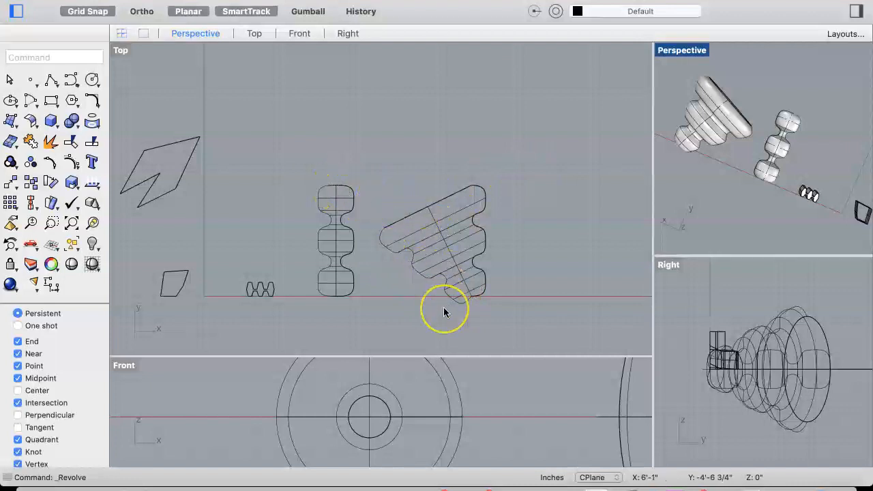
scroll(443, 307, "up", 5)
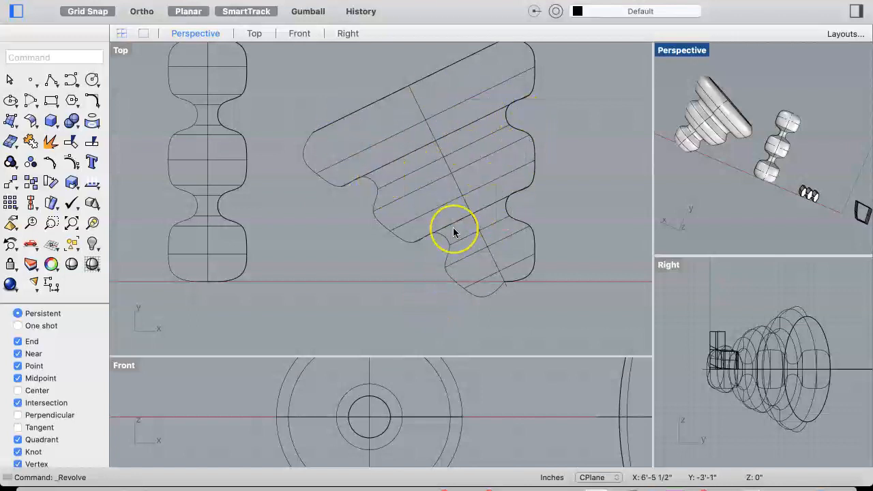
left_click(439, 199)
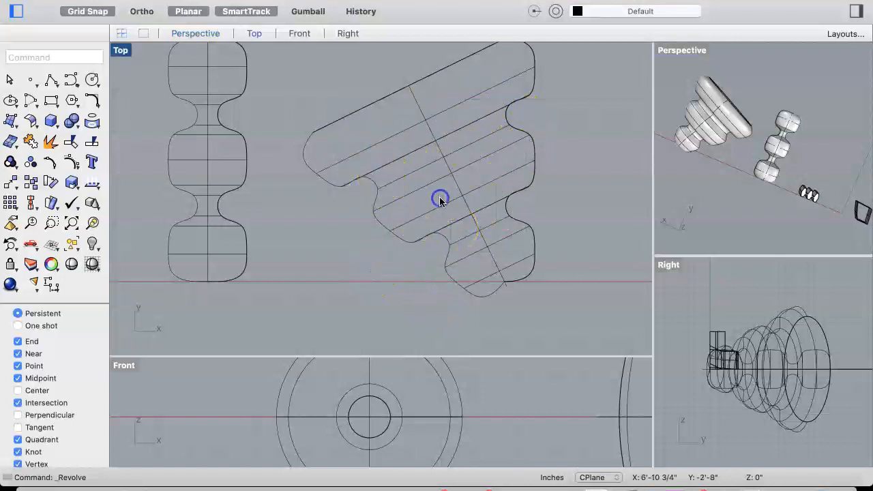
left_click(423, 187)
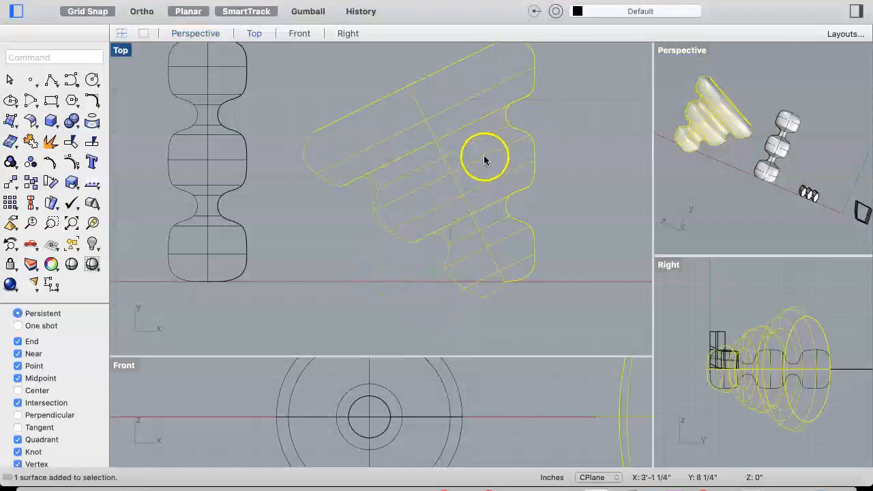
left_click(578, 156)
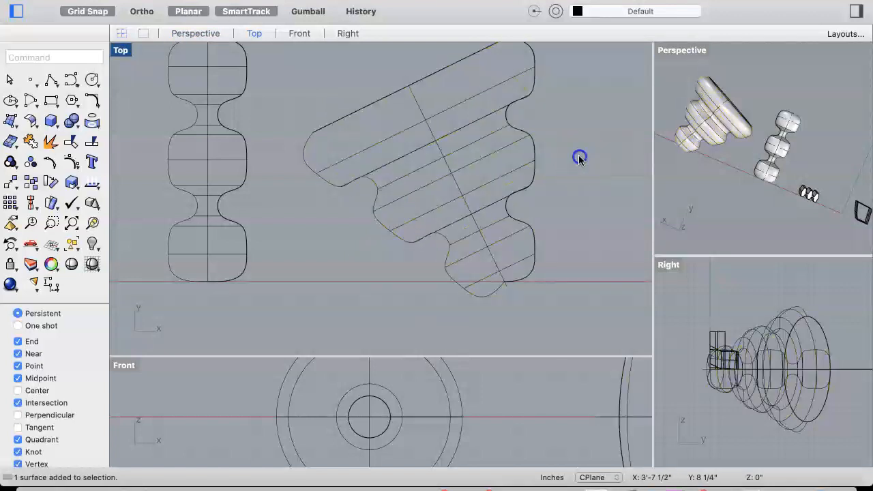
left_click(533, 155)
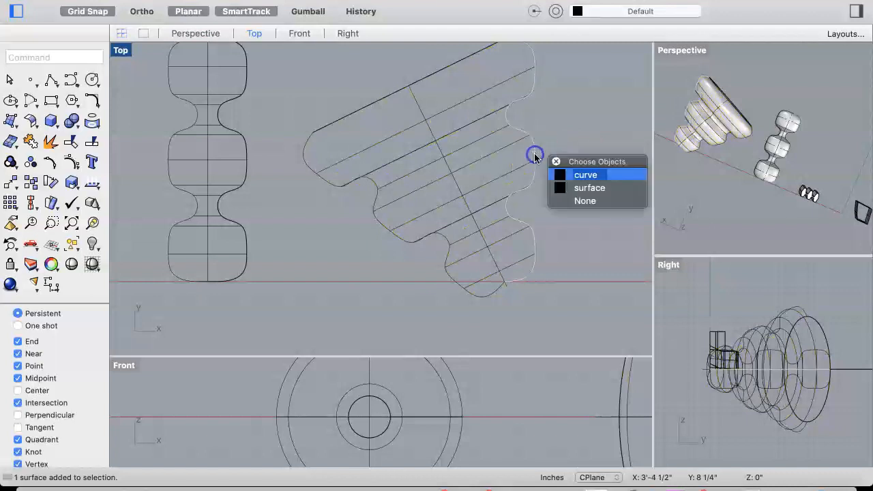
left_click(583, 188)
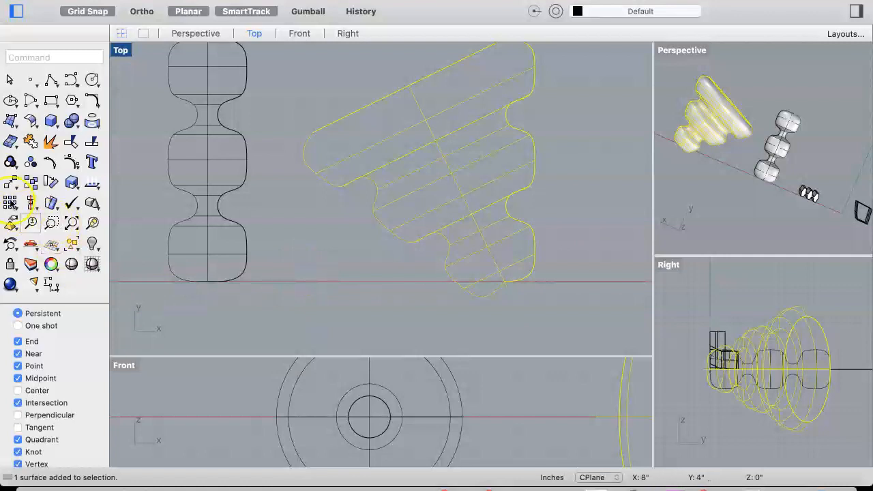
left_click(51, 182)
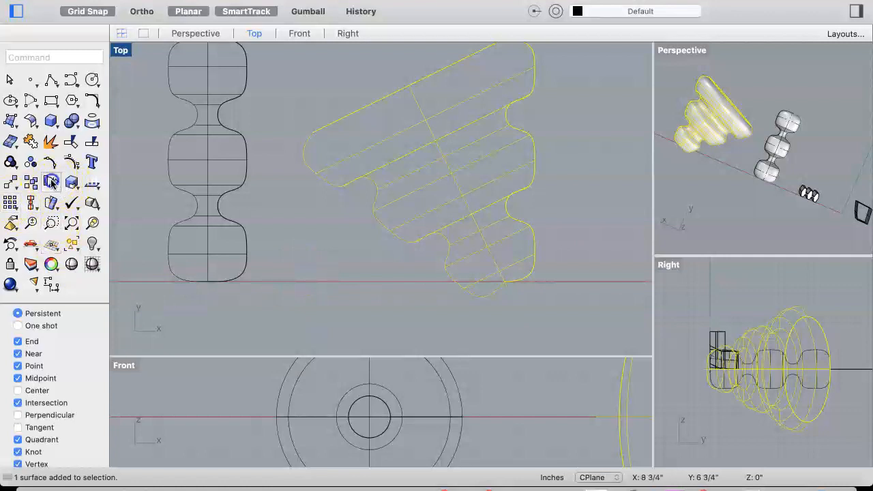
left_click(52, 182)
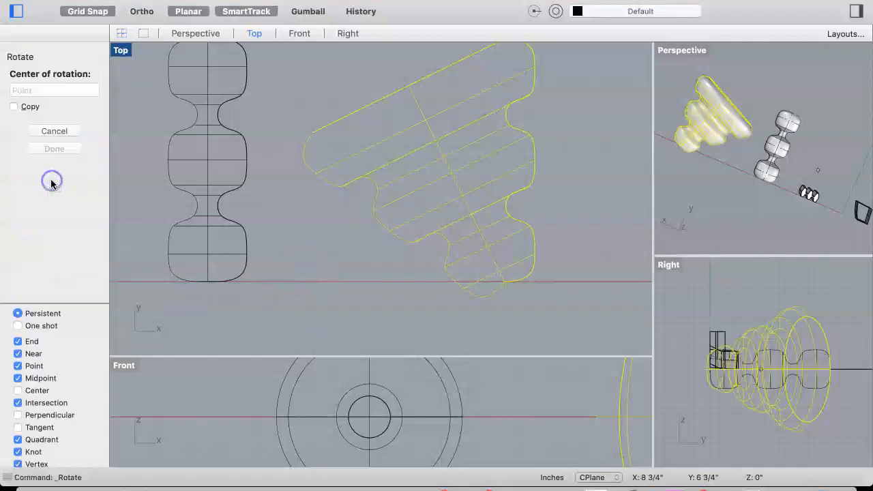
left_click(55, 130)
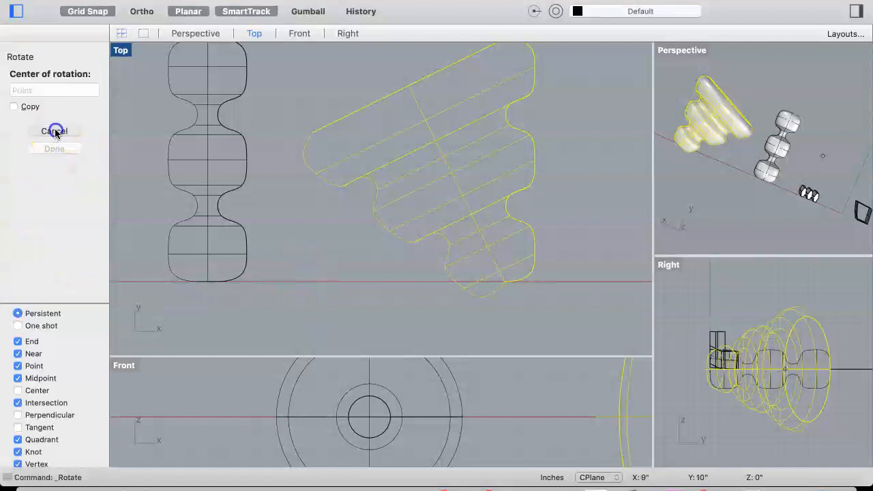
left_click(65, 185)
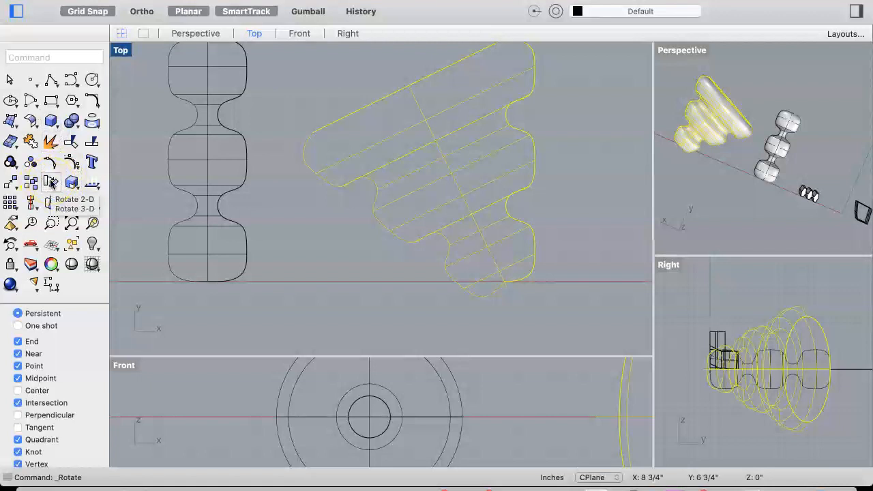
Rotate the slanted surface about 26.5° clockwise around its lower axis endpoint until it stands upright, with Ortho on, and deselect it.
left_click(52, 183)
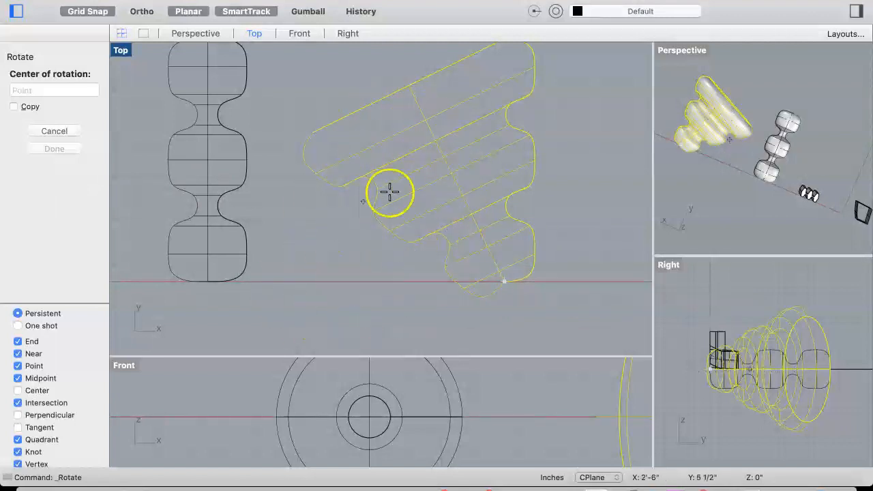
left_click(505, 279)
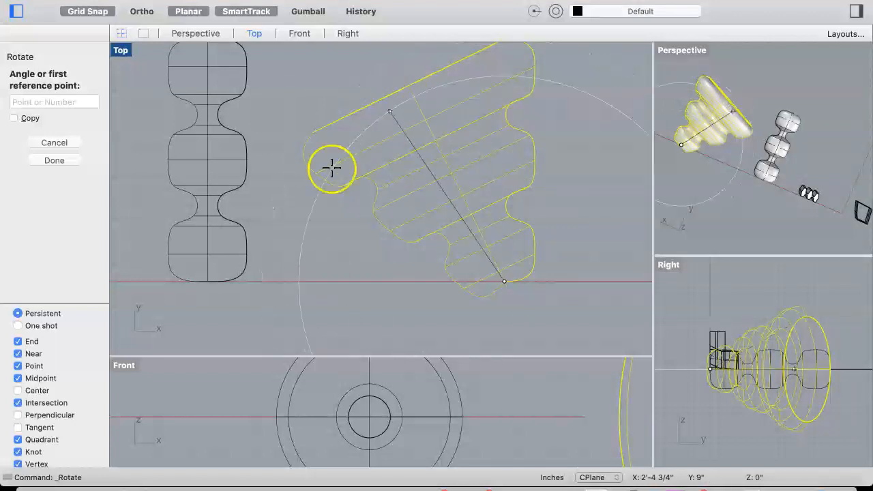
scroll(65, 332, "down", 5)
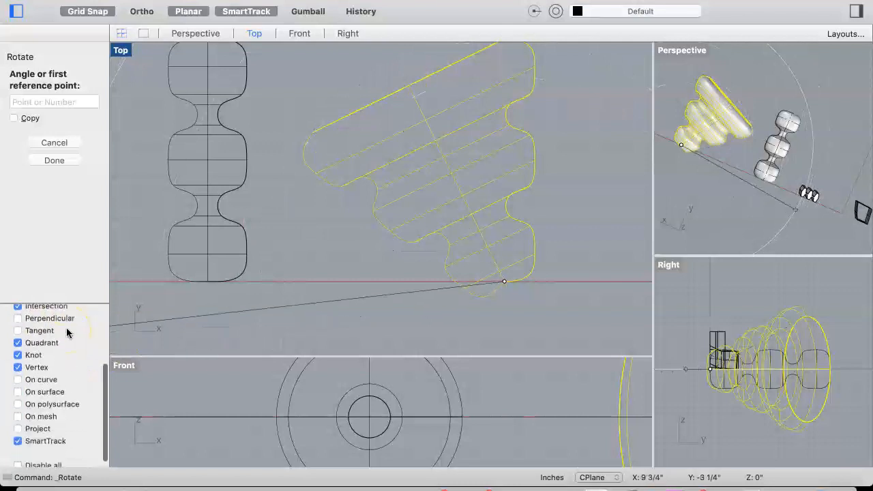
scroll(66, 332, "up", 5)
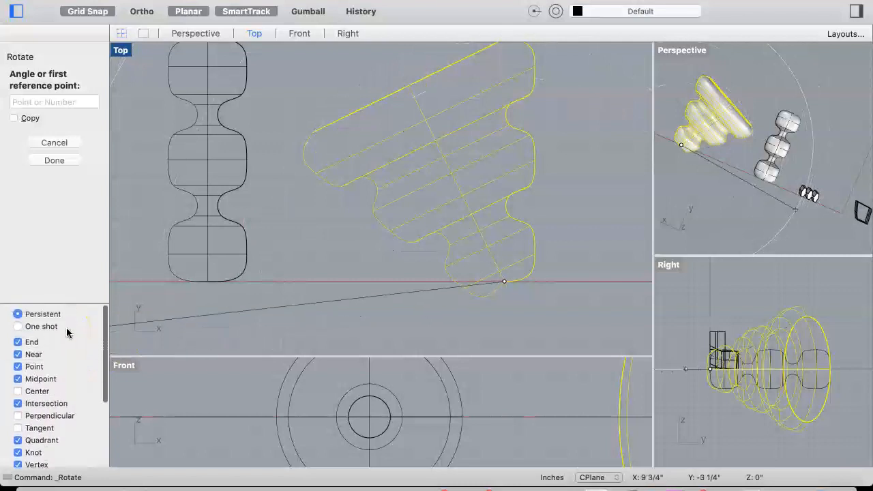
scroll(66, 332, "down", 2)
scroll(66, 333, "up", 1)
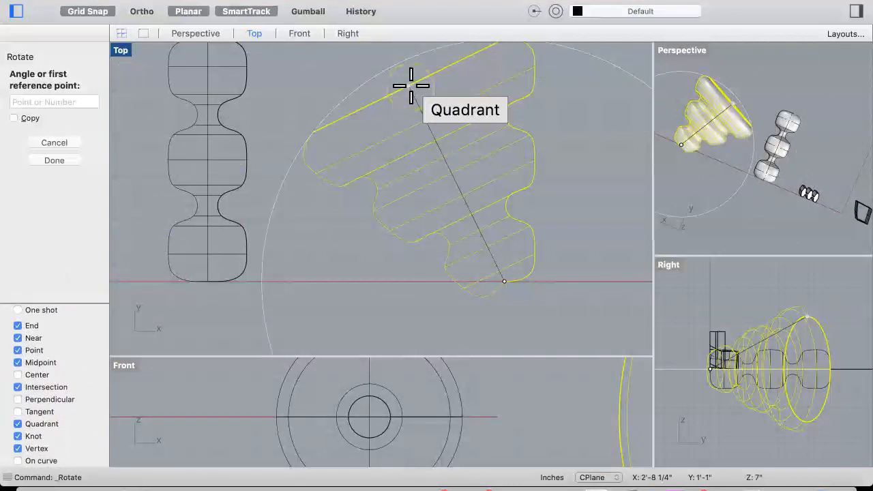
left_click(411, 86)
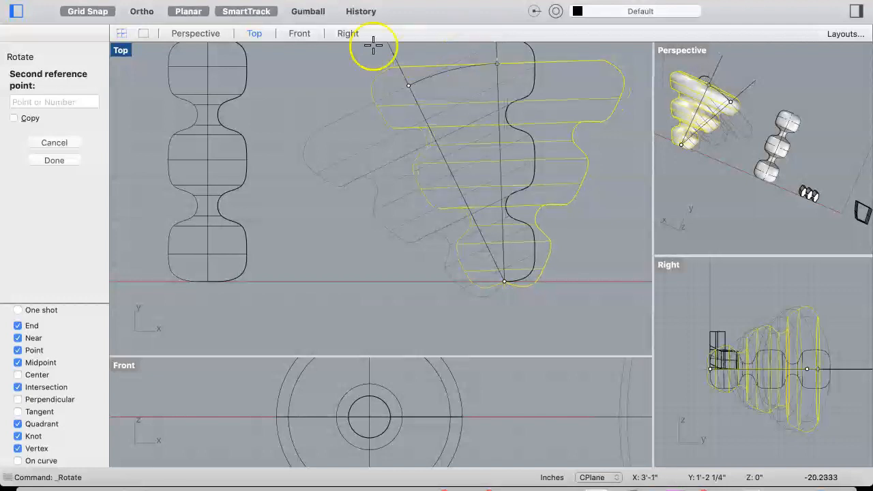
left_click(140, 13)
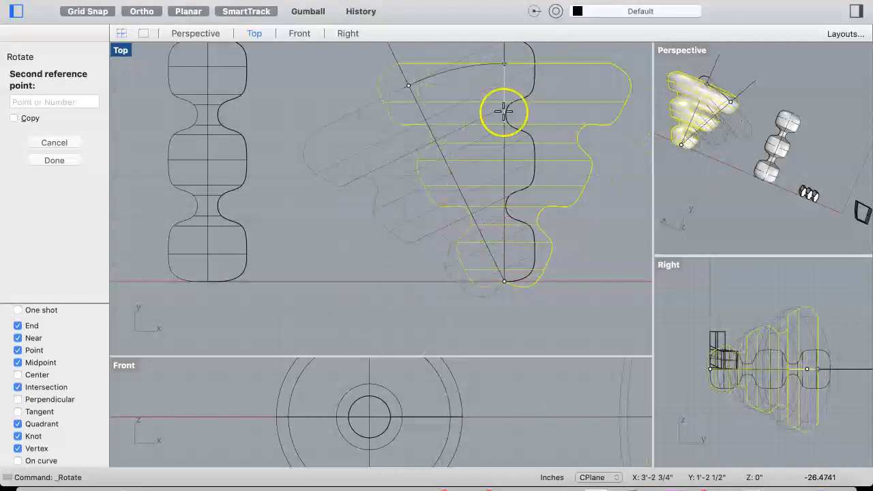
left_click(494, 68)
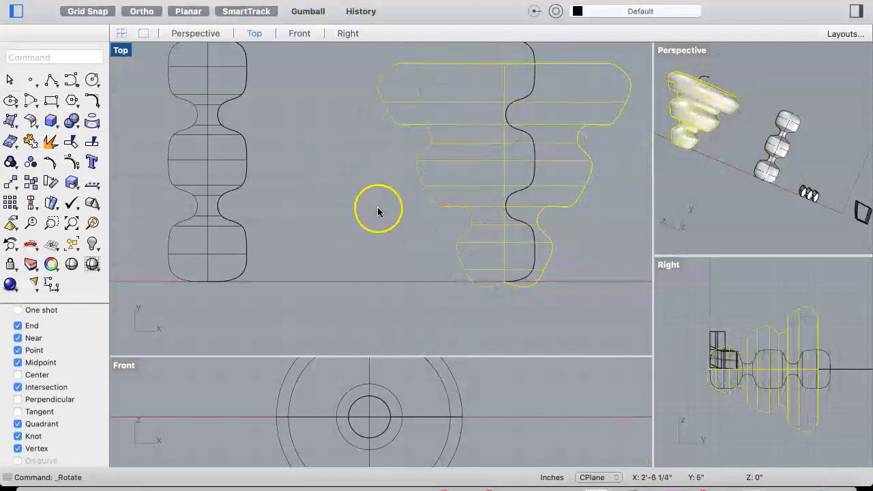
left_click(386, 249)
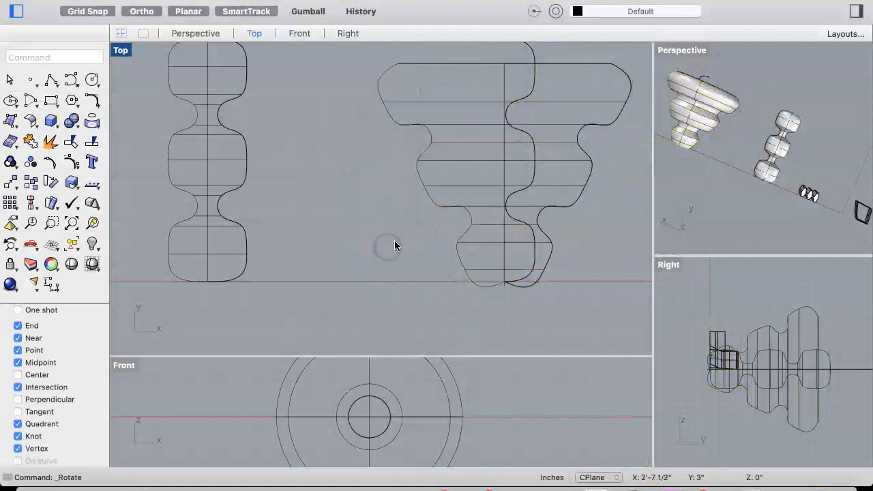
Move the wavy profile curve along X in the Top view until it is clear of the upright revolved surface.
scroll(421, 220, "down", 5)
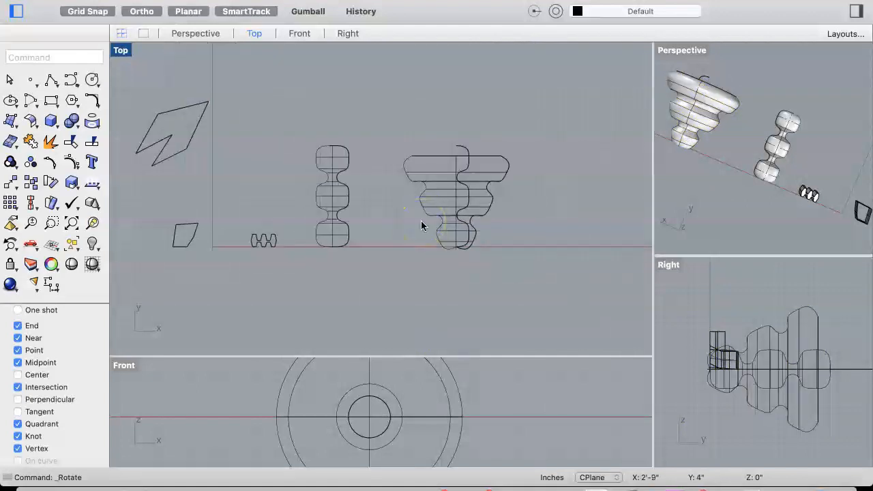
scroll(420, 220, "up", 2)
scroll(422, 218, "up", 3)
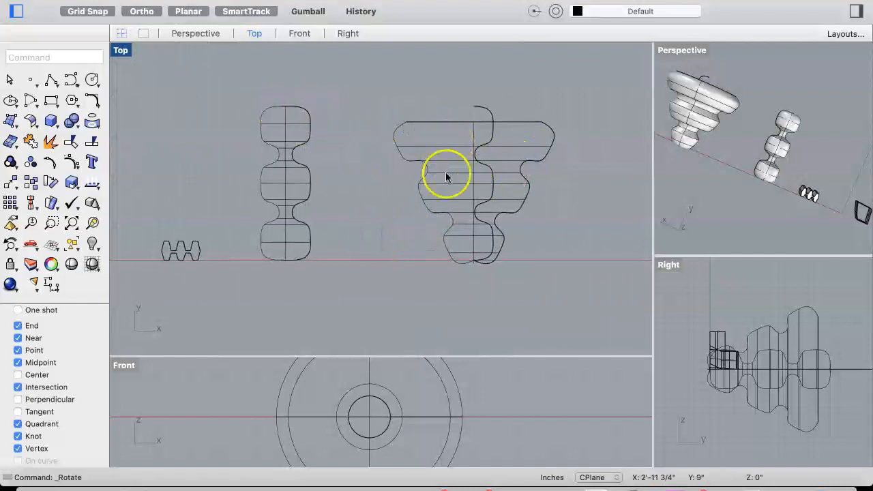
left_click(489, 165)
left_click_drag(489, 166, 623, 156)
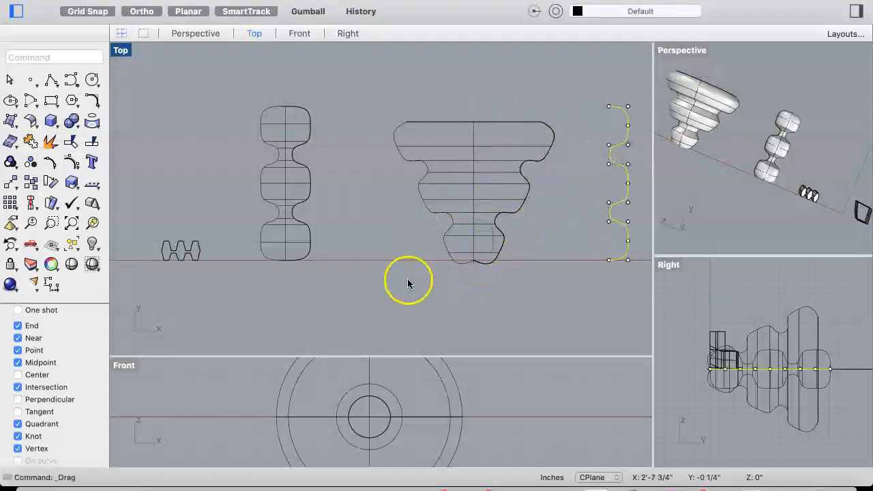
Try to stack the tapered revolved surface on the straight revolved solid by its lower tip, and centre it in the Front view.
left_click(474, 259)
left_click_drag(474, 259, 284, 81)
left_click_drag(286, 111, 287, 101)
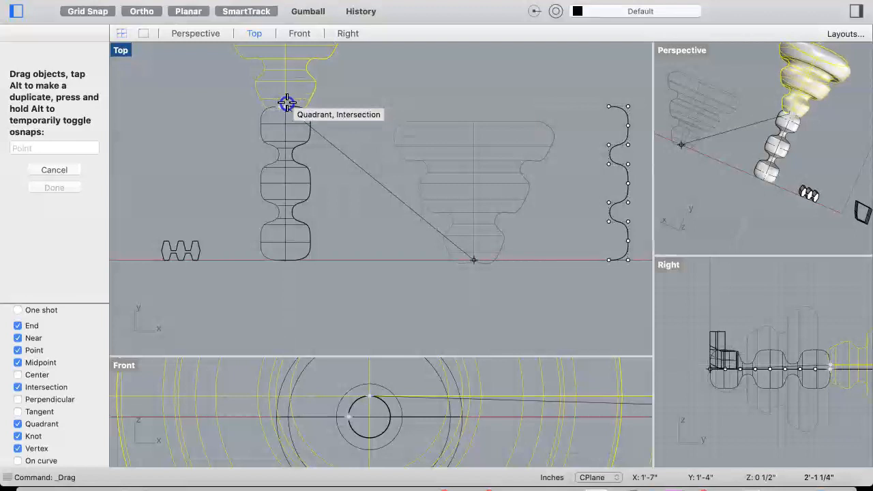
mouse_move(287, 102)
left_mouse_down()
mouse_move(288, 96)
mouse_move(284, 113)
mouse_move(288, 102)
left_mouse_up()
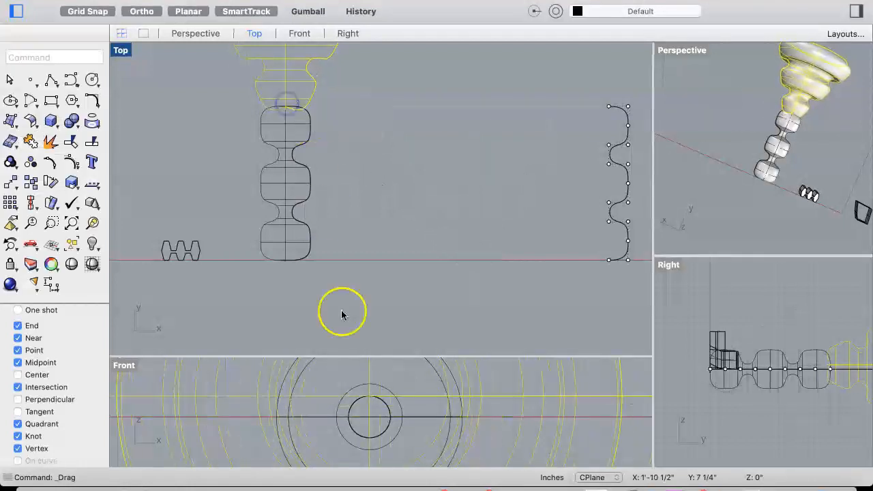
left_click_drag(369, 396, 369, 415)
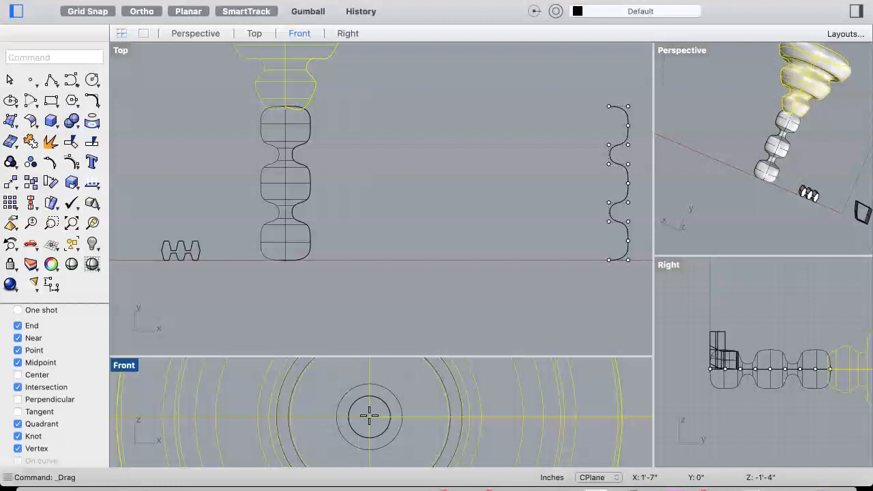
Undo both moves of the tapered revolved surface.
key("super+z")
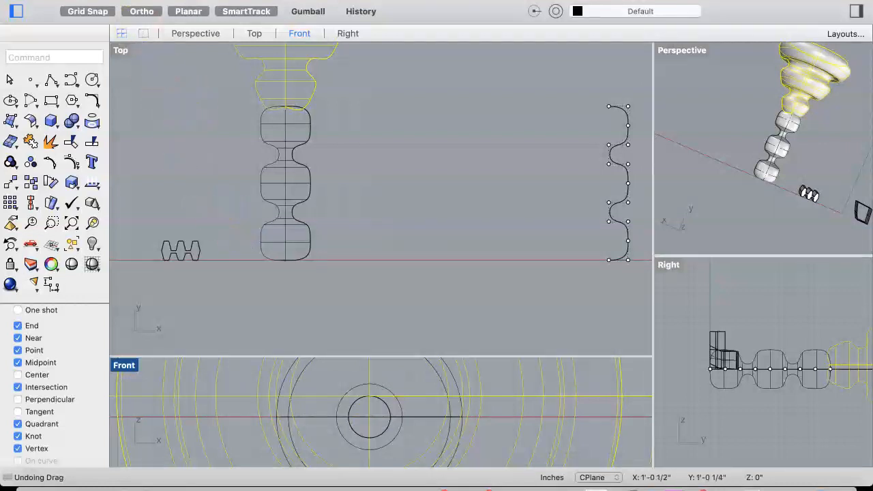
left_click(138, 0)
left_click(161, 7)
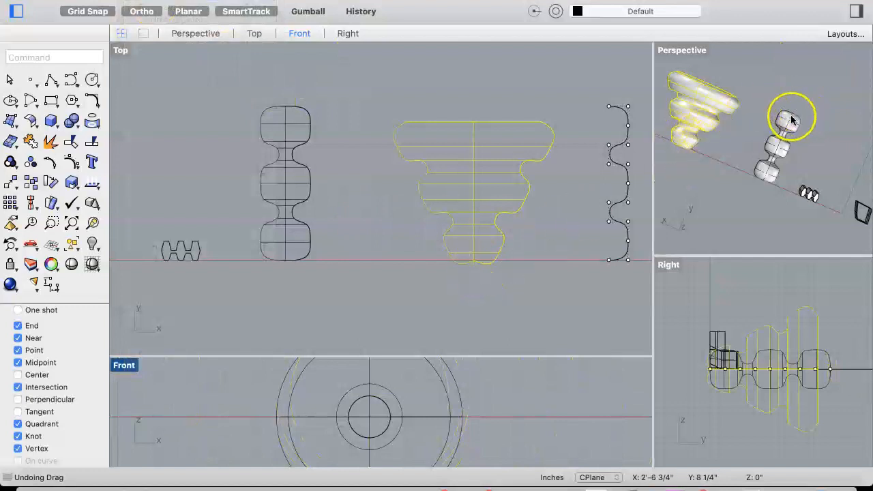
Widen the Perspective viewport, frame the selected tapered surface in the Front and Perspective views, and orbit to face its narrow end.
left_click_drag(651, 190, 459, 213)
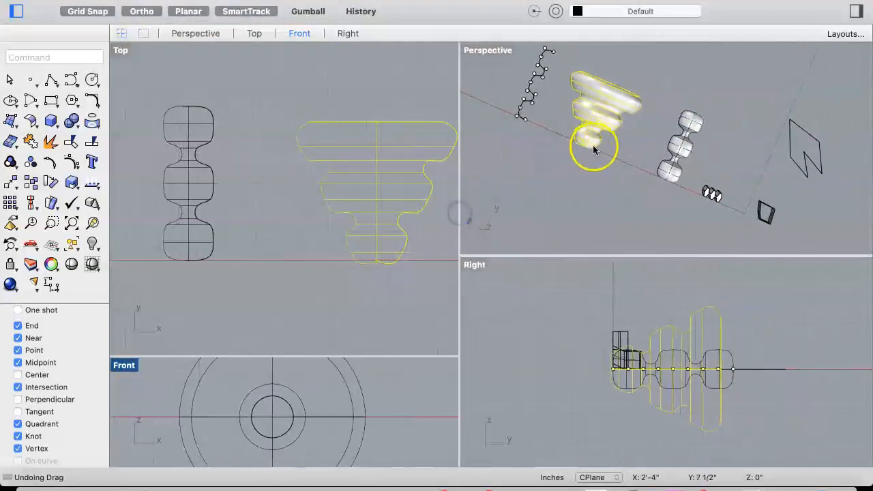
scroll(588, 146, "down", 10)
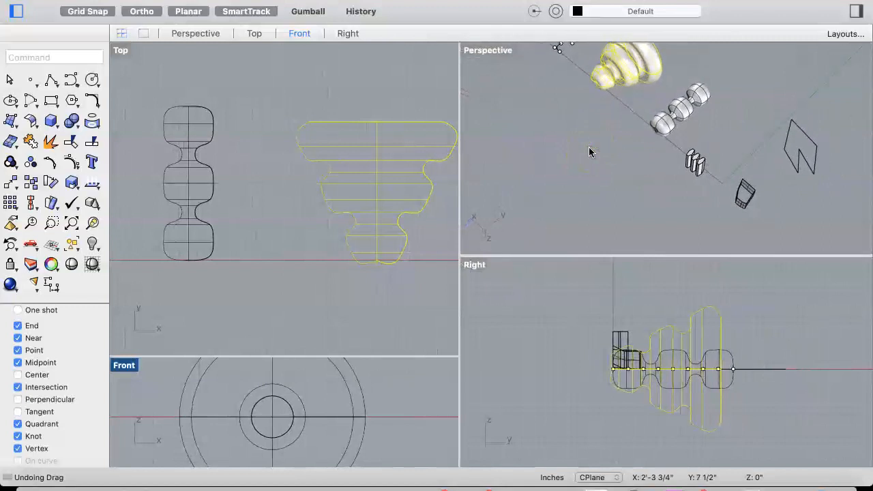
scroll(589, 148, "down", 3)
left_click(92, 223)
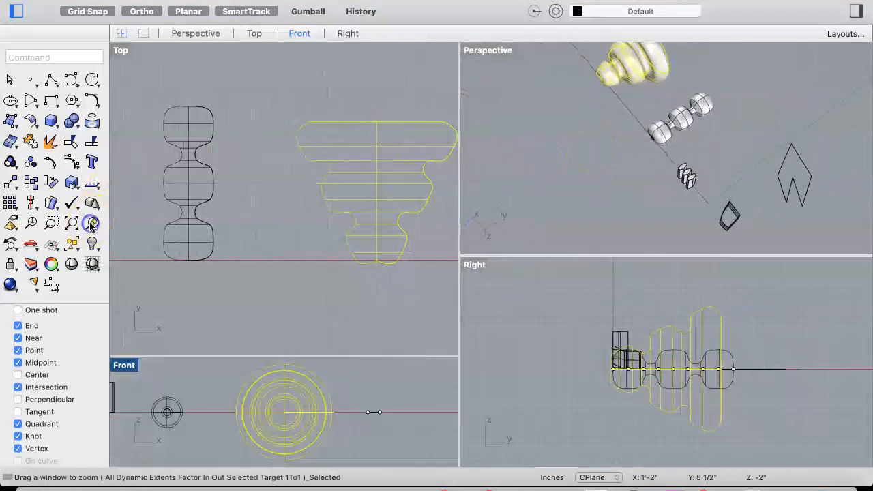
left_click(487, 52)
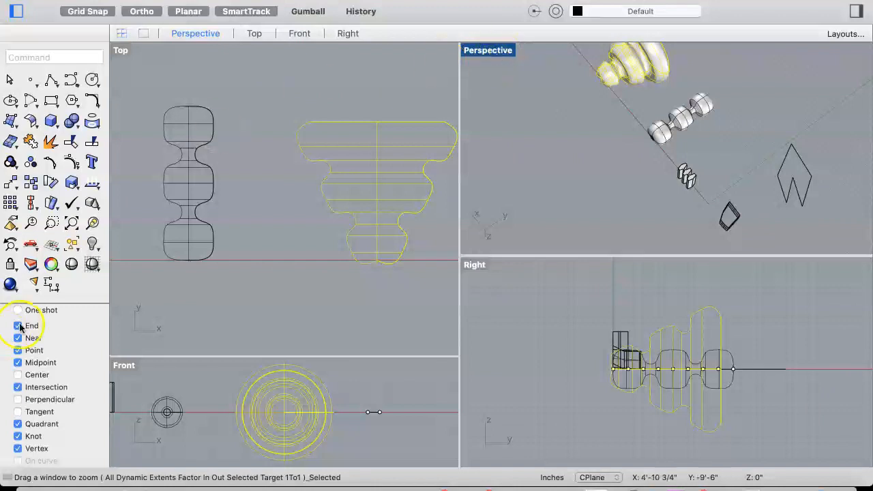
left_click(94, 224)
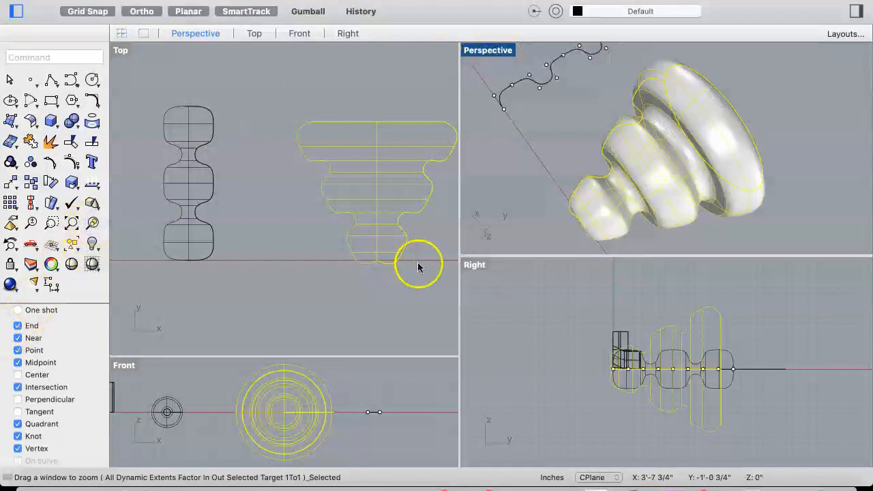
right_click_drag(592, 177, 682, 194)
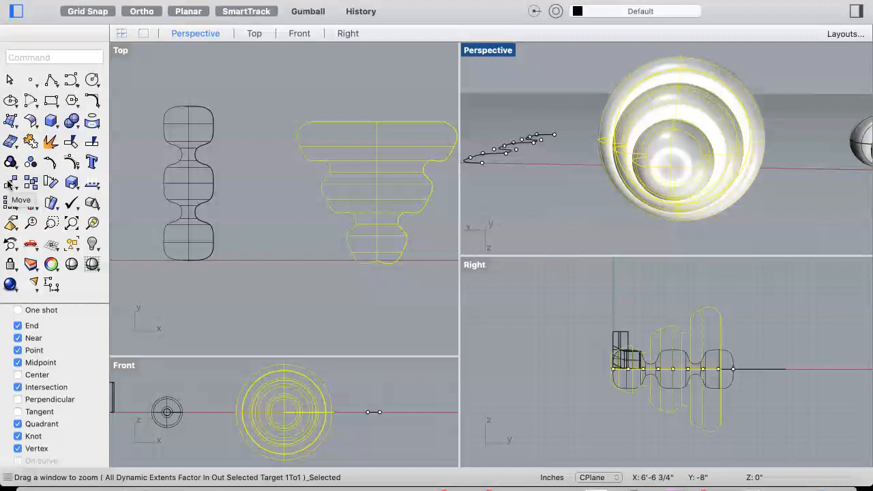
Enable the Center object snap and start moving the tapered revolved surface from the end point in the middle of its narrow end.
left_click(10, 182)
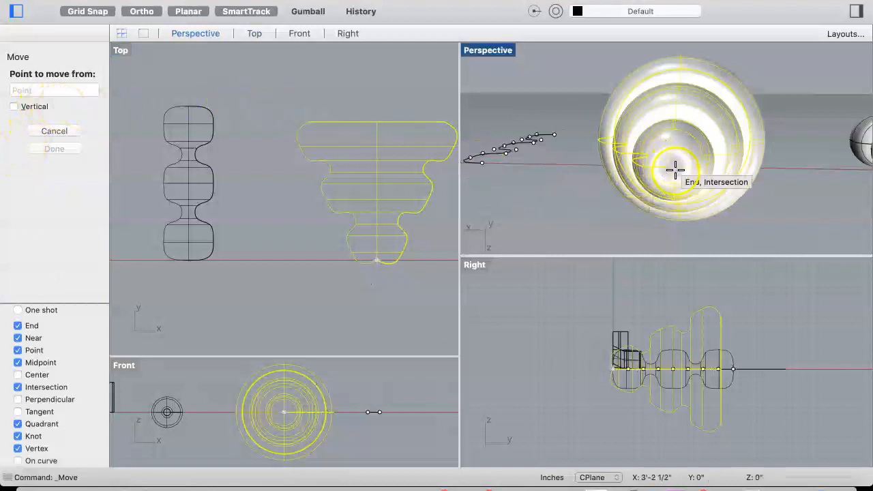
scroll(672, 166, "up", 2)
scroll(672, 166, "up", 2)
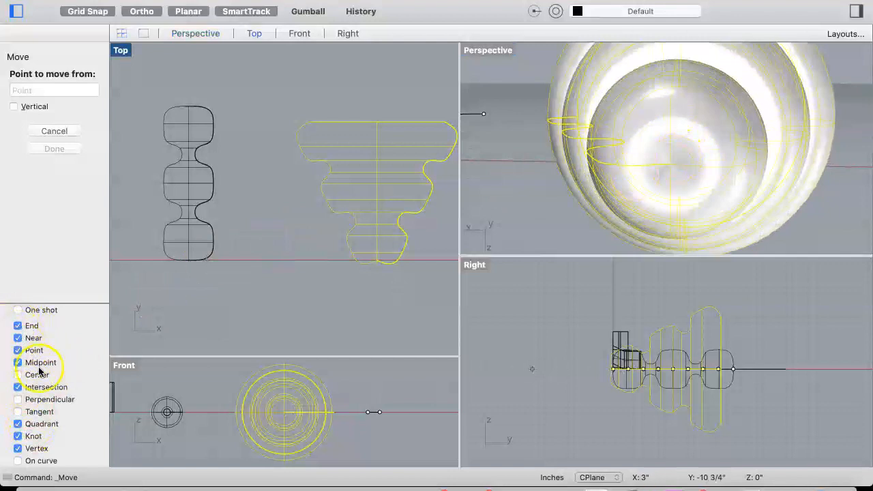
scroll(54, 389, "down", 3)
scroll(54, 391, "up", 1)
scroll(54, 391, "up", 3)
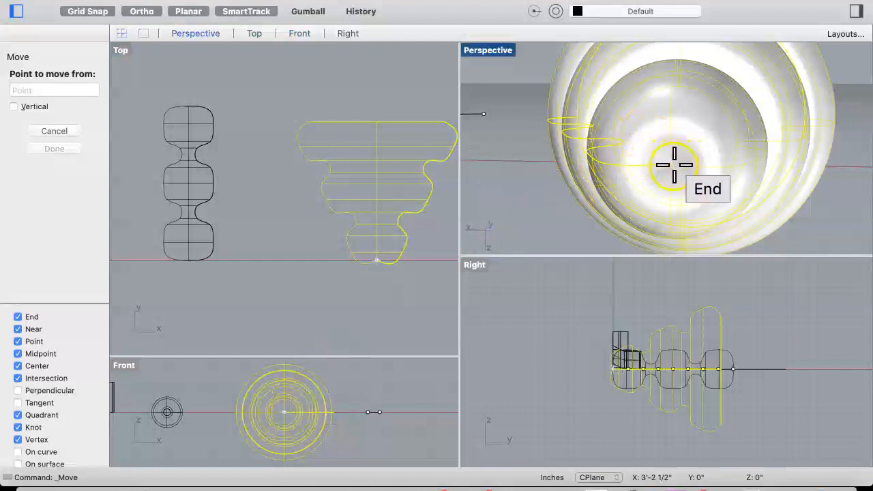
left_click(674, 164)
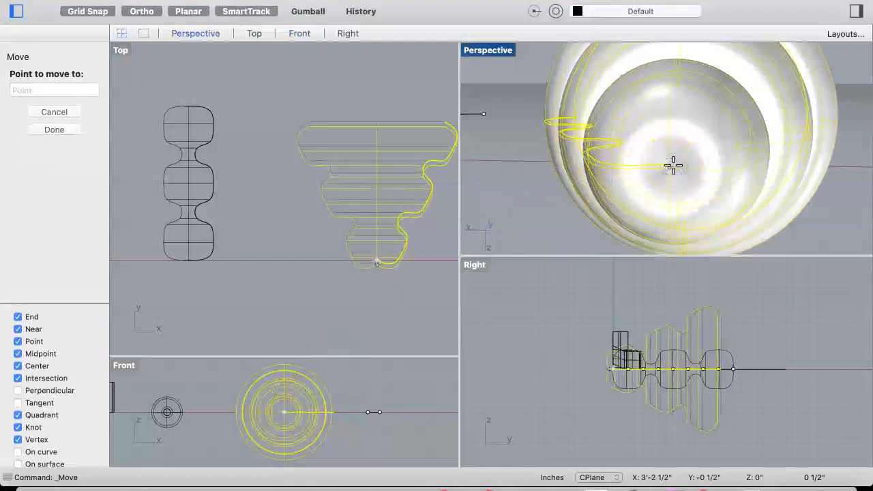
Place the tapered surface on the straight revolved solid, snapping its base point to the centre of the solid's upper end circle.
scroll(662, 166, "down", 3)
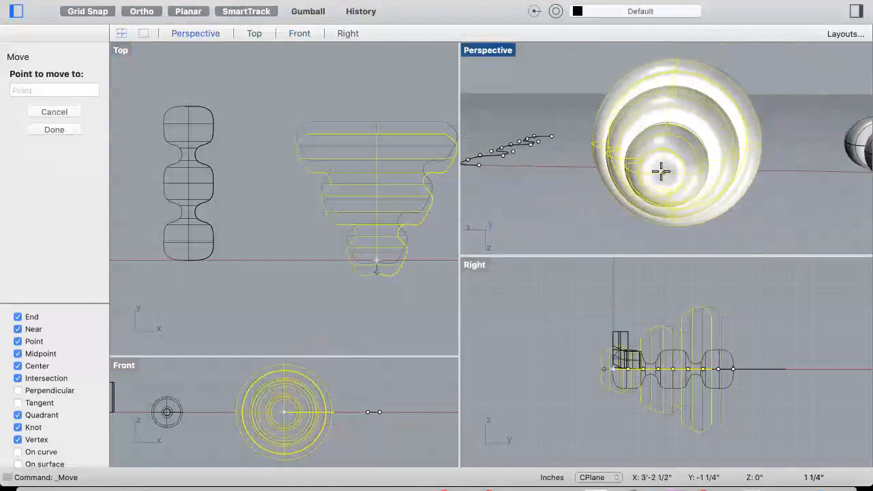
scroll(660, 172, "down", 2)
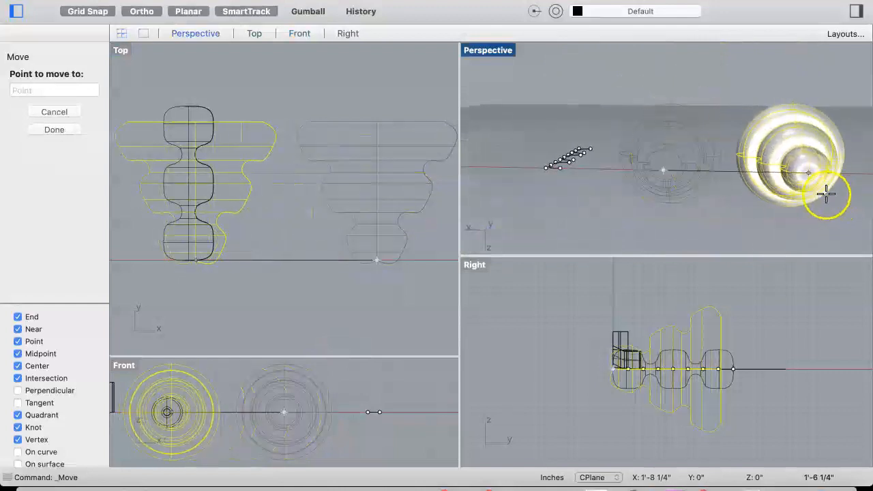
scroll(818, 169, "up", 5)
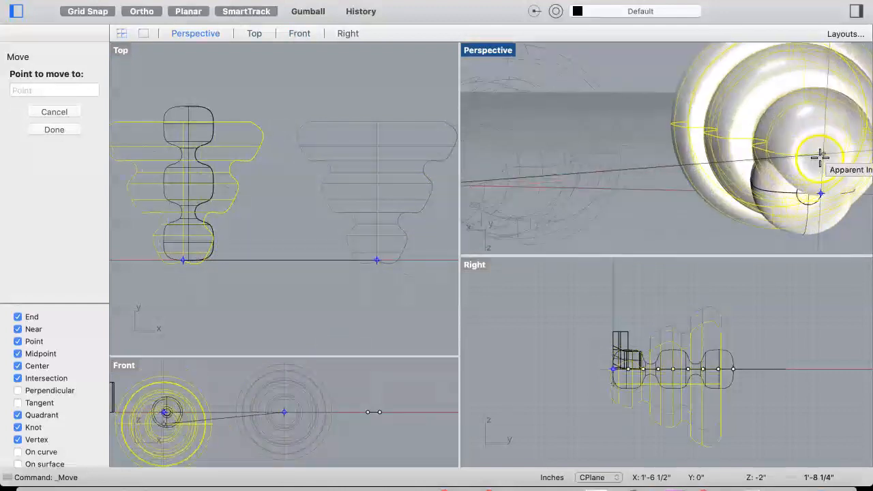
scroll(819, 158, "up", 5)
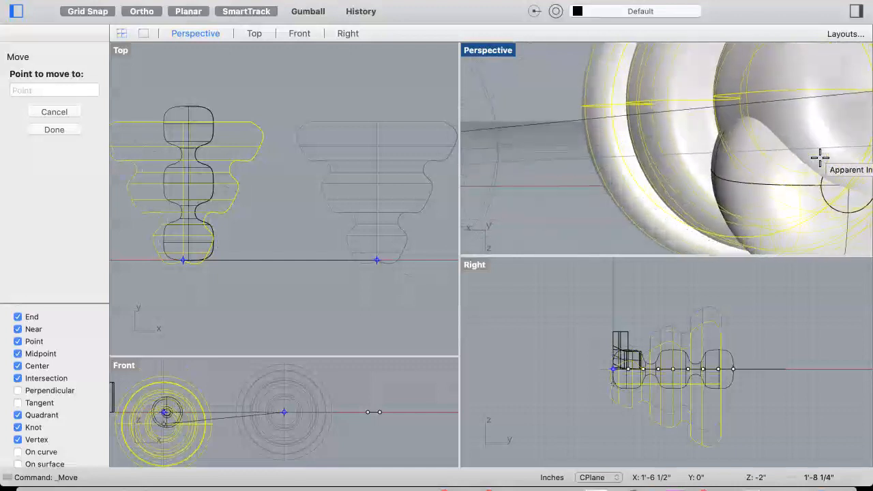
scroll(818, 157, "up", 5)
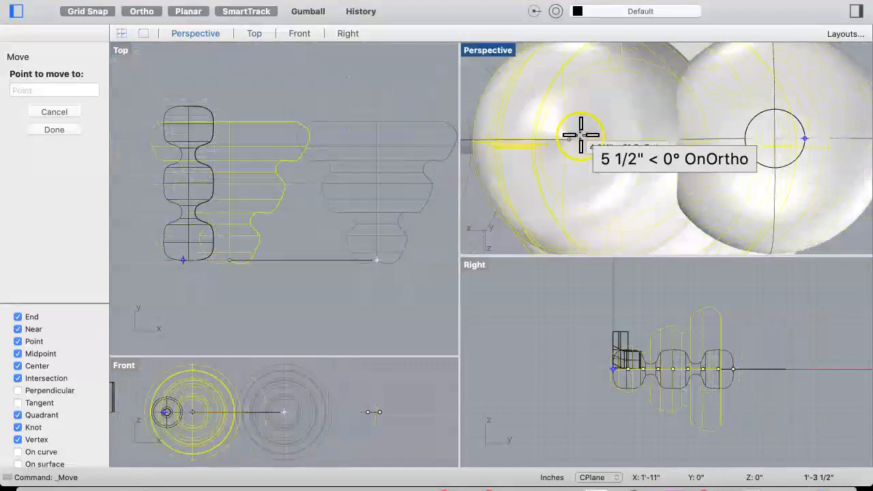
scroll(559, 140, "up", 10)
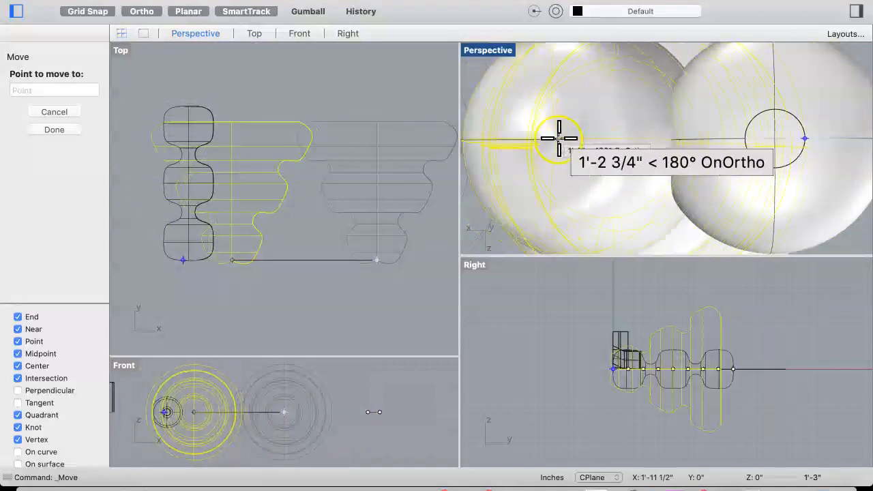
scroll(559, 140, "up", 10)
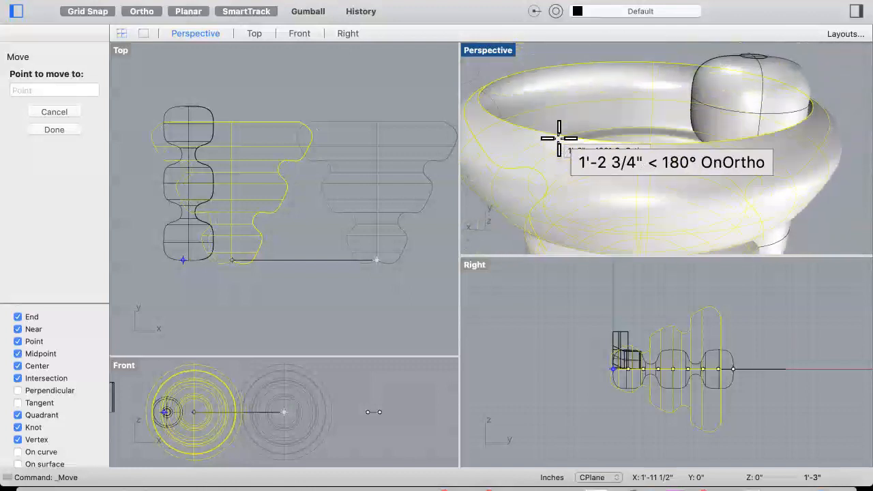
scroll(721, 114, "down", 5)
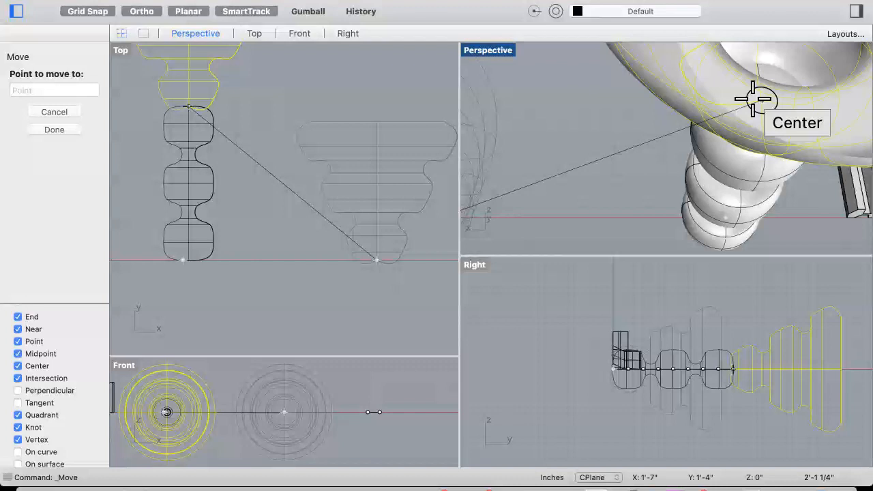
left_click(759, 101)
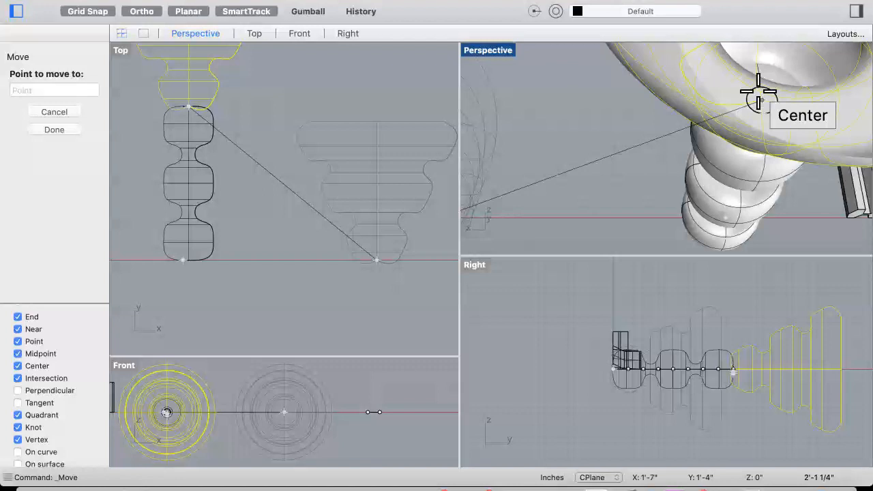
left_click(758, 95)
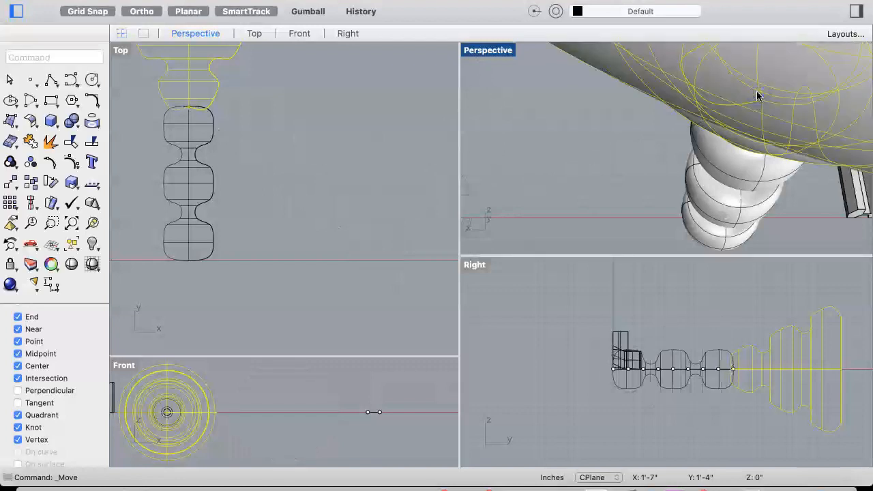
Frame the whole stacked form in the Top and Perspective views and clear the selection to inspect it.
scroll(310, 184, "down", 3)
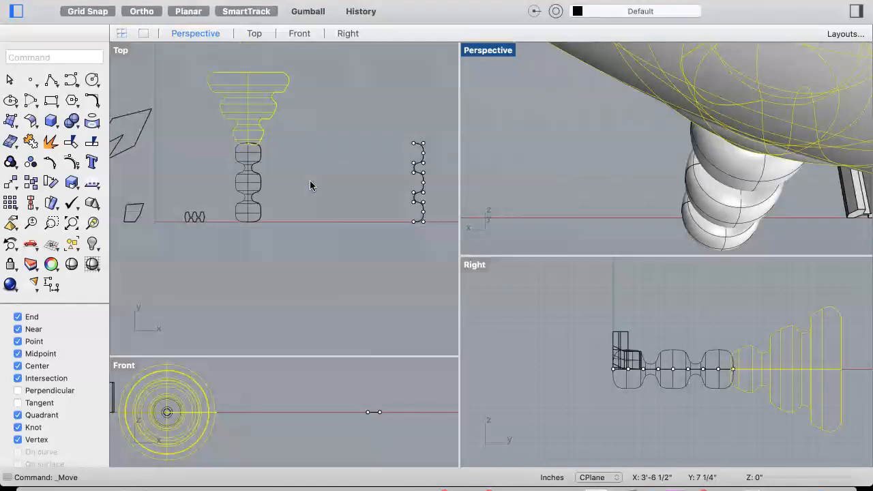
scroll(662, 165, "down", 6)
right_click_drag(658, 161, 657, 160)
scroll(657, 160, "down", 5)
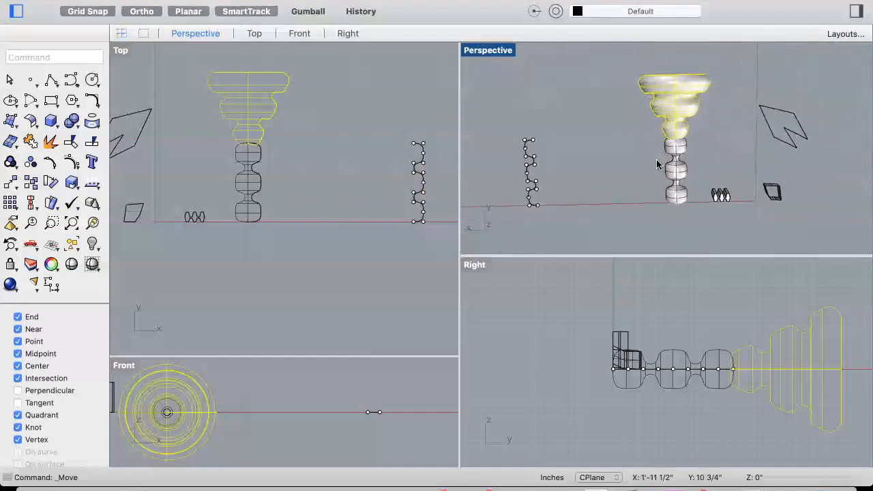
left_click(646, 153)
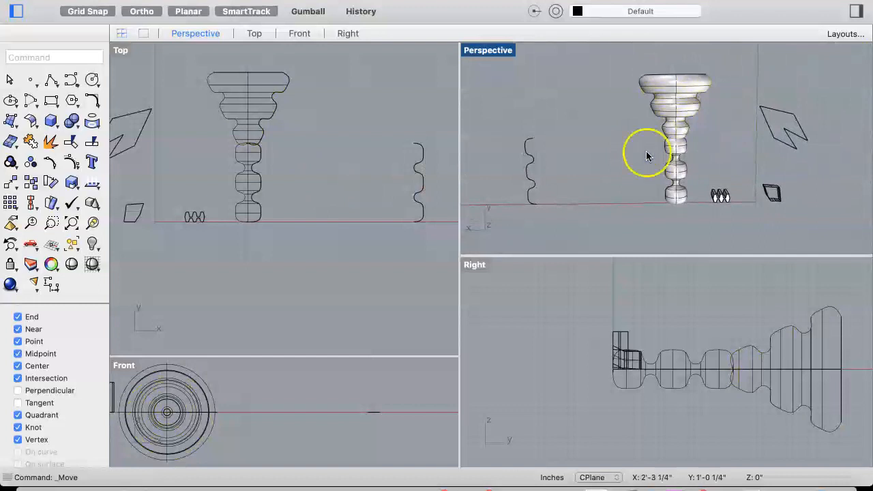